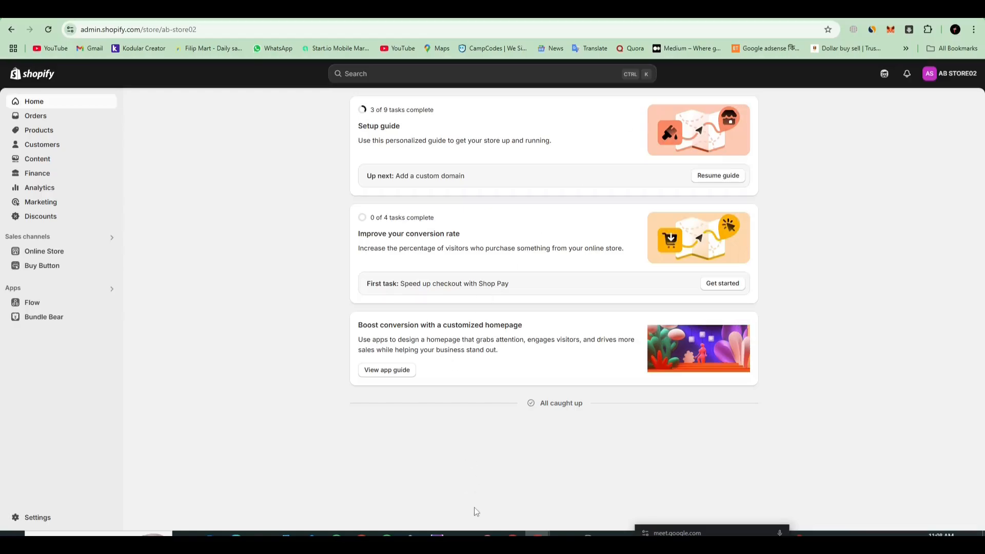
# Step: Search Google for alibaba in a new browser tab and open the Alibaba.com website
pyautogui.click(417, 10)
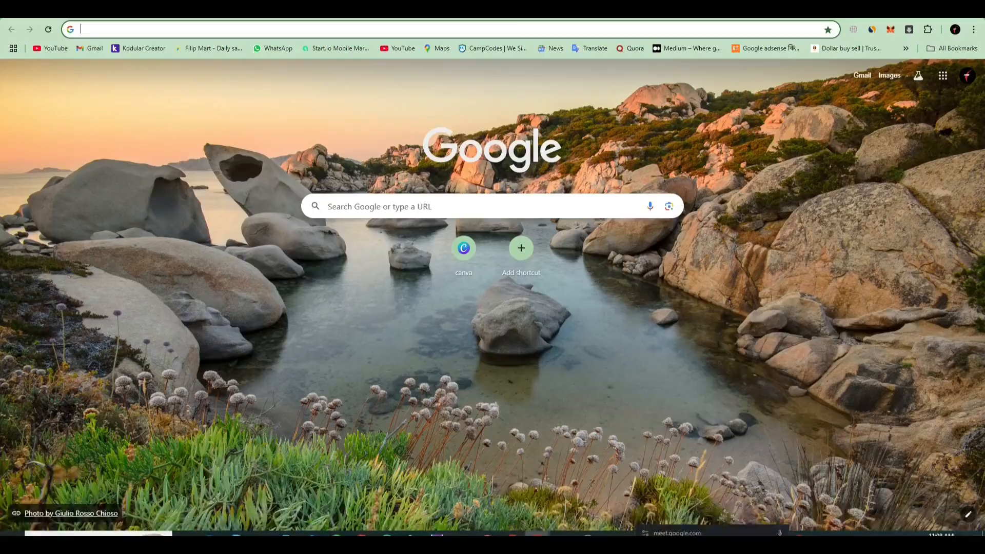
pyautogui.click(480, 202)
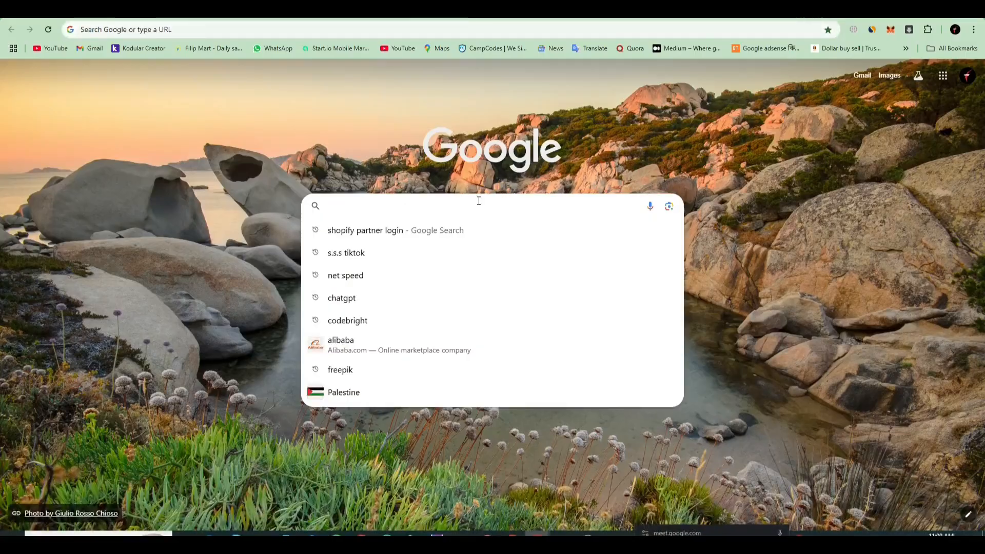
pyautogui.click(369, 353)
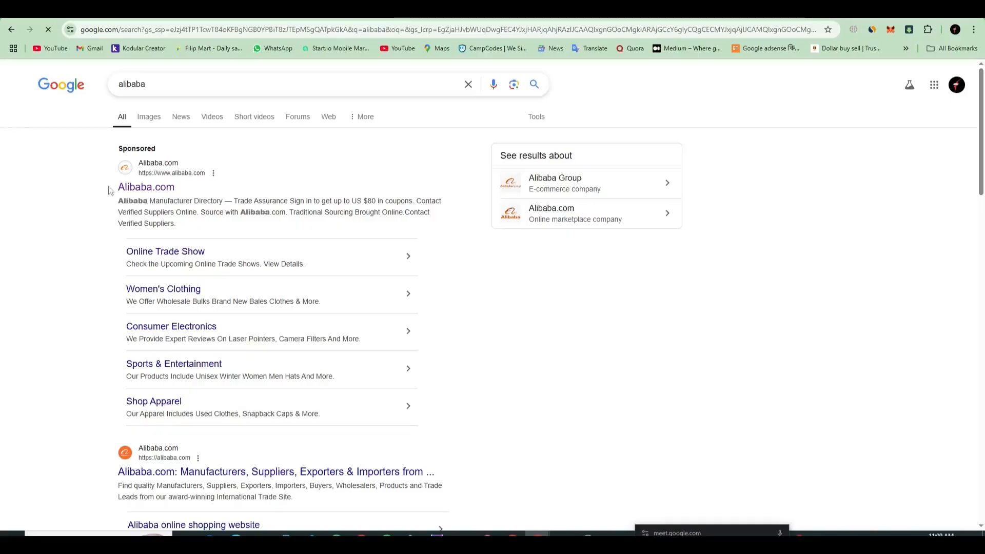
pyautogui.click(146, 186)
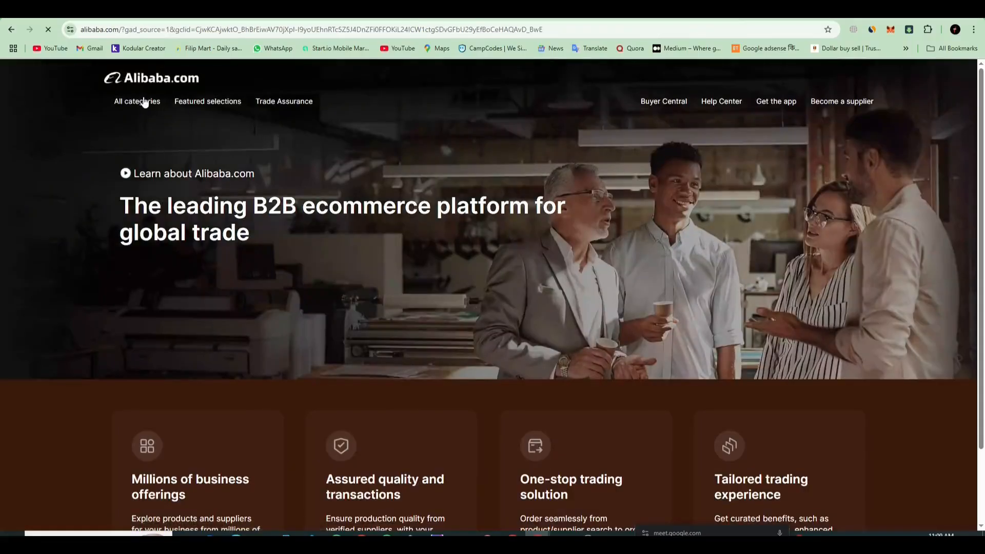
# Step: Switch the computer's audio playback device to Speakers (3- FANTECH ALTO 7.1)
pyautogui.click(871, 534)
pyautogui.click(862, 494)
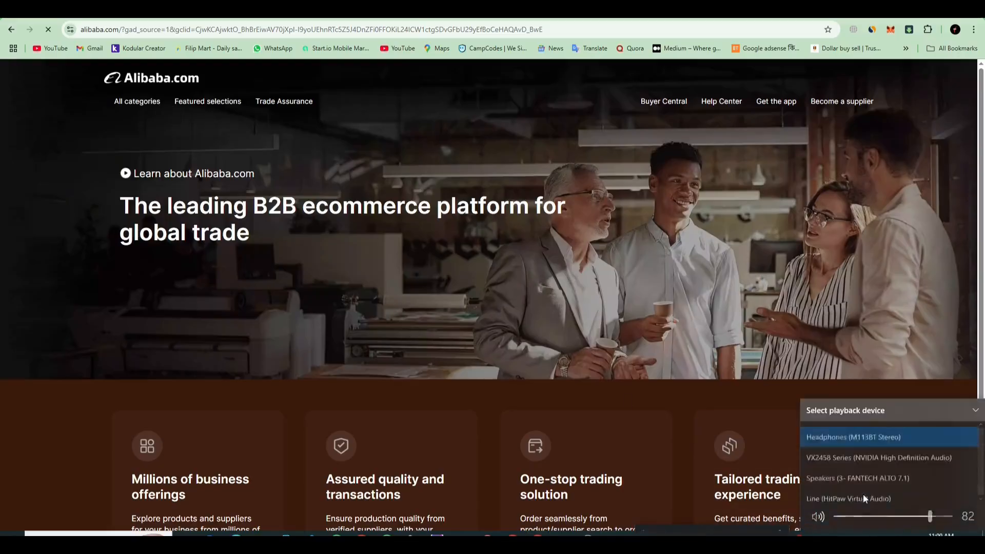
pyautogui.click(862, 473)
pyautogui.click(728, 359)
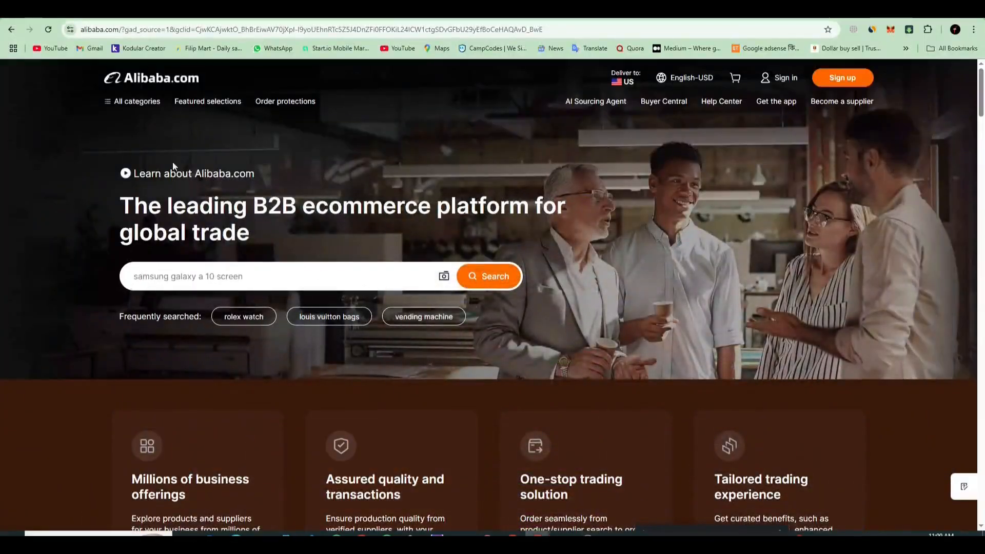
# Step: Browse to the Shapers category under Apparel & Accessories and open the HOT SALE HEXIN Shaper Colombiana product
pyautogui.moveTo(143, 105)
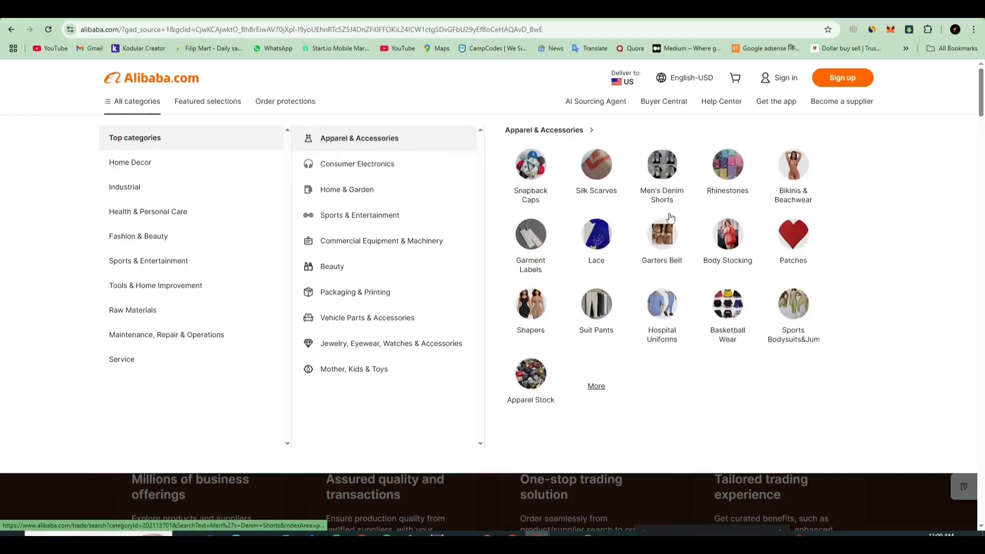
pyautogui.click(532, 304)
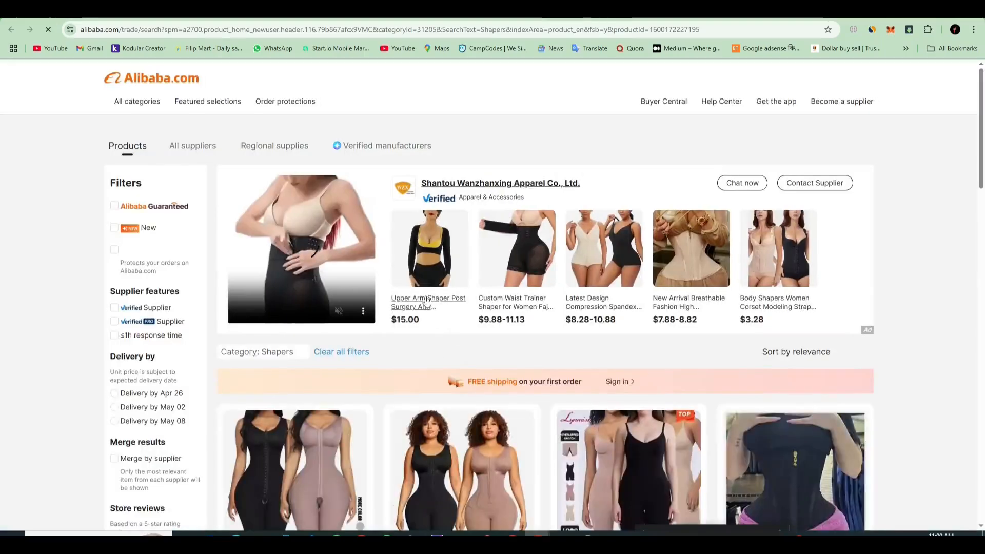
pyautogui.scroll(-3, 296, 430)
pyautogui.click(297, 430)
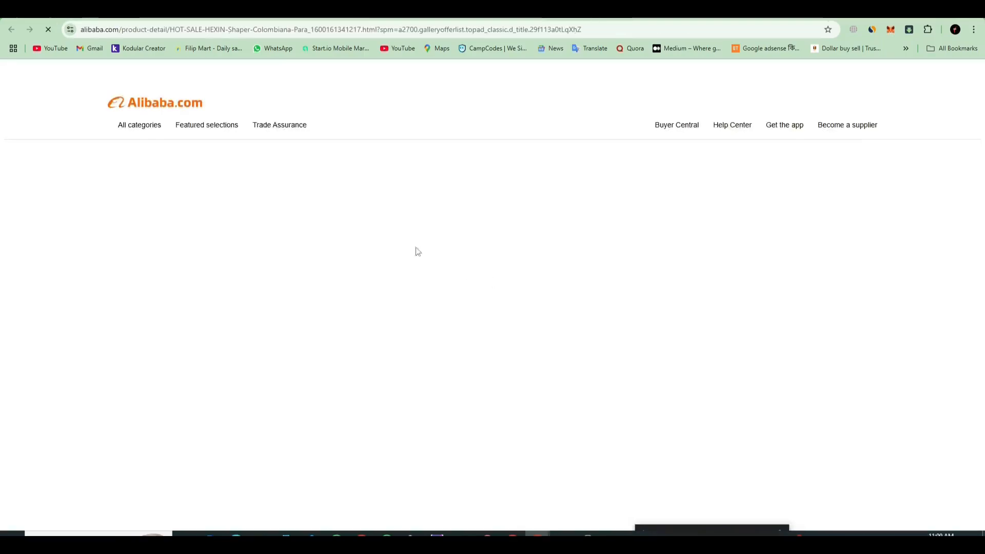
# Step: Examine the HEXIN shaper's product page, including its attributes, certifications and the Ratings & Reviews section
pyautogui.scroll(-3, 520, 324)
pyautogui.scroll(-15, 520, 324)
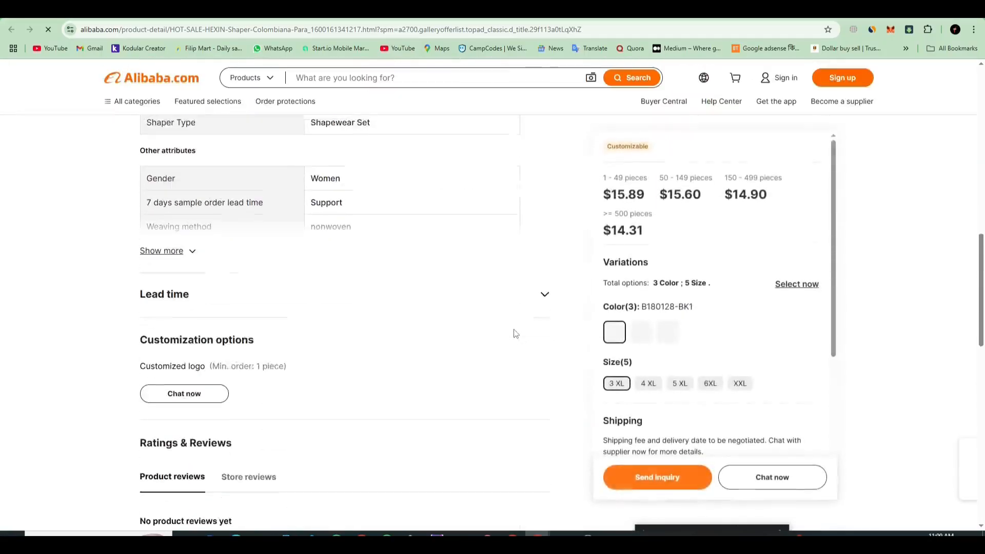
pyautogui.scroll(3, 505, 336)
pyautogui.scroll(-4, 410, 313)
pyautogui.scroll(1, 186, 334)
pyautogui.scroll(-1, 212, 403)
pyautogui.scroll(-2, 220, 404)
pyautogui.scroll(3, 266, 283)
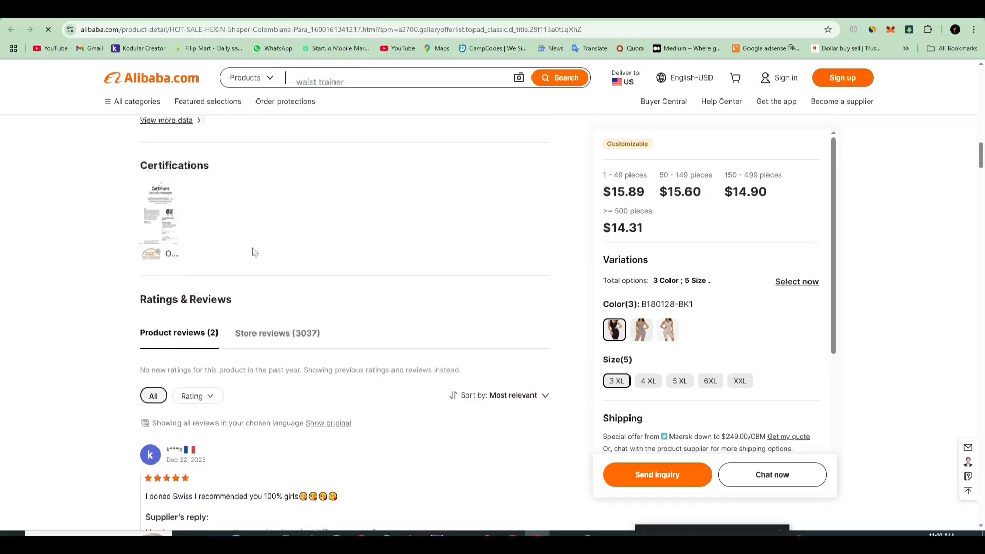
# Step: Return to the Shapers listing, compare the other products and open the Stage 1 2 3 Slimming Bodysuit product page
pyautogui.hotkey('alt', 'Left')
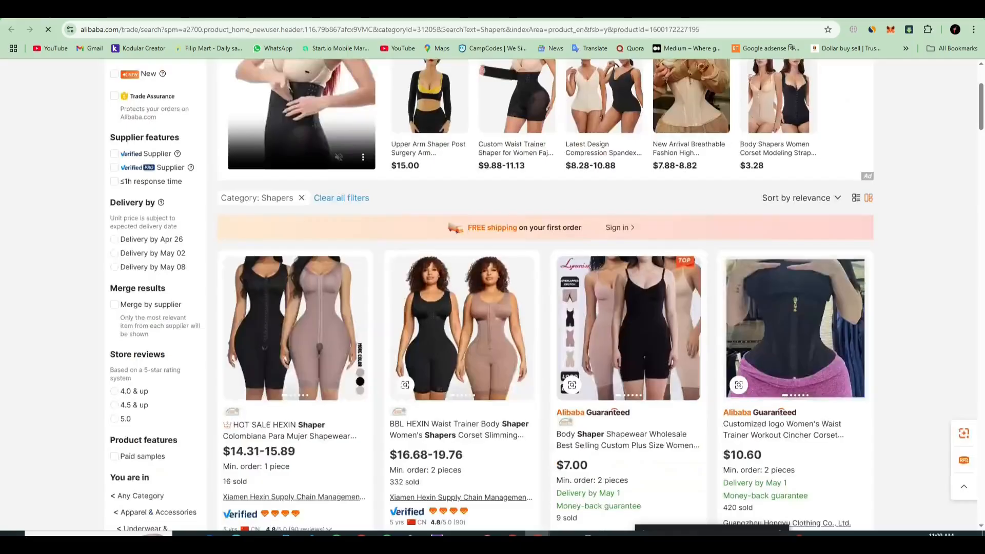
pyautogui.scroll(-4, 472, 355)
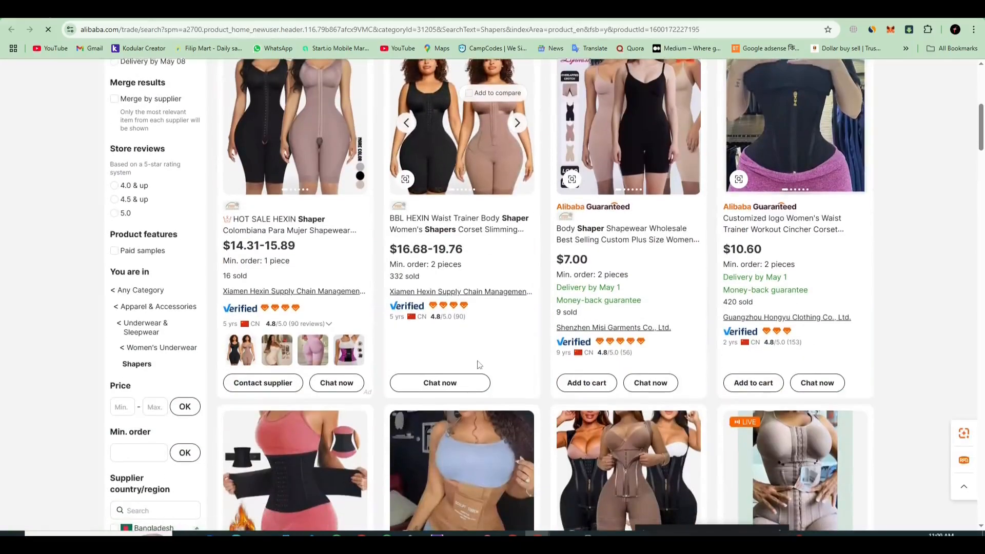
pyautogui.scroll(-7, 479, 361)
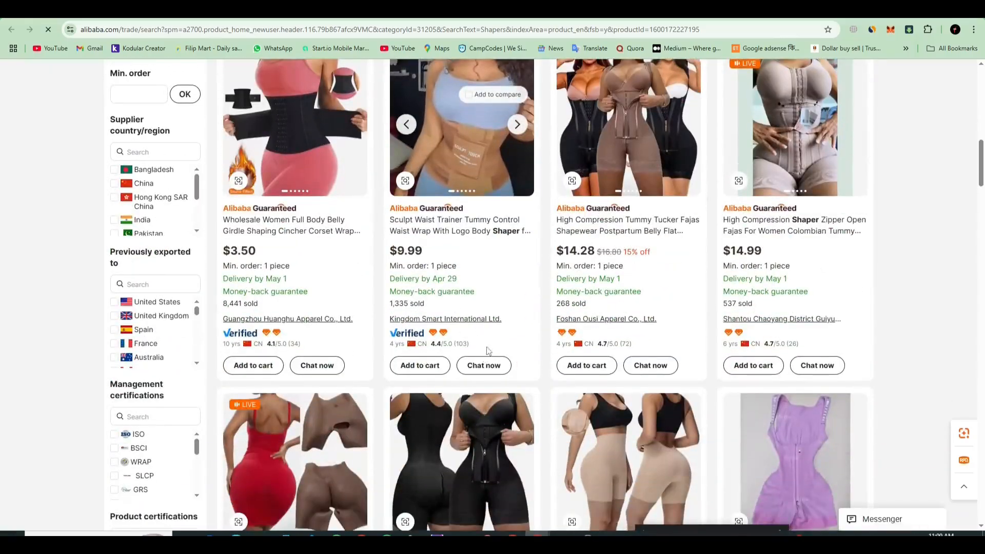
pyautogui.scroll(-5, 493, 364)
pyautogui.scroll(-3, 509, 360)
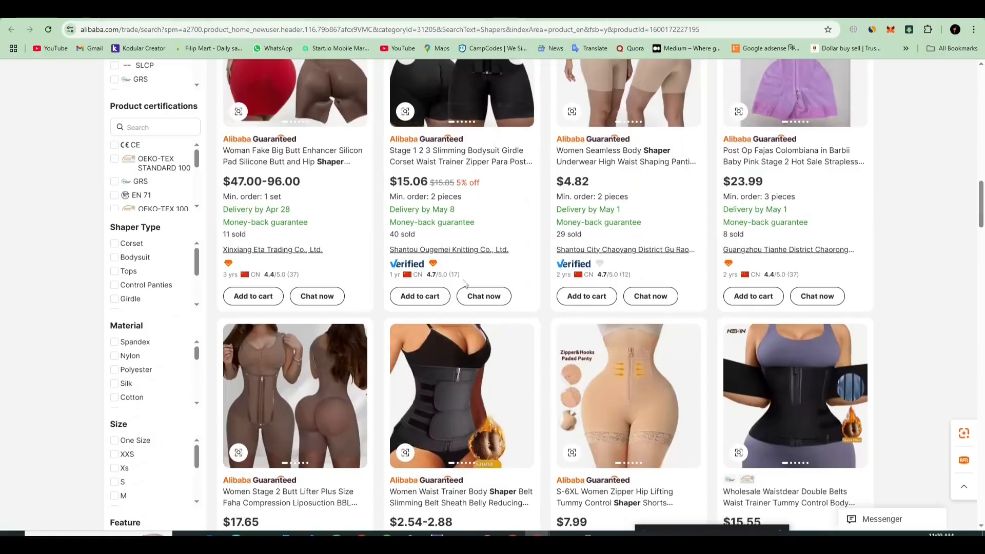
pyautogui.moveTo(452, 279)
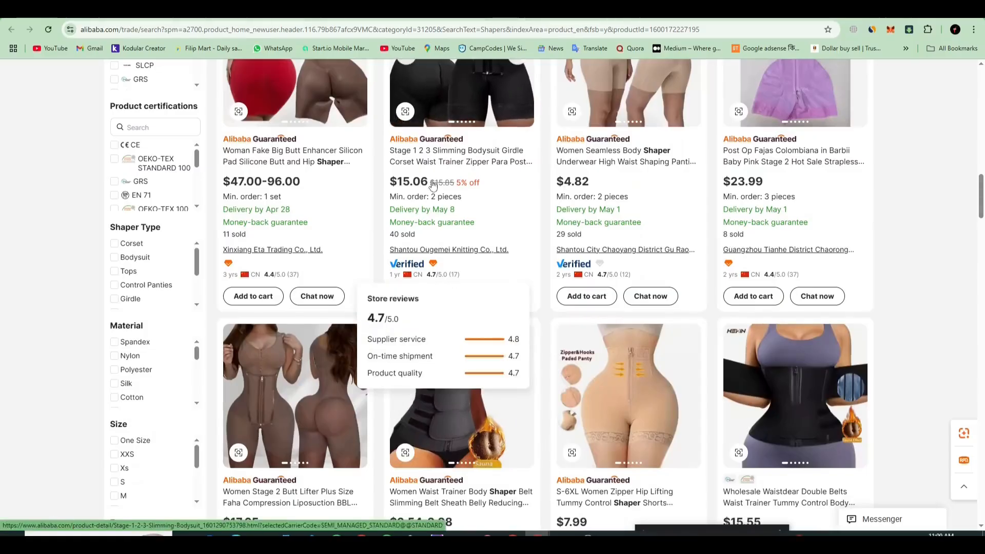
pyautogui.click(445, 151)
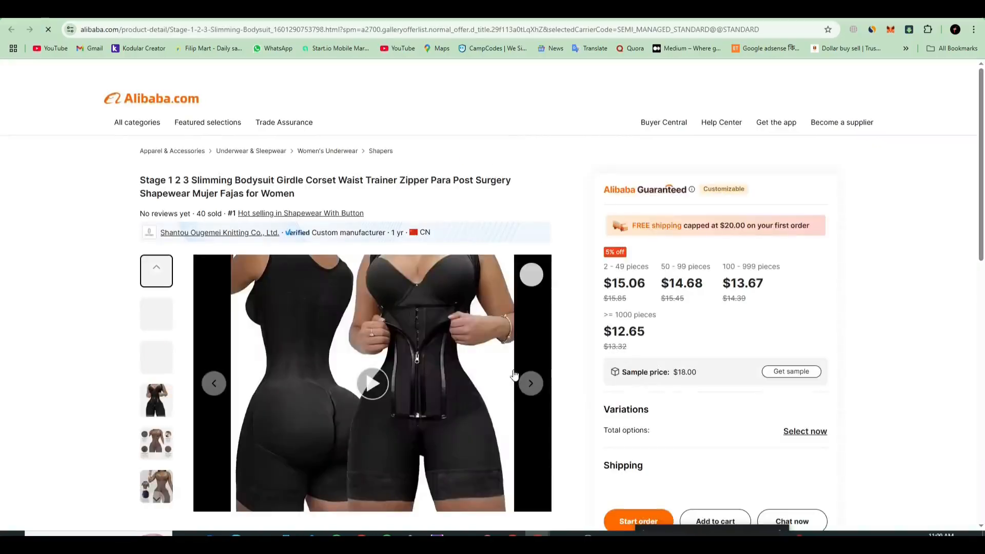
# Step: Read through the bodysuit page's store reviews, highlighting the comments about quality and service, down to the supplier information
pyautogui.scroll(-15, 436, 308)
pyautogui.scroll(-4, 427, 384)
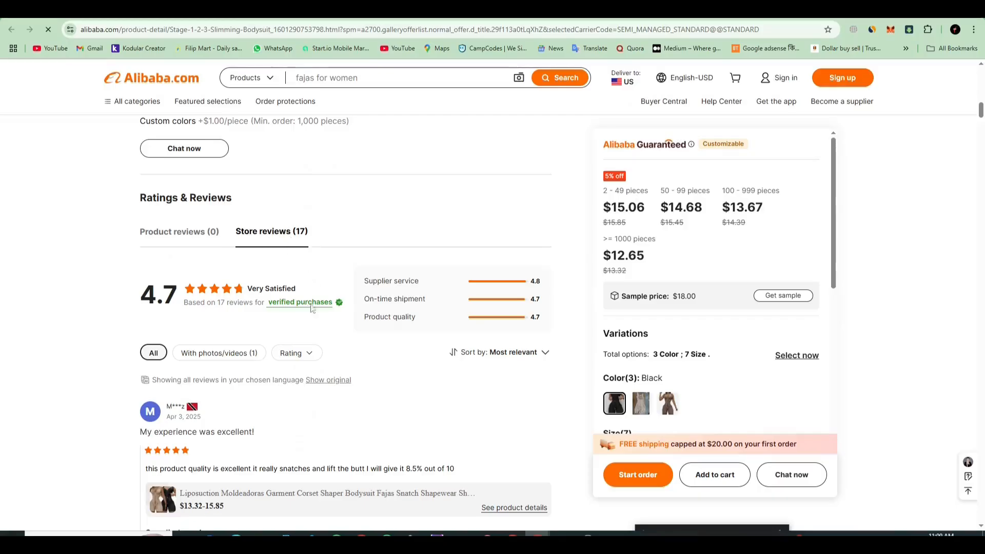
pyautogui.scroll(-12, 311, 296)
pyautogui.scroll(-3, 319, 356)
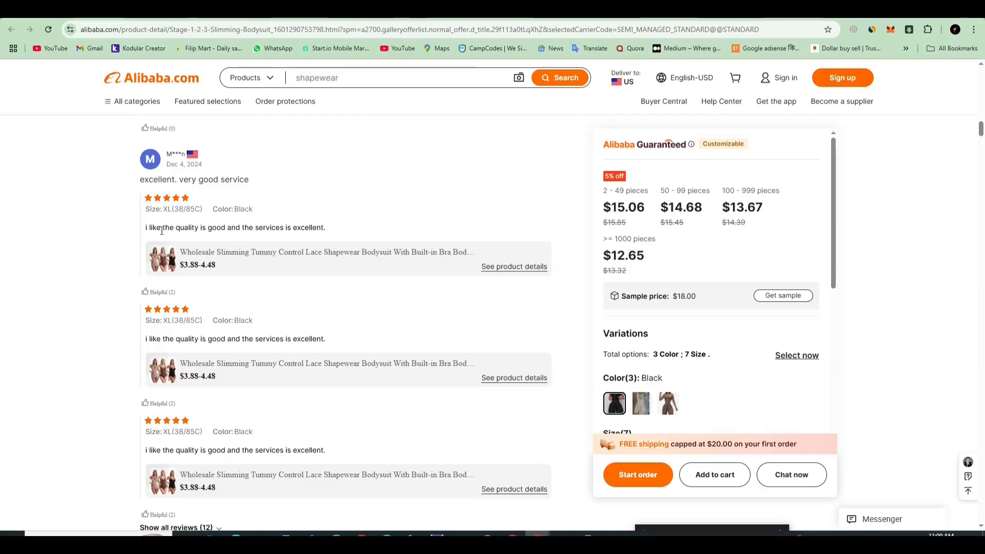
pyautogui.moveTo(150, 225); pyautogui.dragTo(333, 232)
pyautogui.moveTo(212, 338); pyautogui.dragTo(317, 338)
pyautogui.scroll(-3, 350, 380)
pyautogui.scroll(-8, 349, 382)
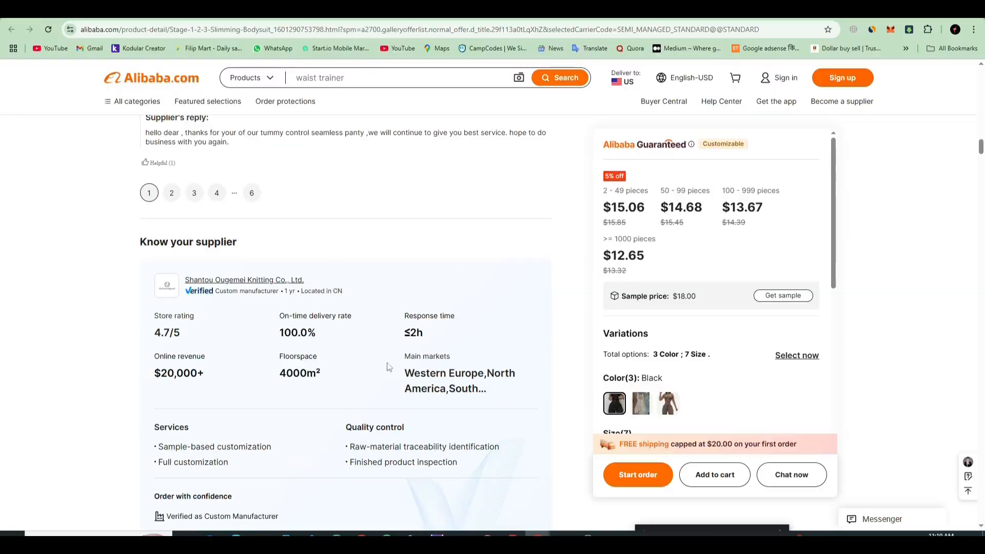
# Step: Go to page 3 of the store reviews and view the photos in the supplier's reply, closing the image viewer when finished
pyautogui.scroll(1, 393, 364)
pyautogui.click(193, 245)
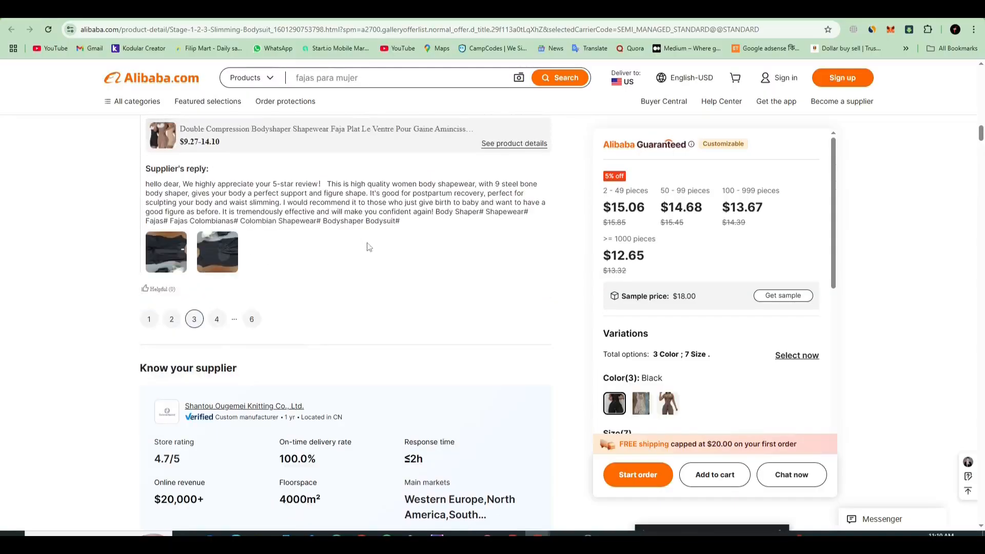
pyautogui.scroll(3, 366, 274)
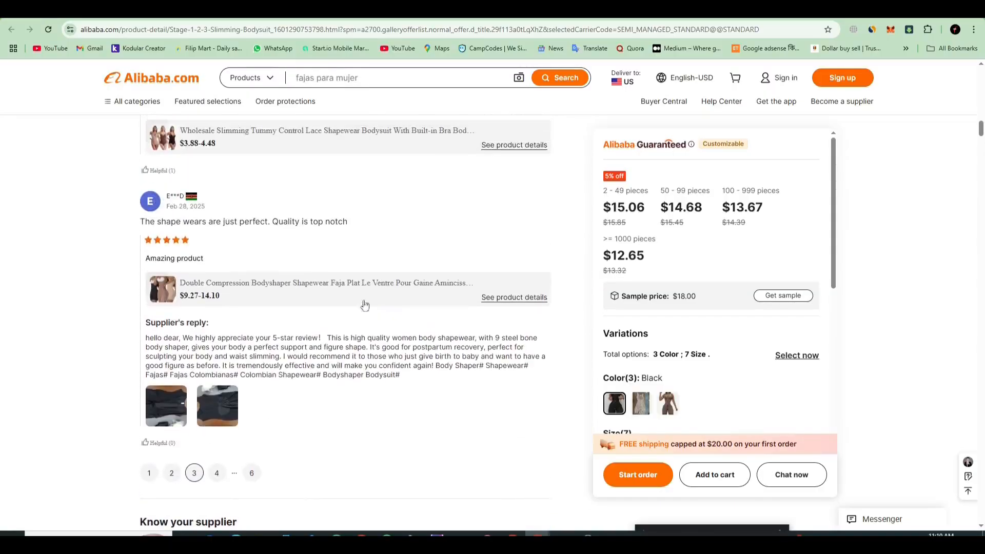
pyautogui.click(222, 412)
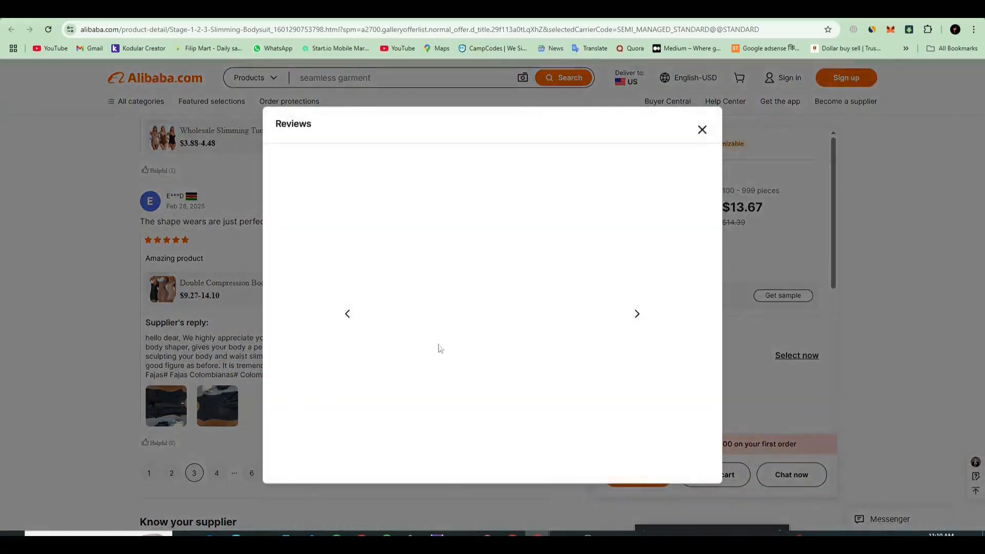
pyautogui.click(346, 315)
pyautogui.click(702, 130)
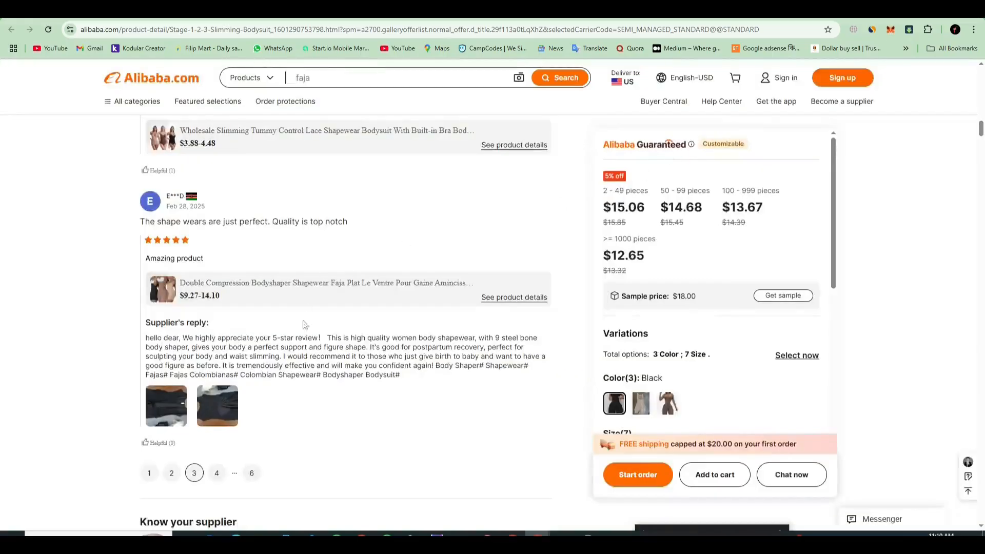
# Step: Read the supplier's reply, view the customer photo in the "c'est super" review, and return to the overall store rating
pyautogui.moveTo(173, 339); pyautogui.dragTo(253, 387)
pyautogui.scroll(6, 253, 387)
pyautogui.click(165, 396)
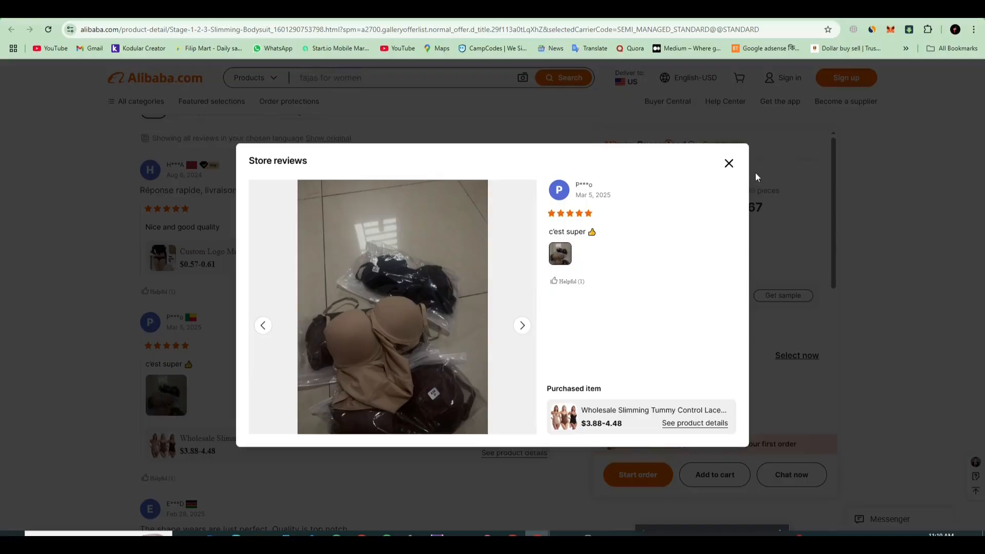
pyautogui.click(728, 164)
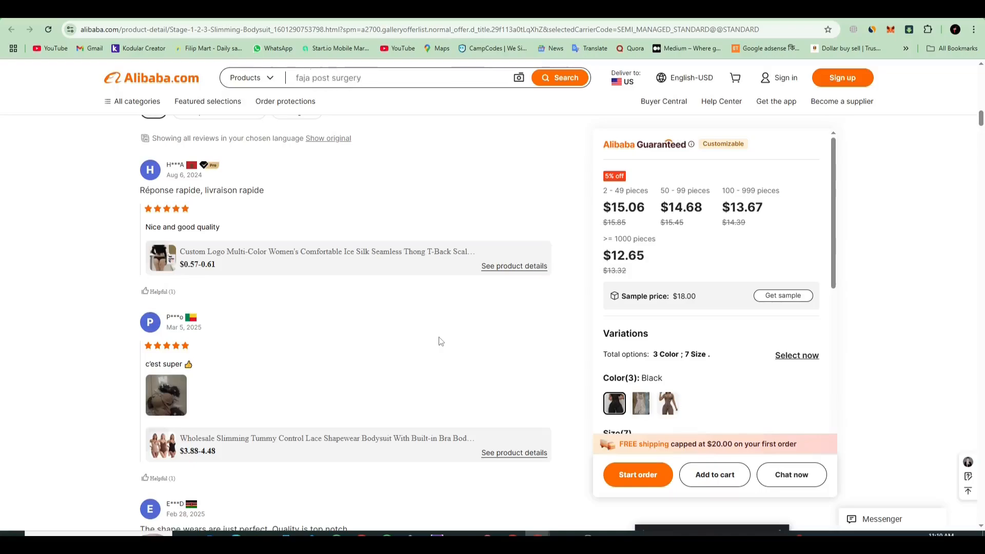
pyautogui.scroll(5, 196, 257)
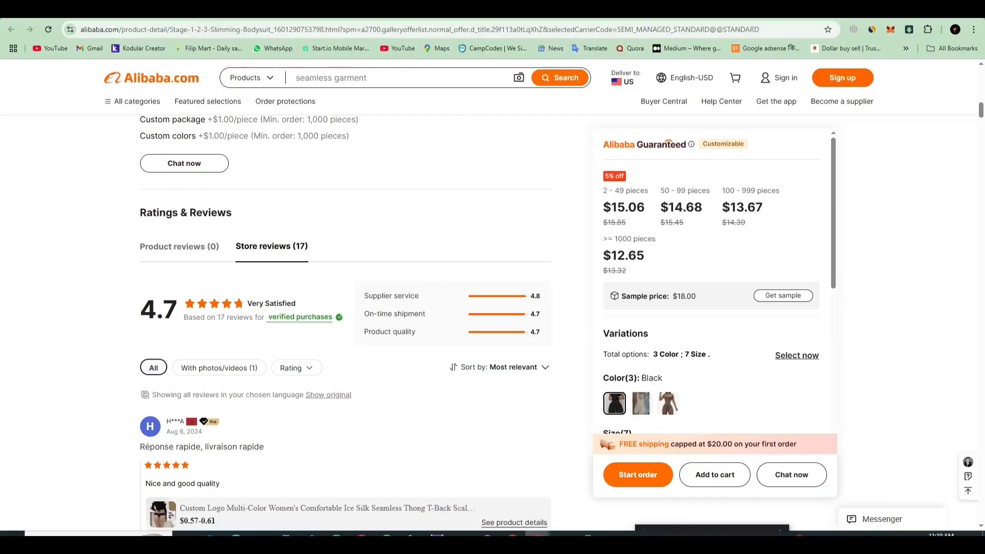
# Step: Switch to the Shopify admin, search the apps for loox and open the Loox - Product Reviews App listing
pyautogui.click(192, 12)
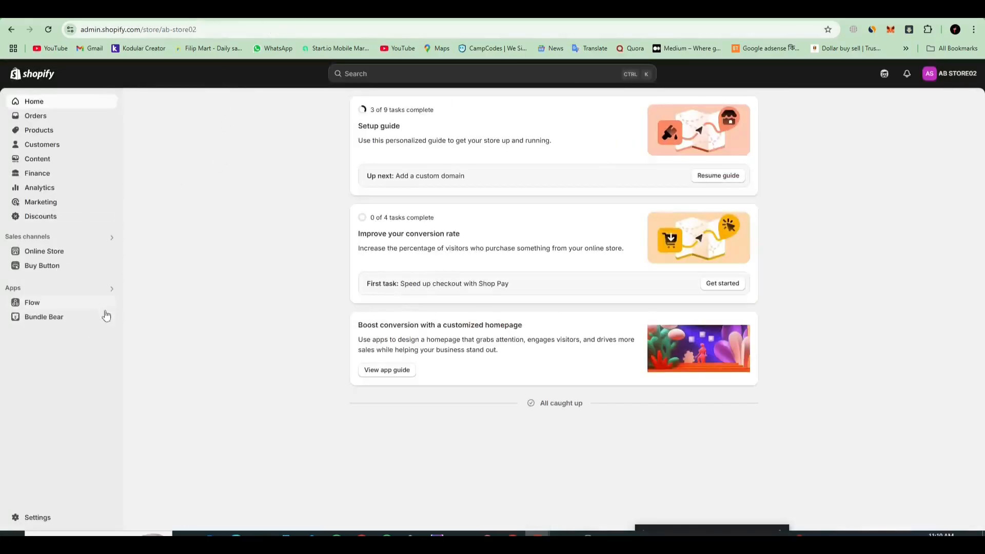
pyautogui.click(60, 288)
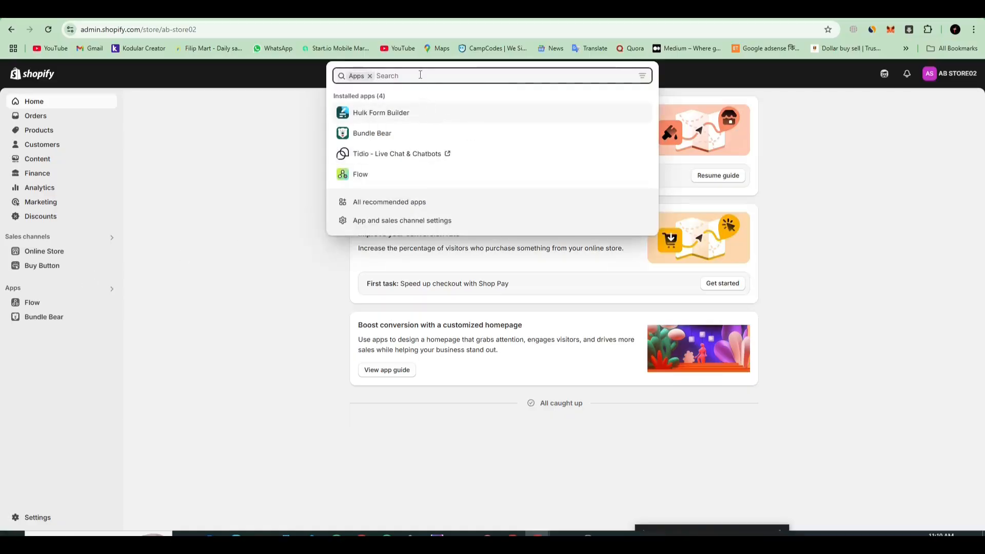
pyautogui.write('llox')
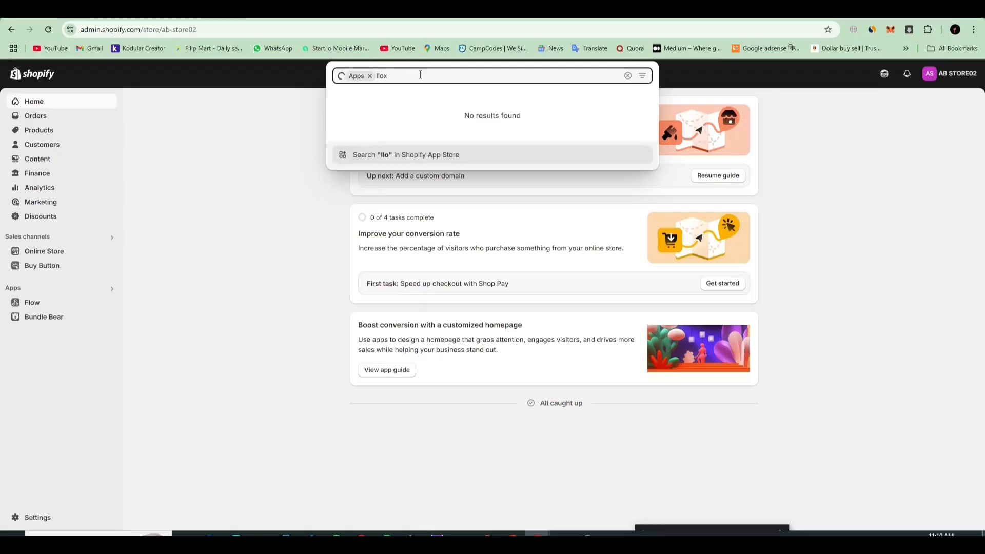
pyautogui.write('oo')
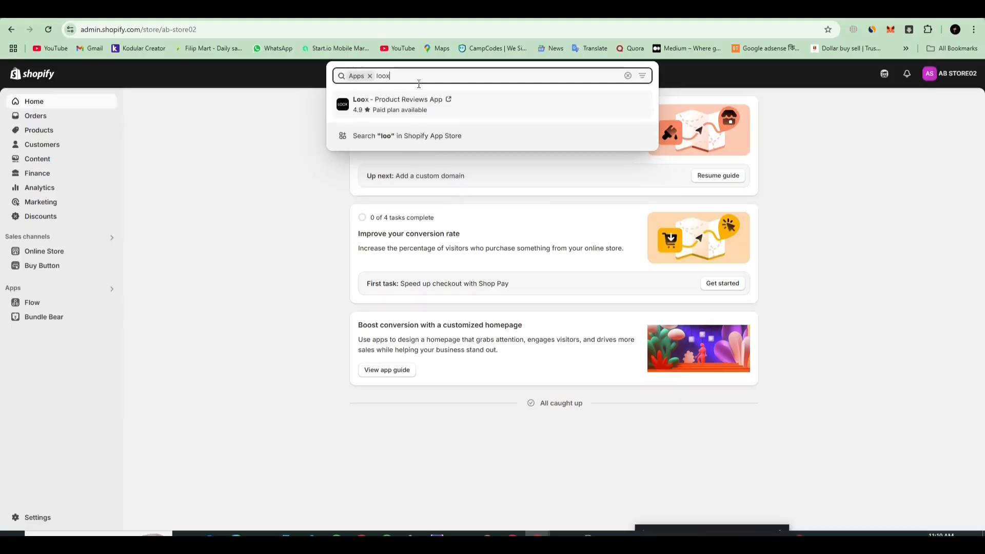
pyautogui.press('Return')
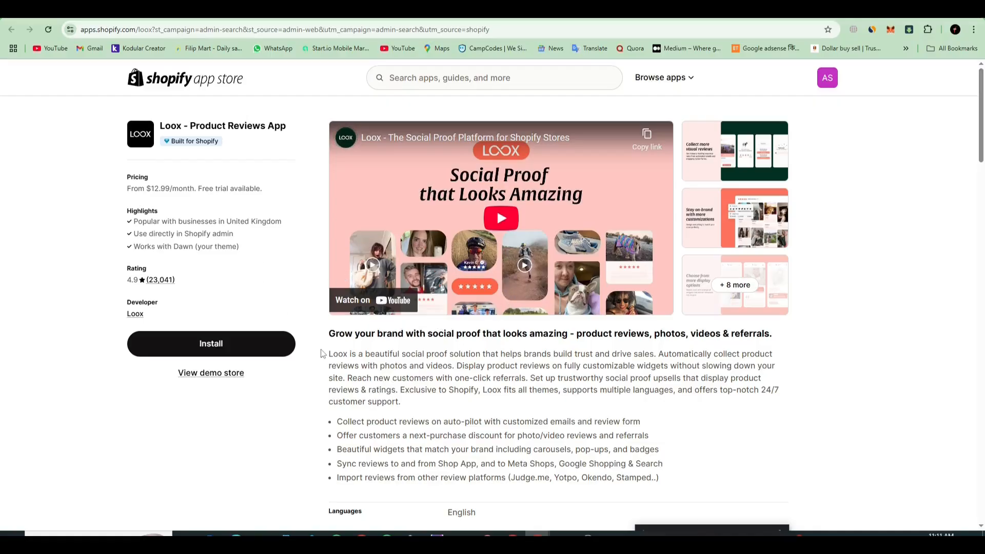
# Step: Install the Loox - Product Reviews App and approve its access to the store's data
pyautogui.click(240, 354)
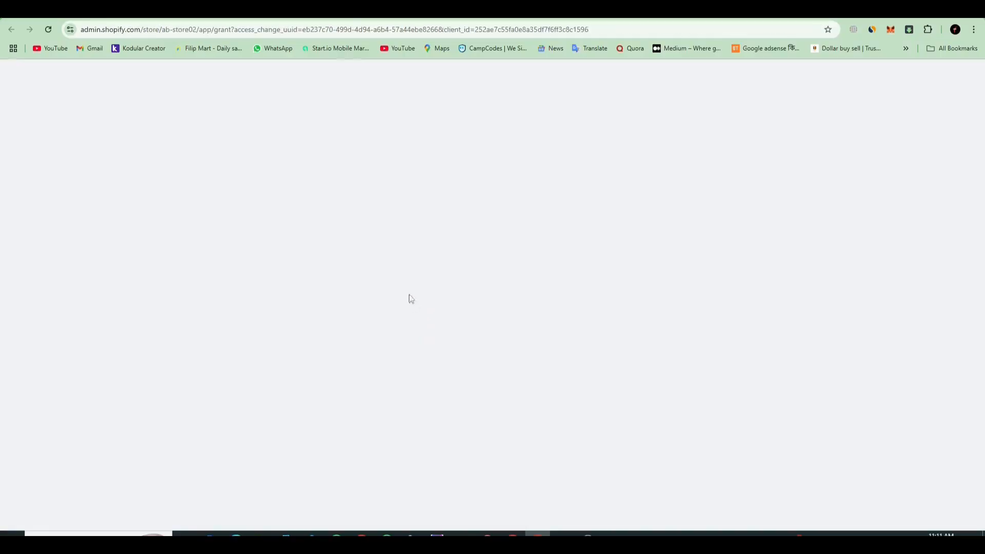
pyautogui.click(433, 10)
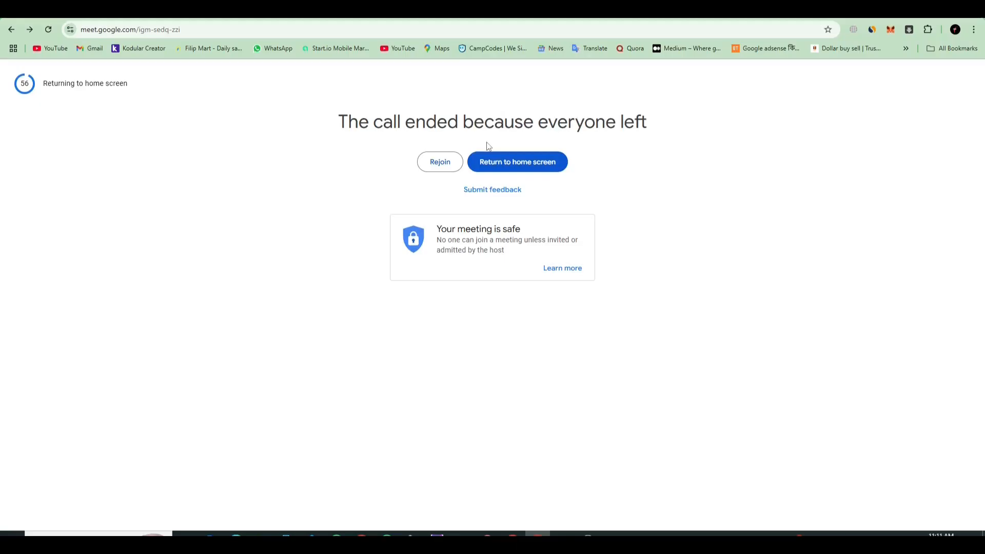
pyautogui.click(419, 11)
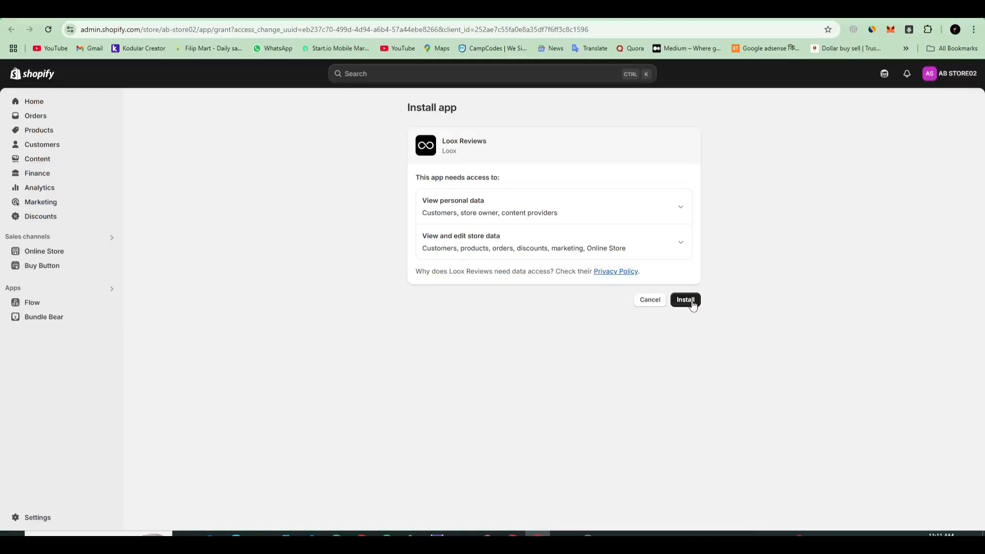
pyautogui.click(693, 305)
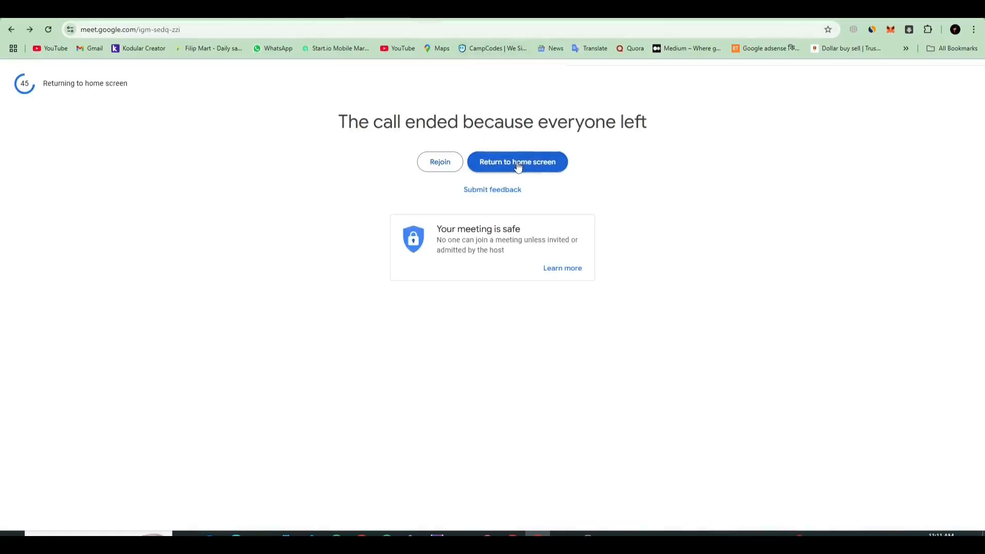
# Step: Rejoin the Google Meet call, return to the Loox tab, allow picture-in-picture this time and move the floating call window out of view
pyautogui.click(440, 162)
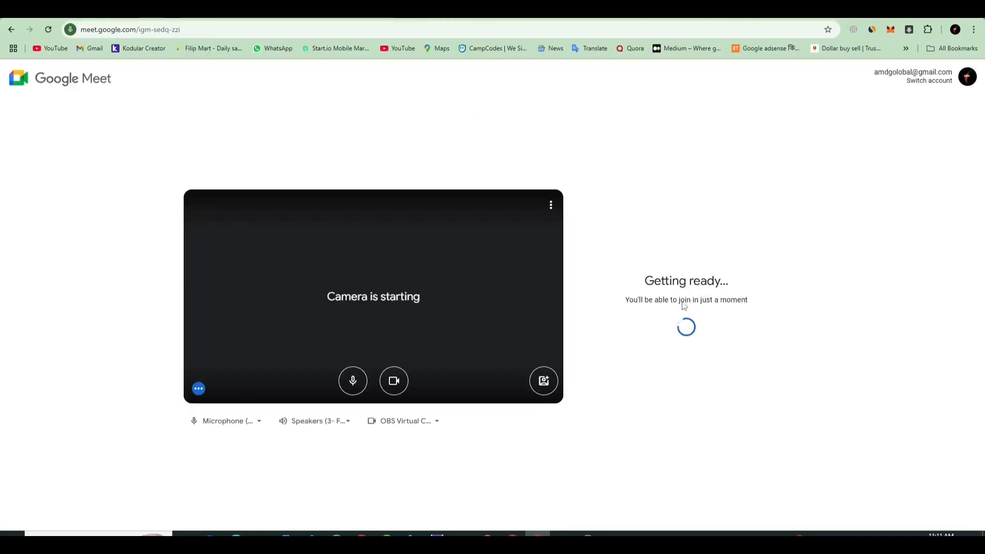
pyautogui.click(686, 325)
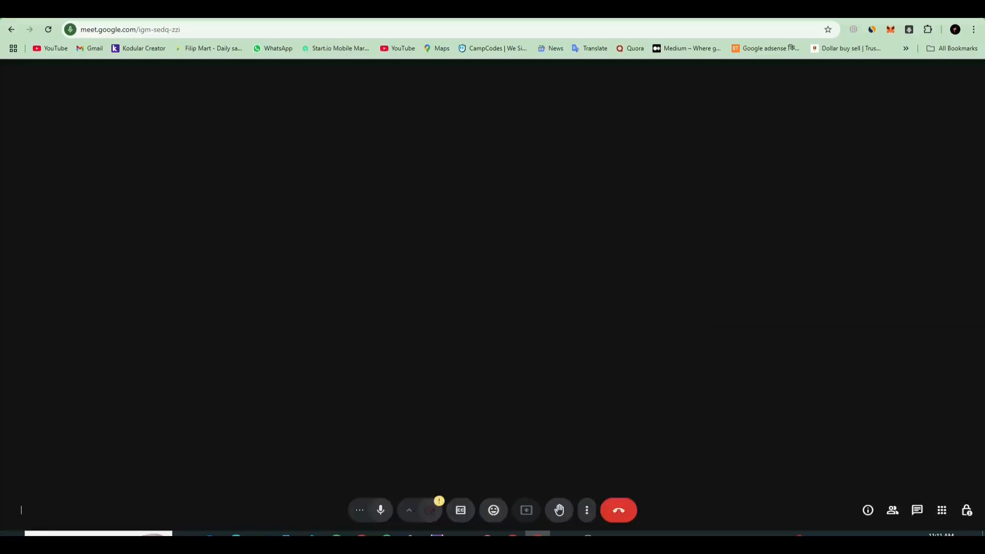
pyautogui.click(377, 12)
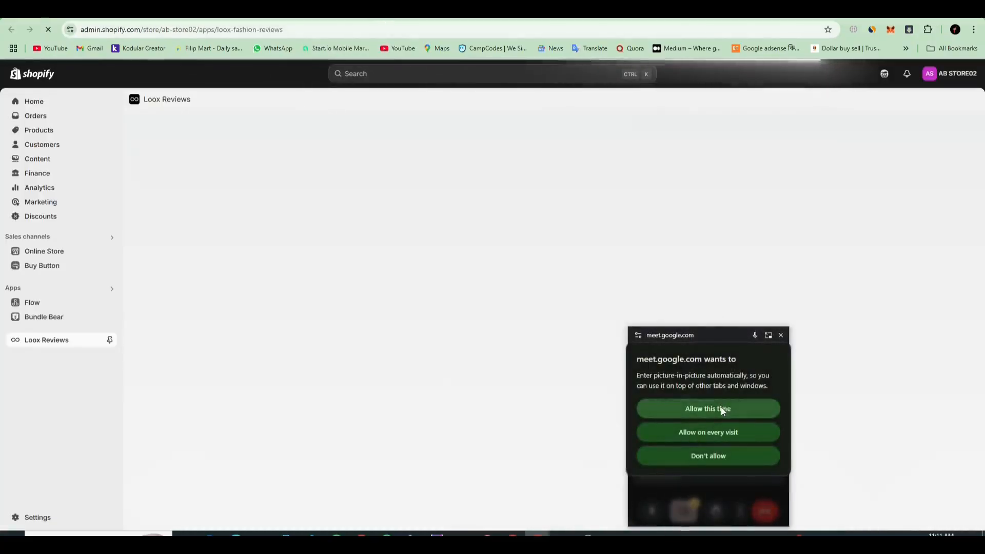
pyautogui.click(721, 407)
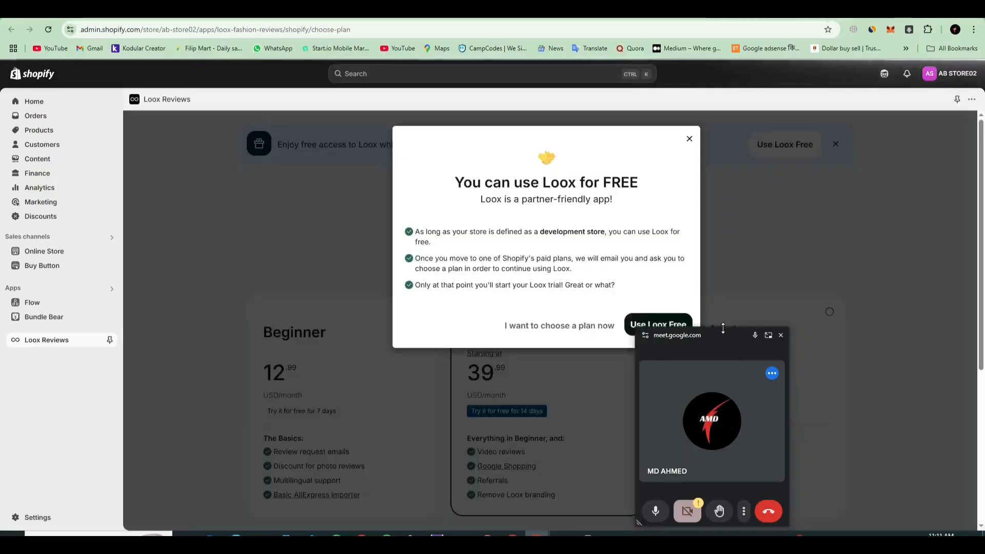
pyautogui.moveTo(723, 328); pyautogui.dragTo(723, 485)
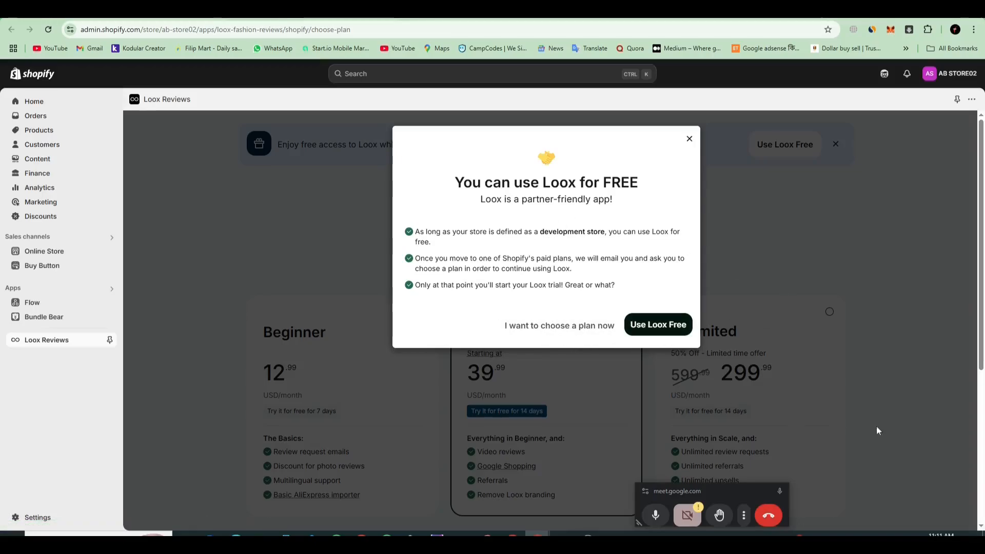
pyautogui.moveTo(726, 499); pyautogui.dragTo(814, 551)
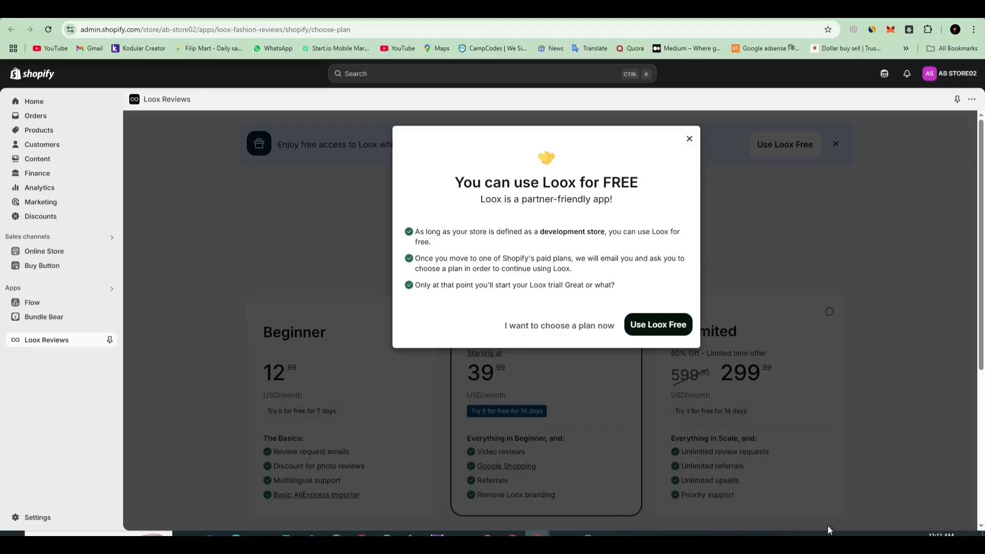
# Step: Capture the free-use offer, box both plan choices in red, draw an arrow toward Use Loox Free, and discard the capture
pyautogui.press('Print')
pyautogui.moveTo(380, 100); pyautogui.dragTo(743, 373)
pyautogui.click(753, 315)
pyautogui.moveTo(490, 307); pyautogui.dragTo(620, 344)
pyautogui.moveTo(624, 298); pyautogui.dragTo(696, 344)
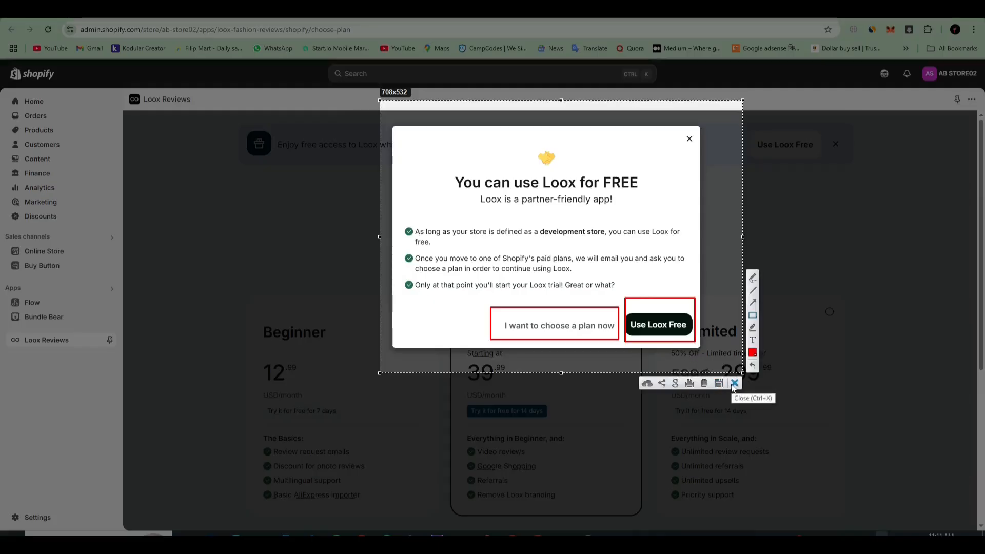
pyautogui.click(752, 303)
pyautogui.moveTo(639, 226); pyautogui.dragTo(650, 281)
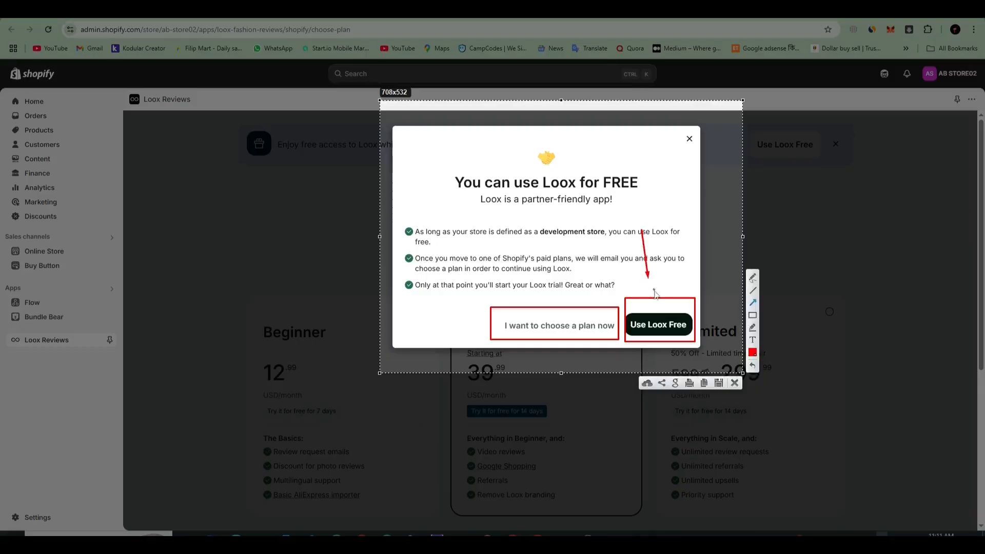
pyautogui.click(734, 385)
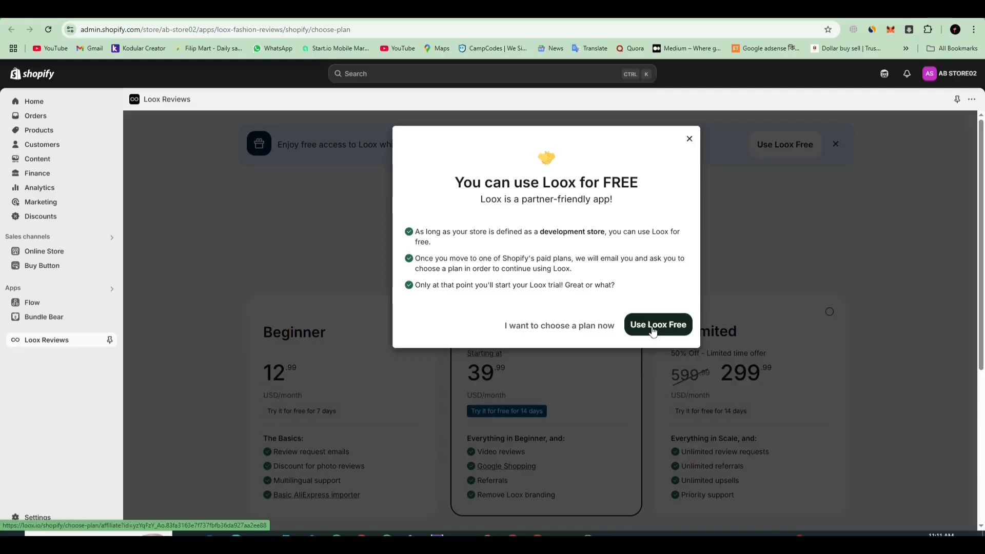
# Step: Choose to use Loox for free on the development store
pyautogui.click(653, 326)
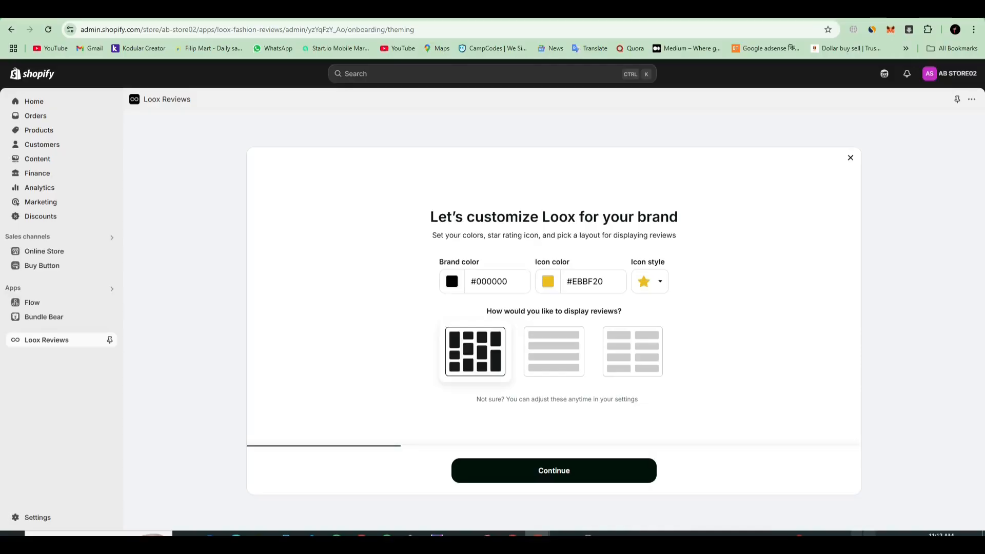
# Step: Capture the brand customization page, mark its heading, color, icon and layout options with red arrows, and discard the capture
pyautogui.press('Print')
pyautogui.moveTo(201, 112)
pyautogui.mouseDown()
pyautogui.moveTo(922, 491)
pyautogui.moveTo(875, 504)
pyautogui.mouseUp()
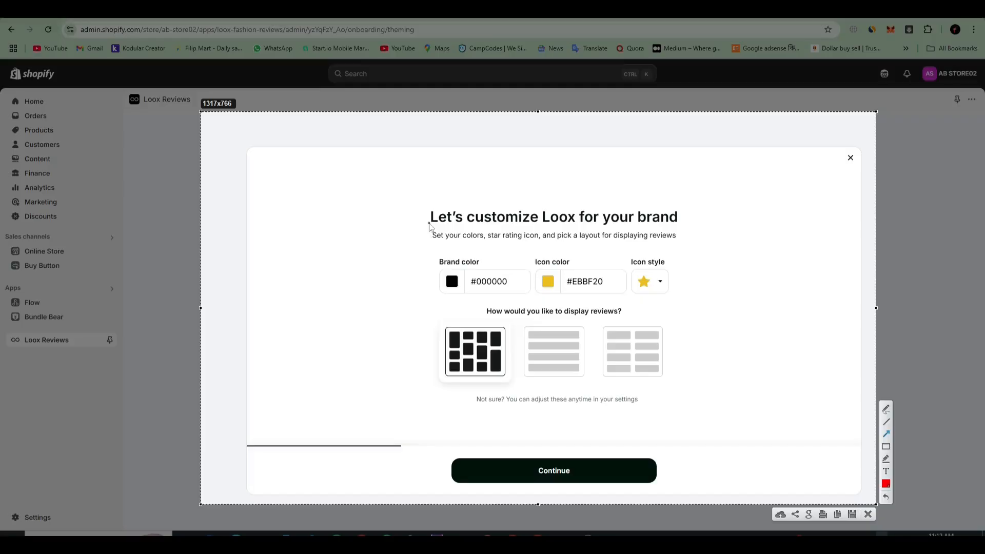
pyautogui.moveTo(412, 226)
pyautogui.mouseDown()
pyautogui.moveTo(733, 224)
pyautogui.moveTo(740, 236)
pyautogui.moveTo(739, 246)
pyautogui.moveTo(402, 248)
pyautogui.mouseUp()
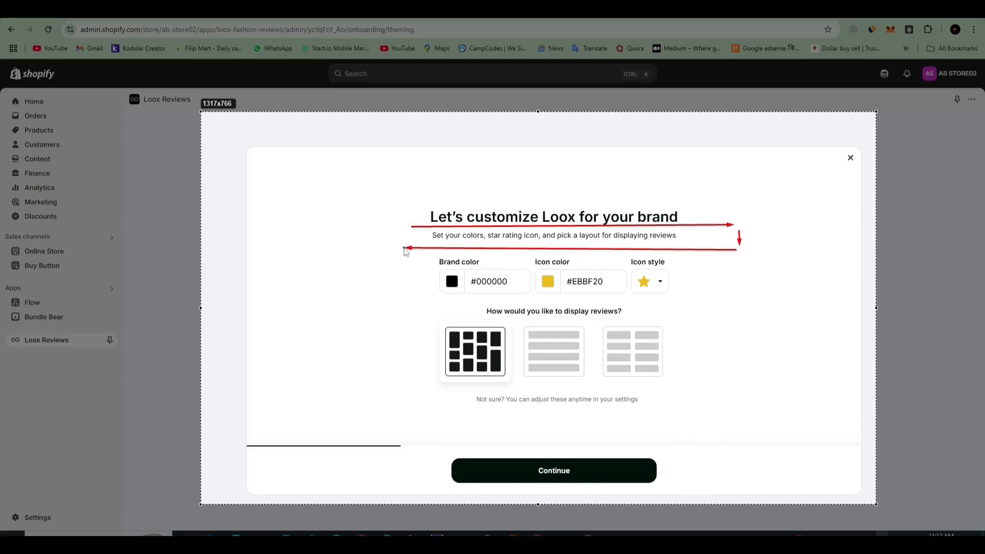
pyautogui.moveTo(407, 249)
pyautogui.mouseDown()
pyautogui.moveTo(454, 317)
pyautogui.moveTo(416, 314)
pyautogui.moveTo(411, 299)
pyautogui.mouseUp()
pyautogui.moveTo(413, 298); pyautogui.dragTo(525, 297)
pyautogui.moveTo(549, 298); pyautogui.dragTo(624, 300)
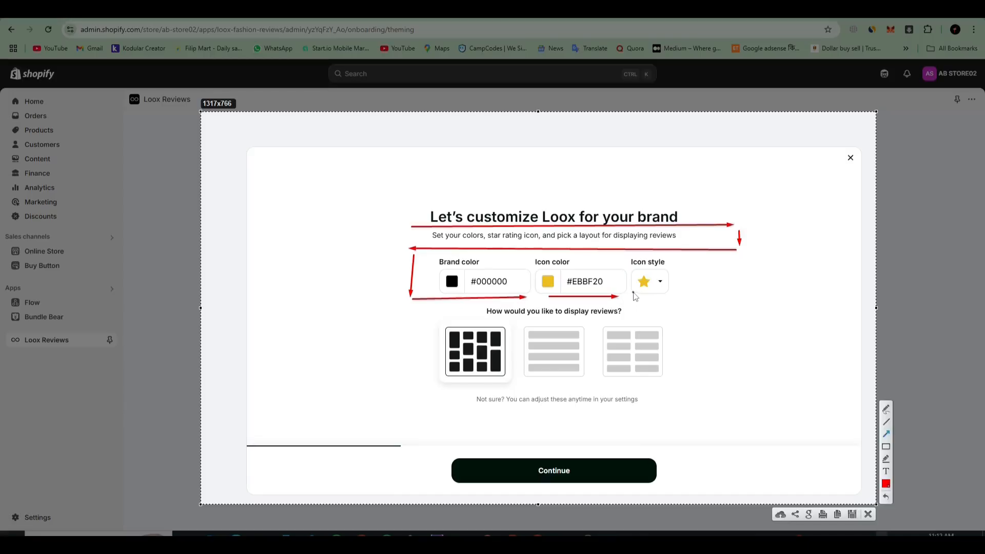
pyautogui.moveTo(724, 298)
pyautogui.mouseDown()
pyautogui.moveTo(669, 280)
pyautogui.moveTo(687, 333)
pyautogui.moveTo(689, 400)
pyautogui.moveTo(558, 418)
pyautogui.moveTo(434, 407)
pyautogui.mouseUp()
pyautogui.moveTo(428, 330)
pyautogui.mouseDown()
pyautogui.moveTo(427, 409)
pyautogui.moveTo(506, 393)
pyautogui.mouseUp()
pyautogui.moveTo(519, 388); pyautogui.dragTo(594, 384)
pyautogui.moveTo(630, 387); pyautogui.dragTo(652, 386)
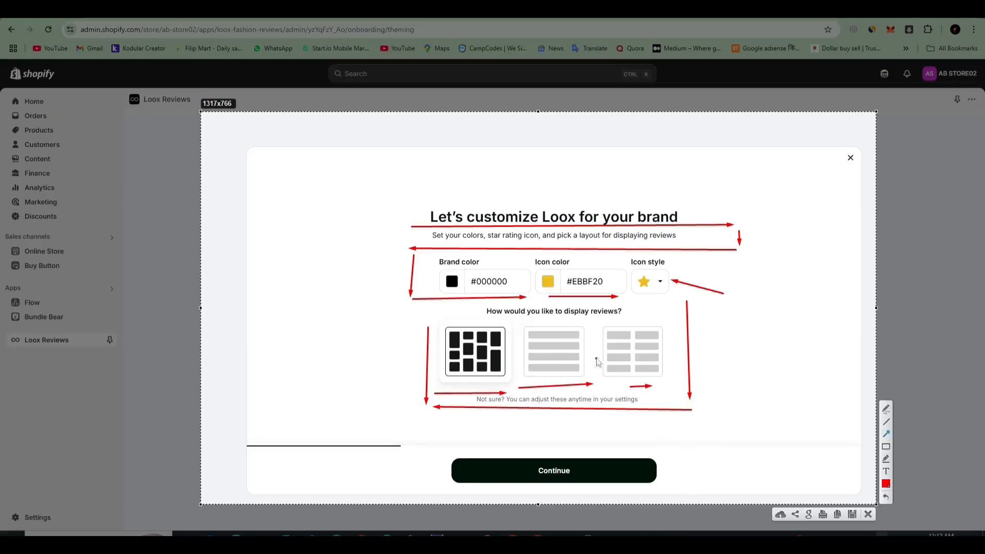
pyautogui.click(867, 515)
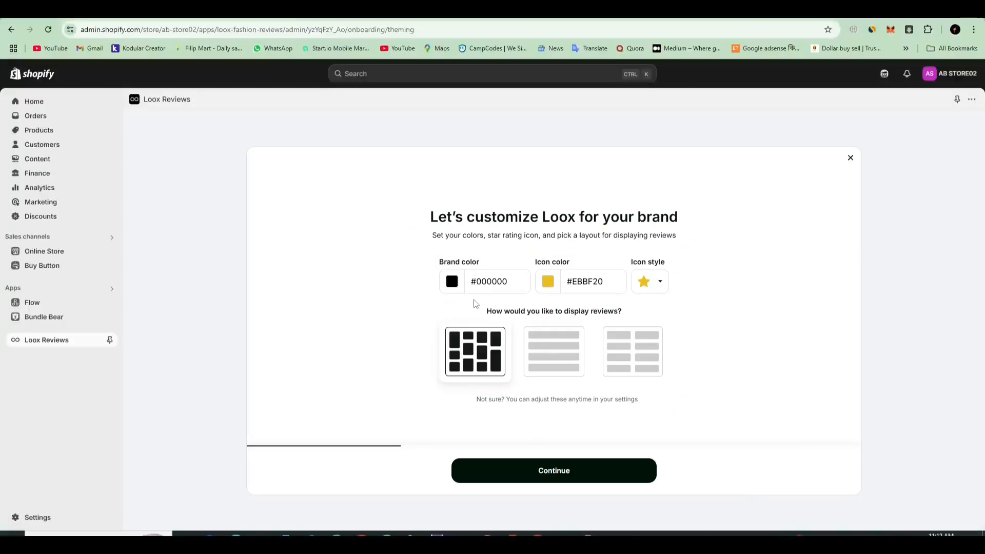
# Step: Set the rating icon style to the rounded star, choose the masonry grid layout for displaying reviews, and continue the setup
pyautogui.click(660, 282)
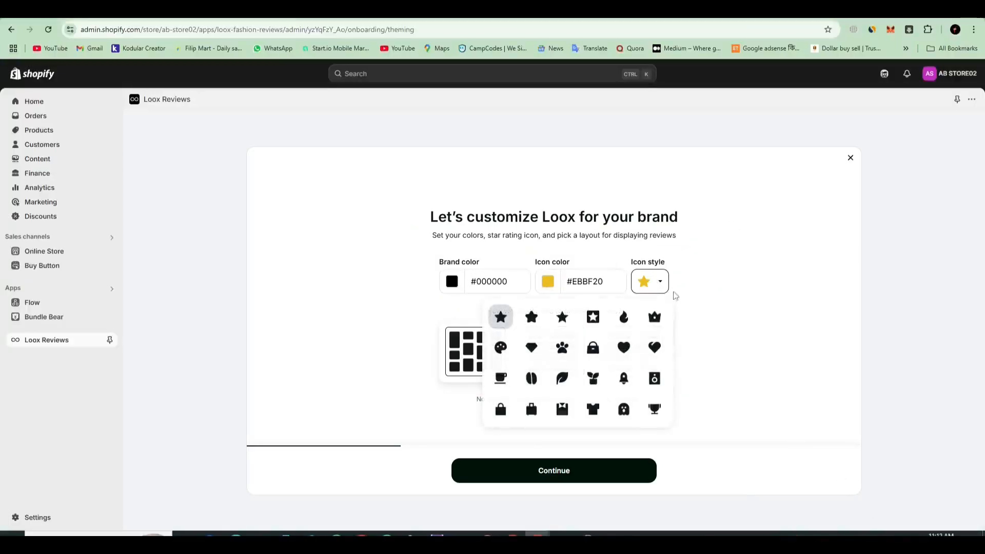
pyautogui.click(530, 318)
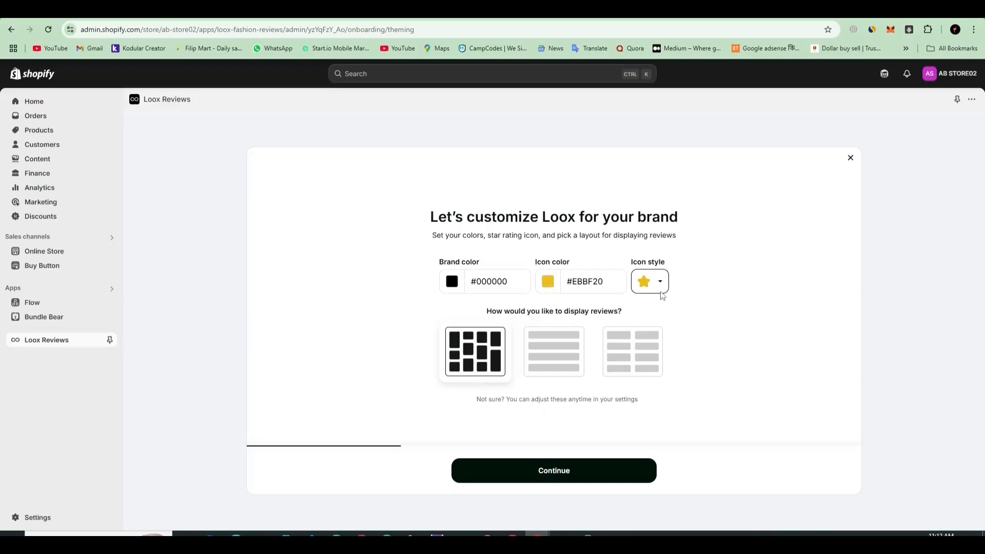
pyautogui.click(538, 353)
pyautogui.click(487, 351)
pyautogui.click(545, 349)
pyautogui.click(657, 340)
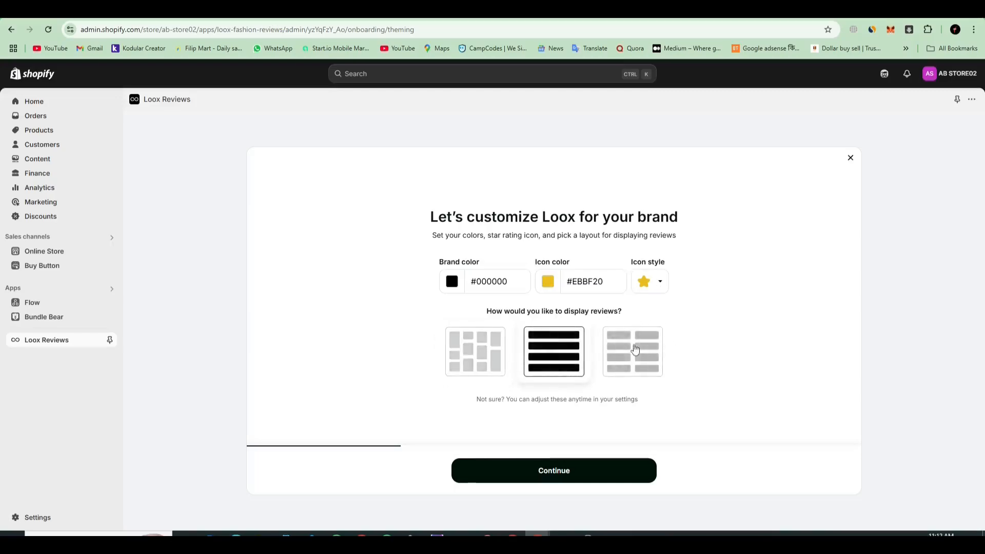
pyautogui.click(497, 364)
pyautogui.click(608, 469)
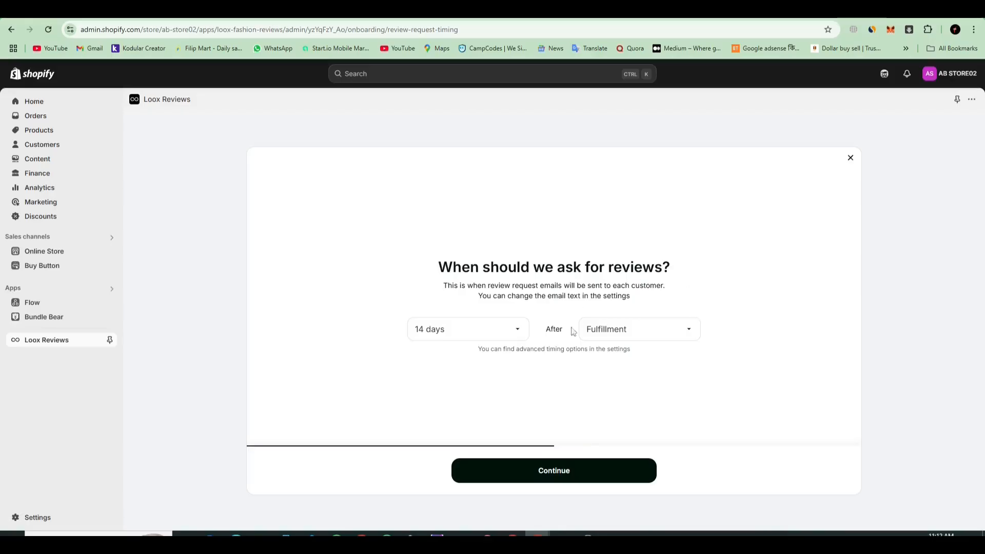
# Step: Accept review requests 14 days after fulfillment and a 15% discount for photo and video reviews, after checking the timing options
pyautogui.click(488, 336)
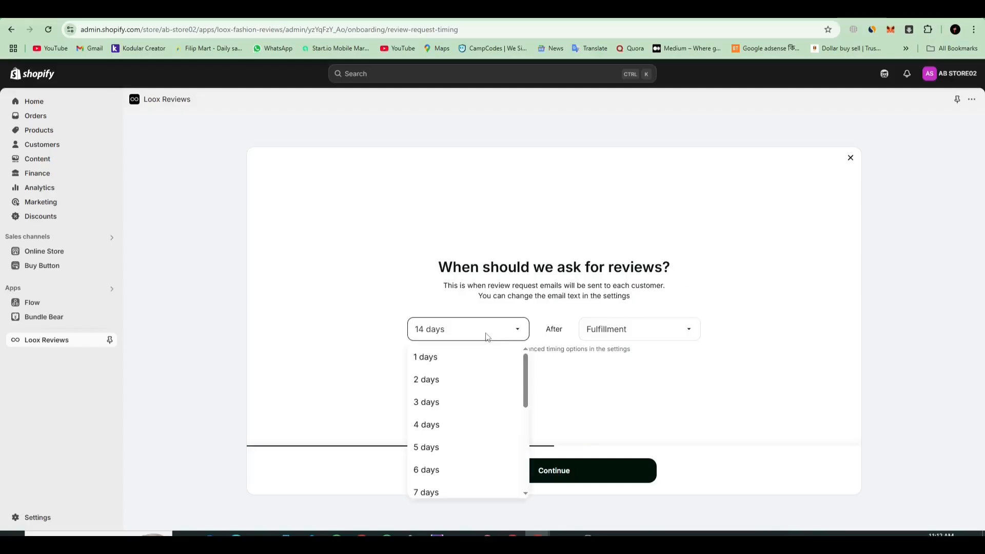
pyautogui.scroll(-4, 495, 395)
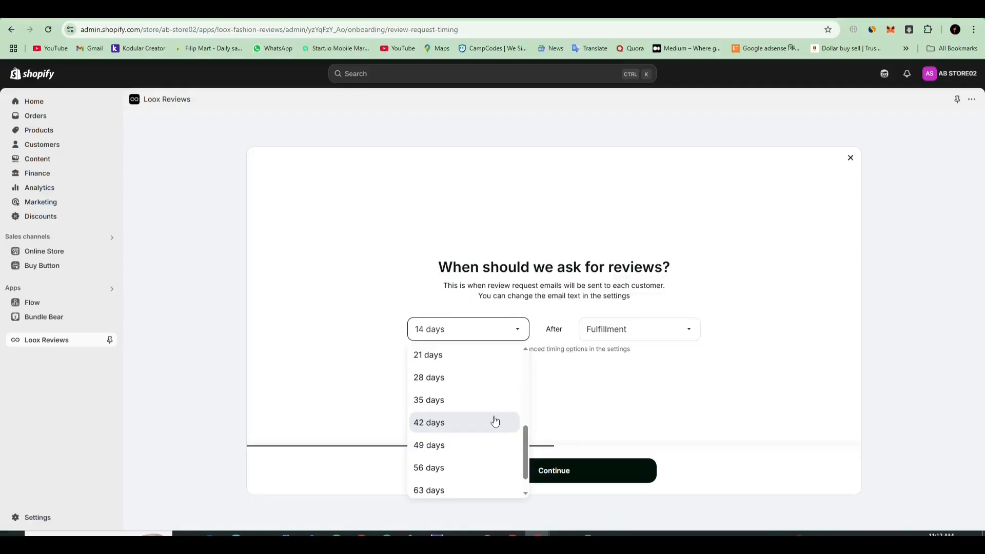
pyautogui.scroll(-1, 481, 406)
pyautogui.scroll(2, 467, 444)
pyautogui.click(454, 411)
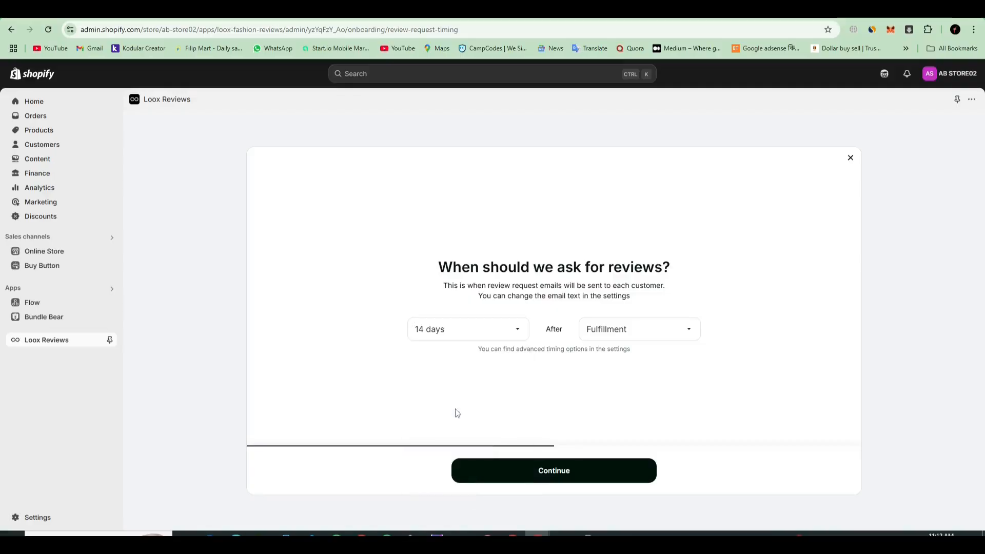
pyautogui.click(623, 334)
pyautogui.click(616, 337)
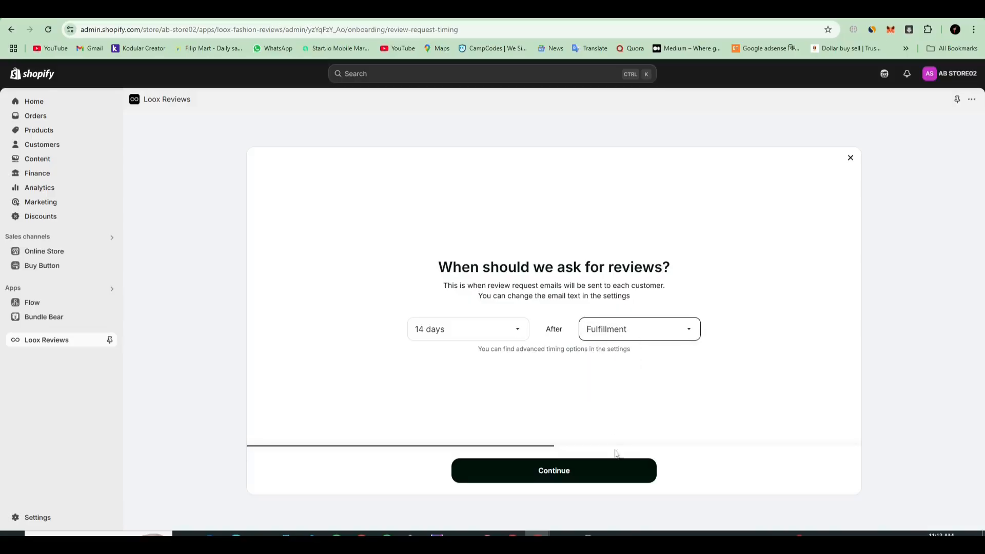
pyautogui.click(588, 474)
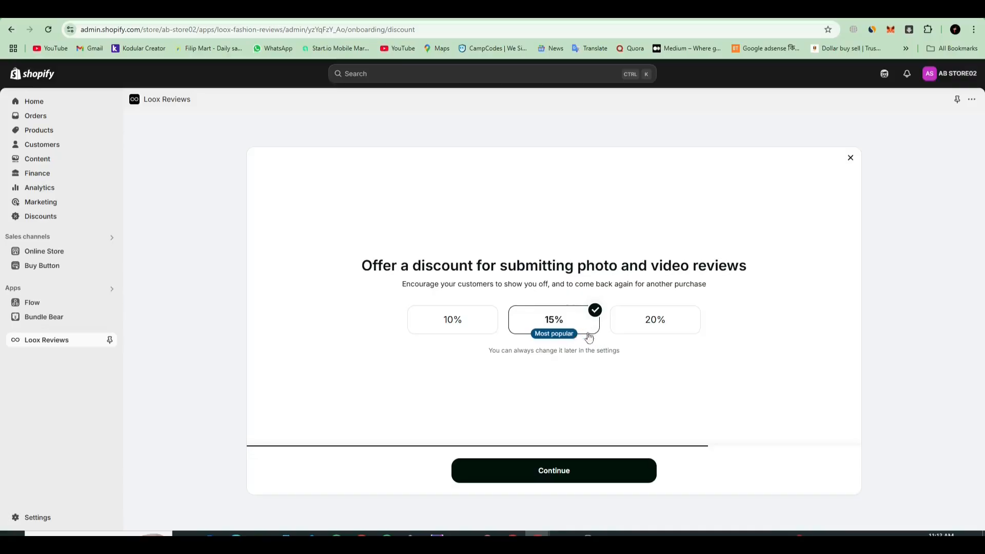
pyautogui.click(612, 472)
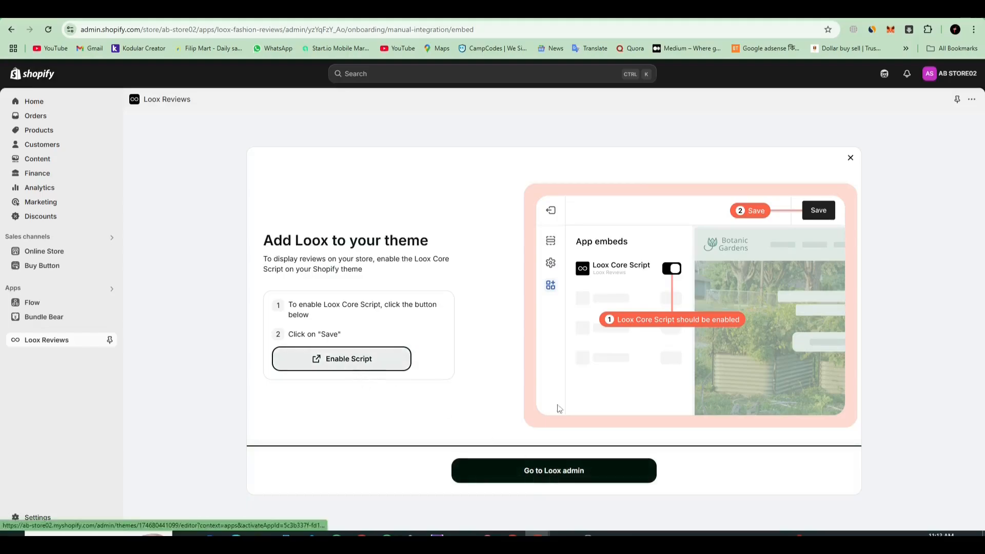
# Step: Enable the Loox Core Script app embed in the Dawn theme, save the theme, and return to the Loox setup page
pyautogui.click(591, 478)
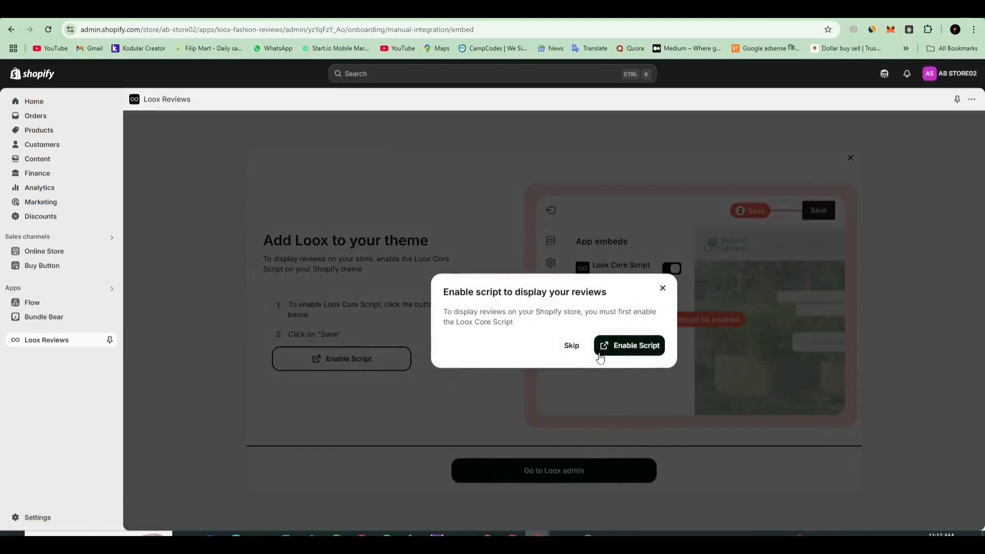
pyautogui.click(630, 349)
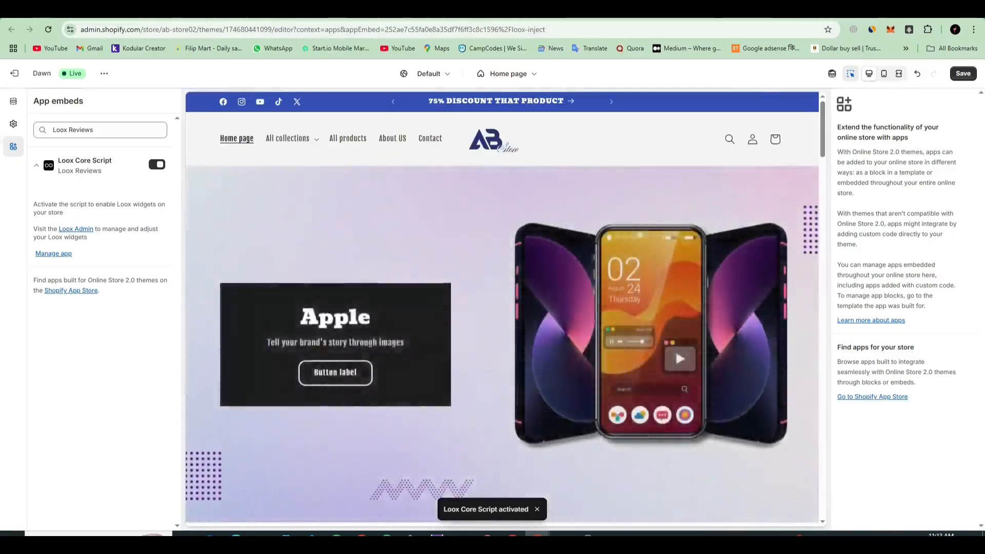
pyautogui.click(580, 11)
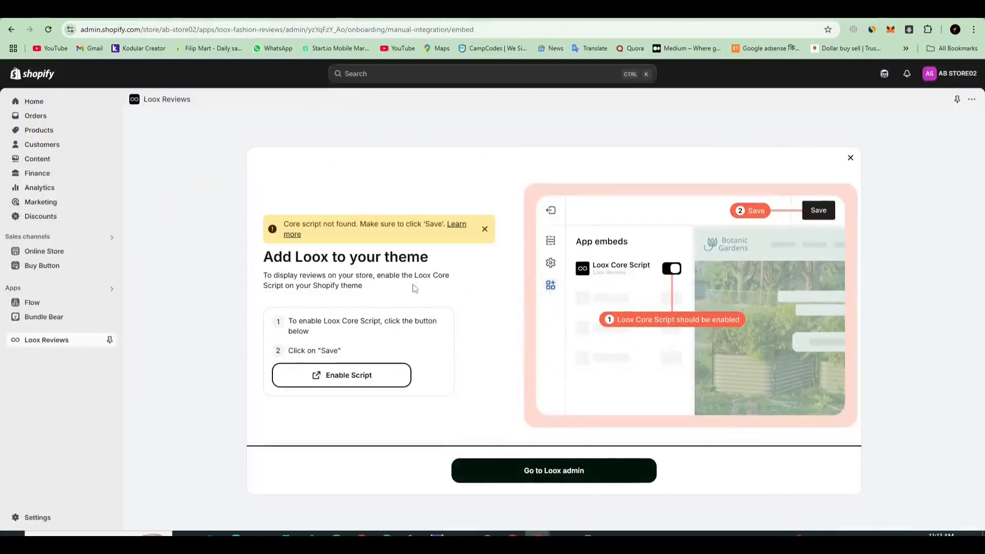
pyautogui.click(386, 13)
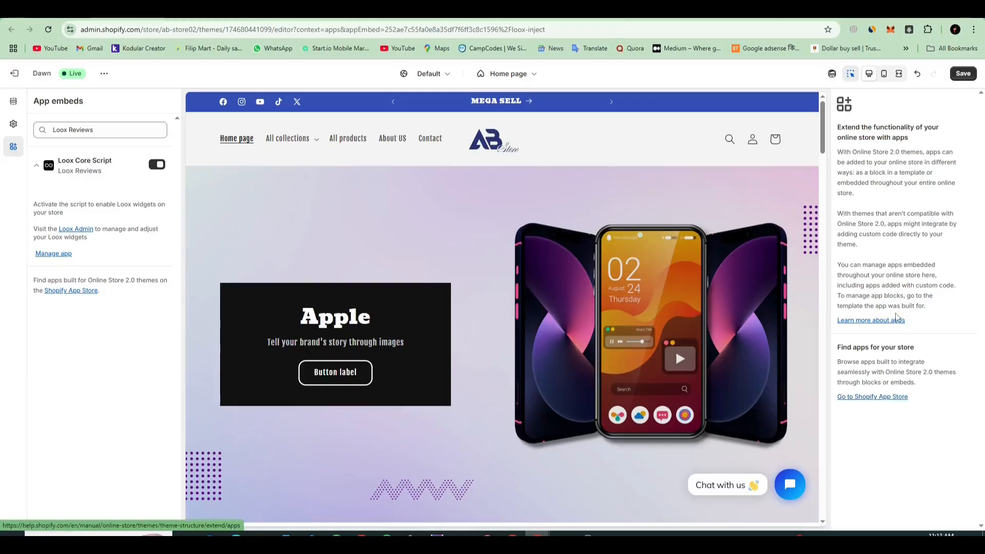
pyautogui.click(962, 74)
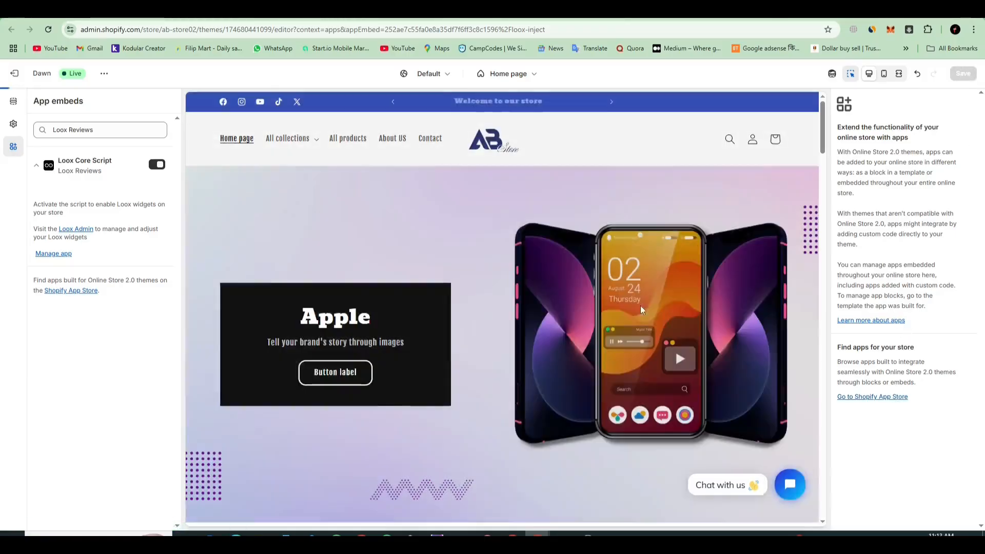
pyautogui.click(121, 11)
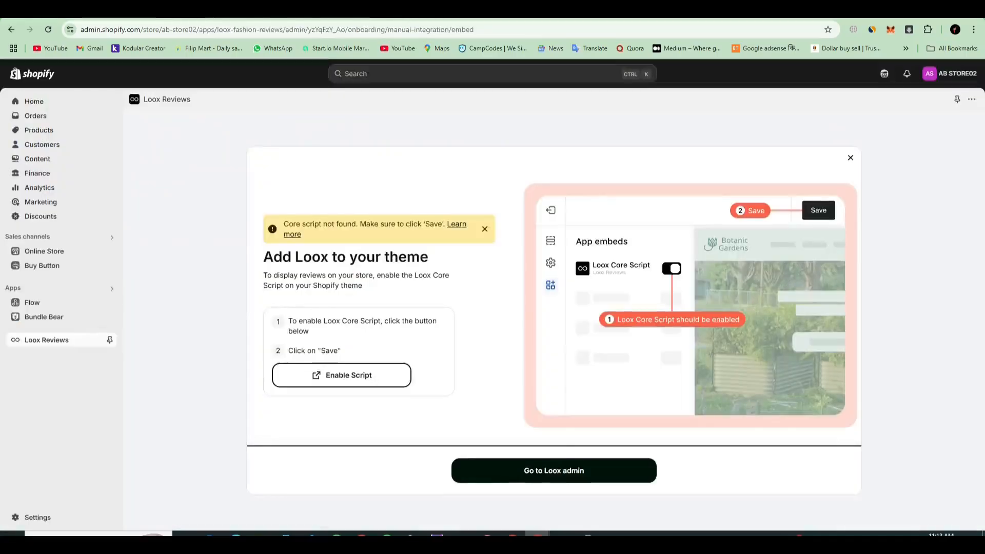
# Step: Reload the Loox setup page and proceed to the Loox admin, skipping the enable-script prompt
pyautogui.click(48, 31)
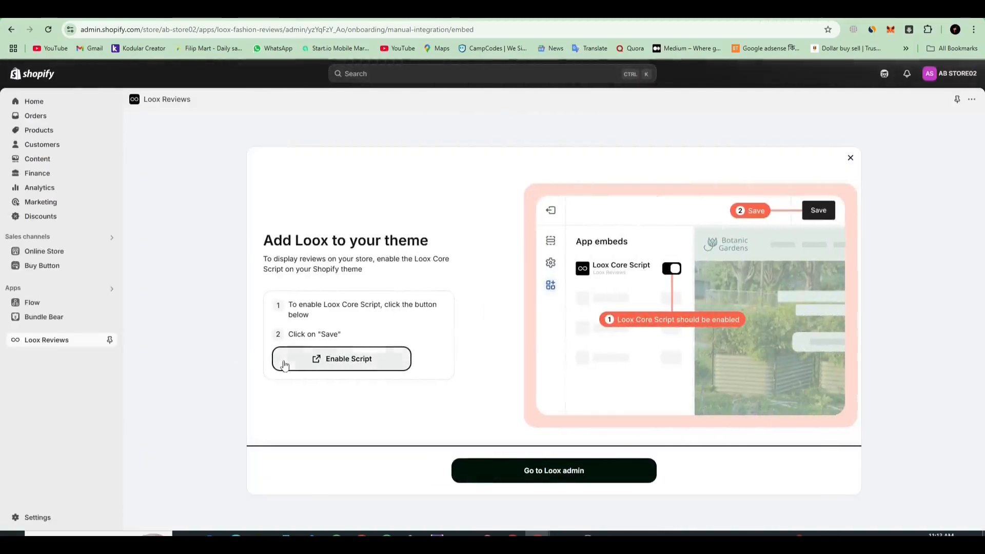
pyautogui.click(566, 474)
pyautogui.click(570, 345)
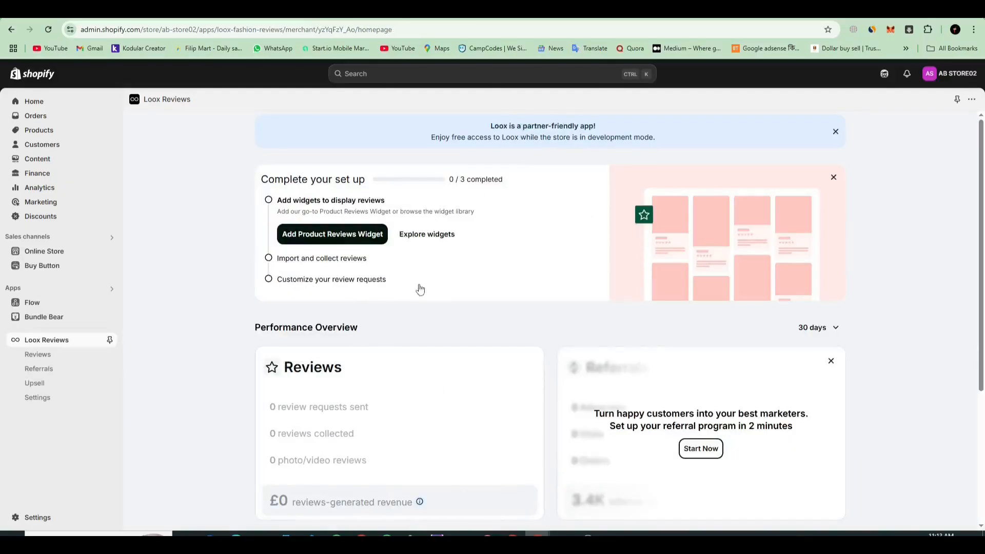
# Step: Dismiss the partner program offer, look through the Loox widget library, and return to the Loox home page
pyautogui.click(287, 236)
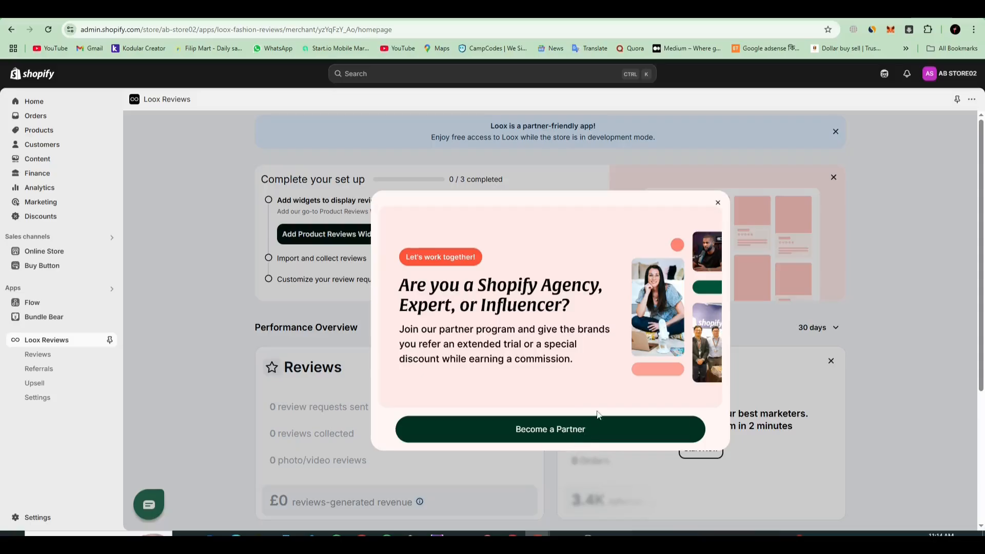
pyautogui.click(716, 204)
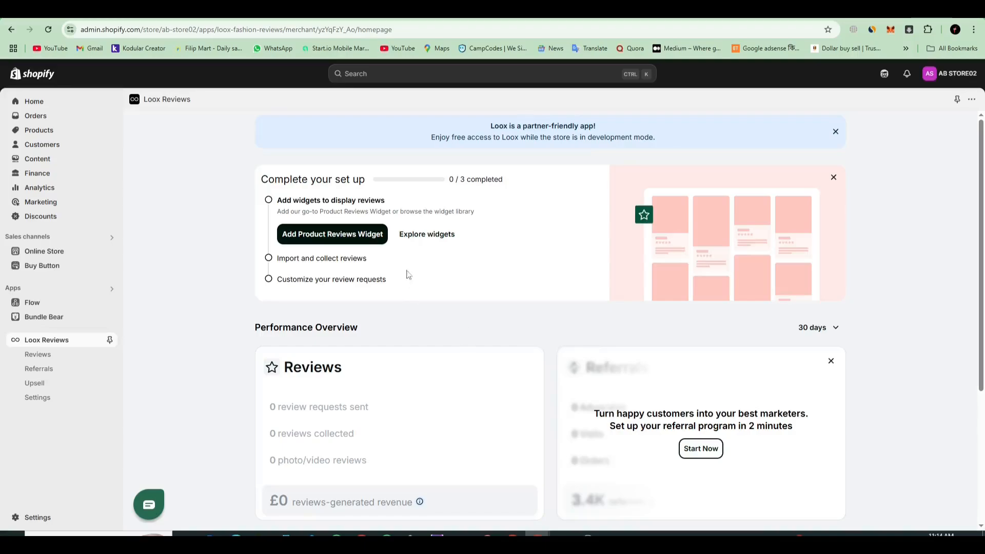
pyautogui.click(434, 241)
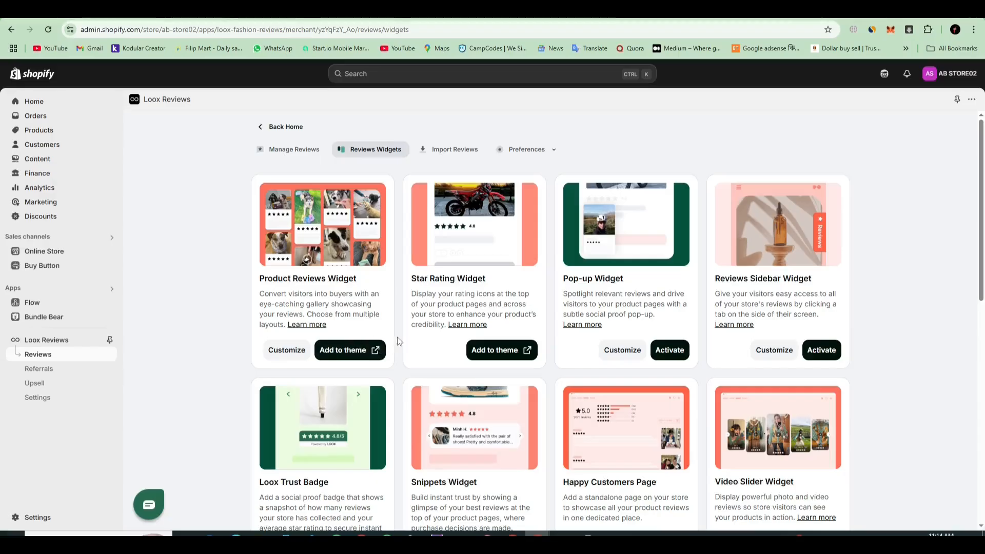
pyautogui.click(283, 127)
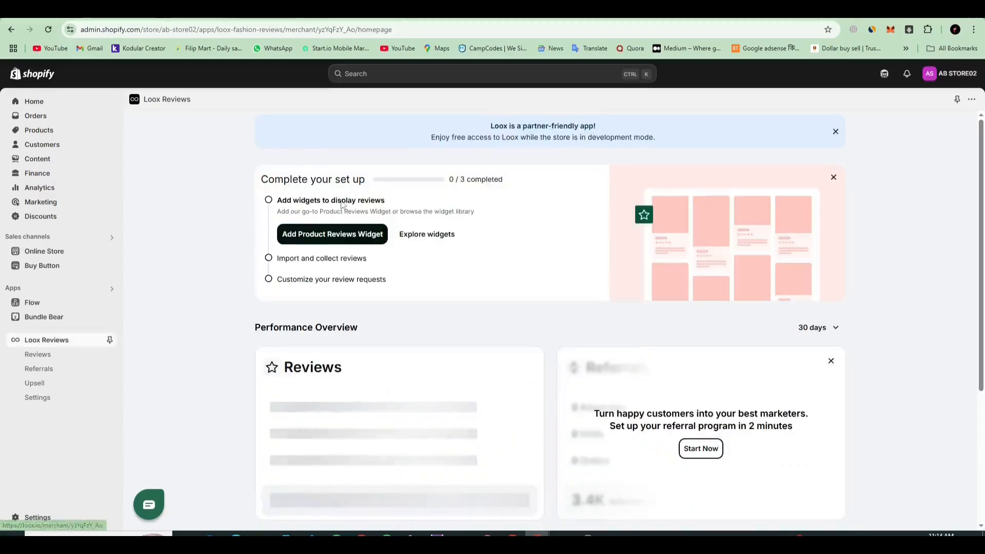
# Step: Add the Product Reviews Widget to the Dawn theme's default product template and dismiss the placement tip
pyautogui.click(338, 237)
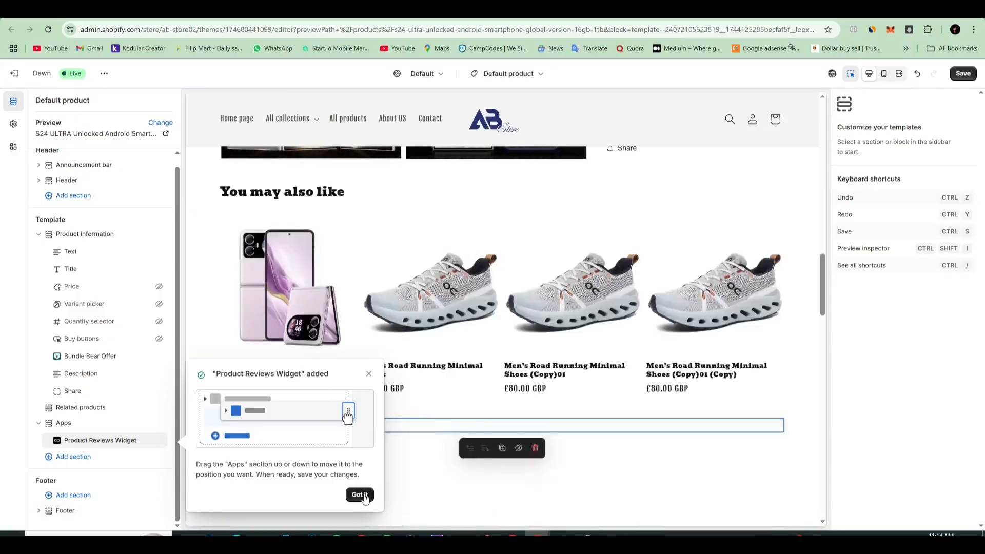
pyautogui.click(364, 496)
# Step: Examine the sample reviews in the Product Reviews Widget on the product page preview
pyautogui.scroll(5, 448, 407)
pyautogui.scroll(3, 460, 410)
pyautogui.scroll(-5, 461, 409)
pyautogui.scroll(-6, 493, 357)
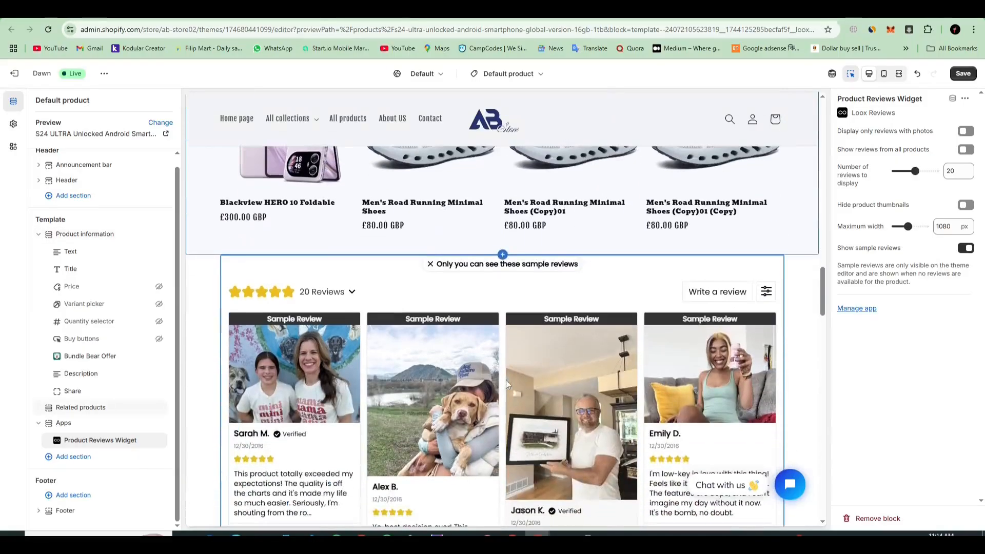
pyautogui.scroll(-10, 339, 299)
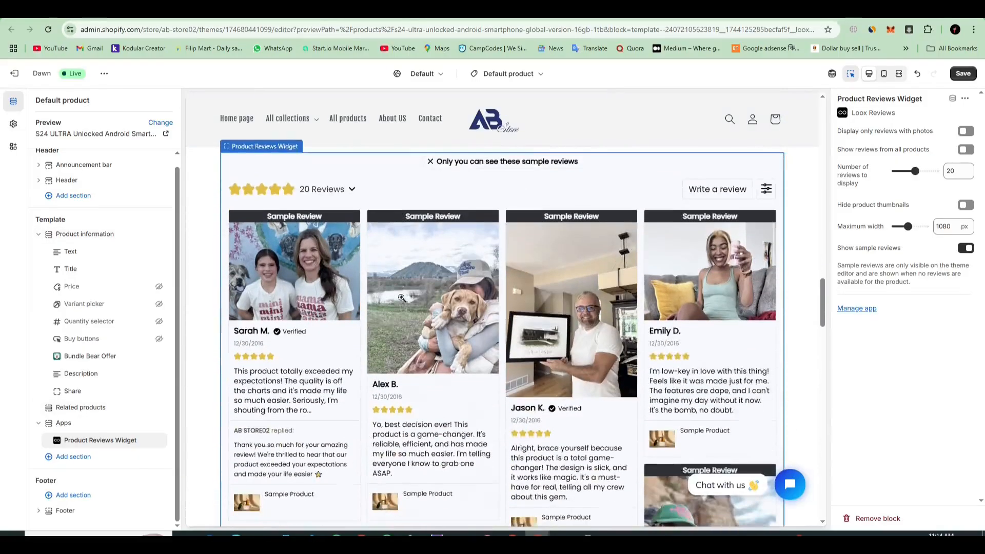
pyautogui.scroll(-12, 524, 325)
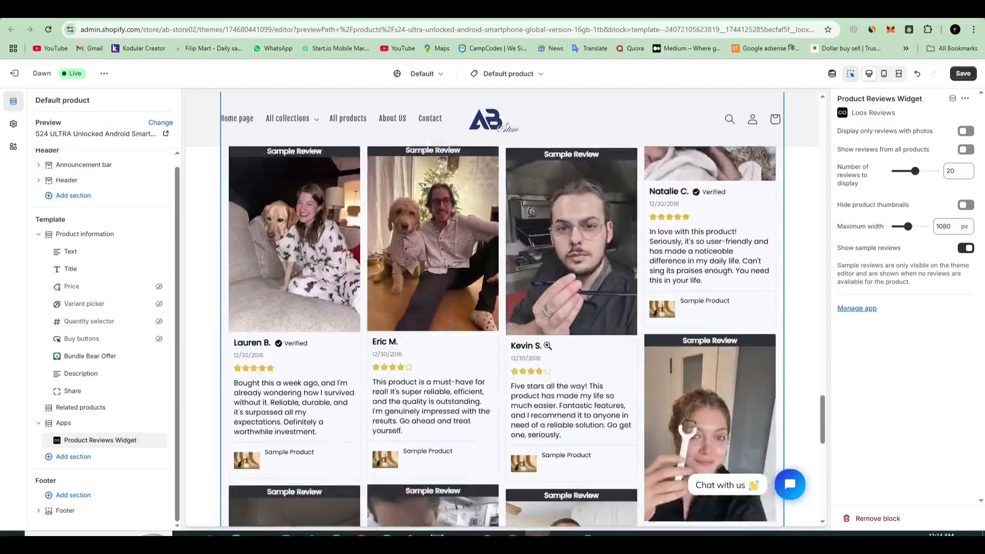
pyautogui.scroll(-6, 545, 362)
pyautogui.scroll(15, 544, 359)
pyautogui.scroll(8, 544, 356)
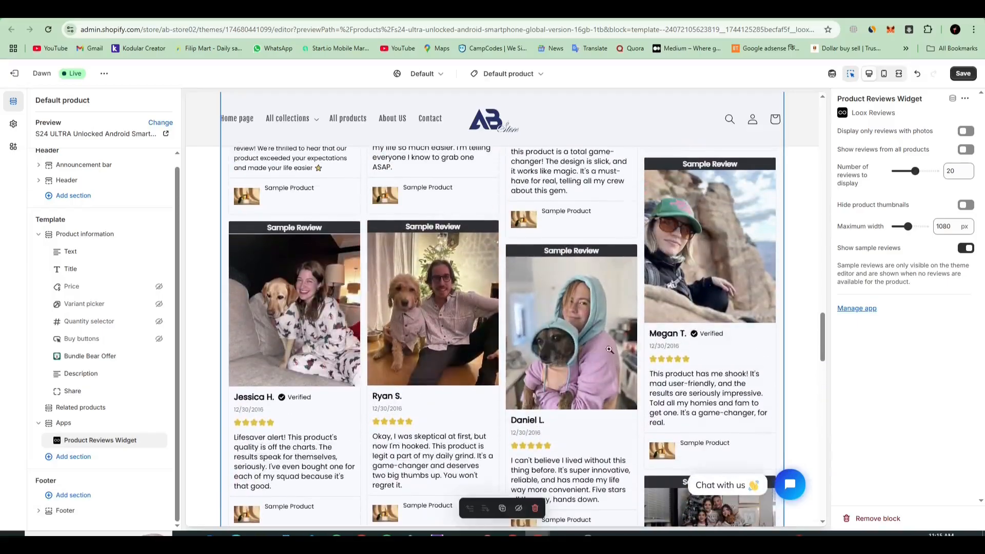
pyautogui.scroll(2, 545, 392)
pyautogui.scroll(7, 546, 392)
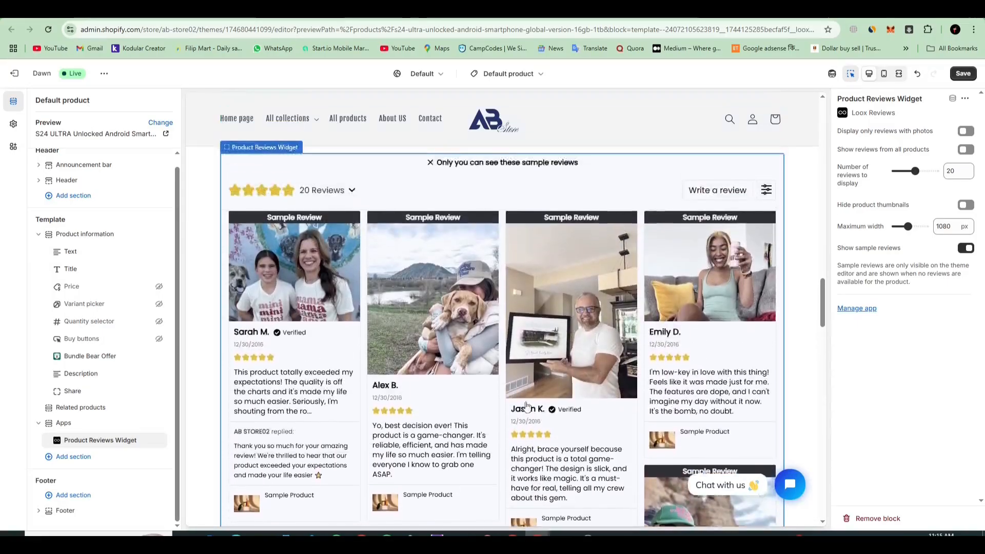
# Step: Return to Loox and check the Shopify Reviews CSV import option, going back to the Loox home page without uploading a file
pyautogui.click(251, 11)
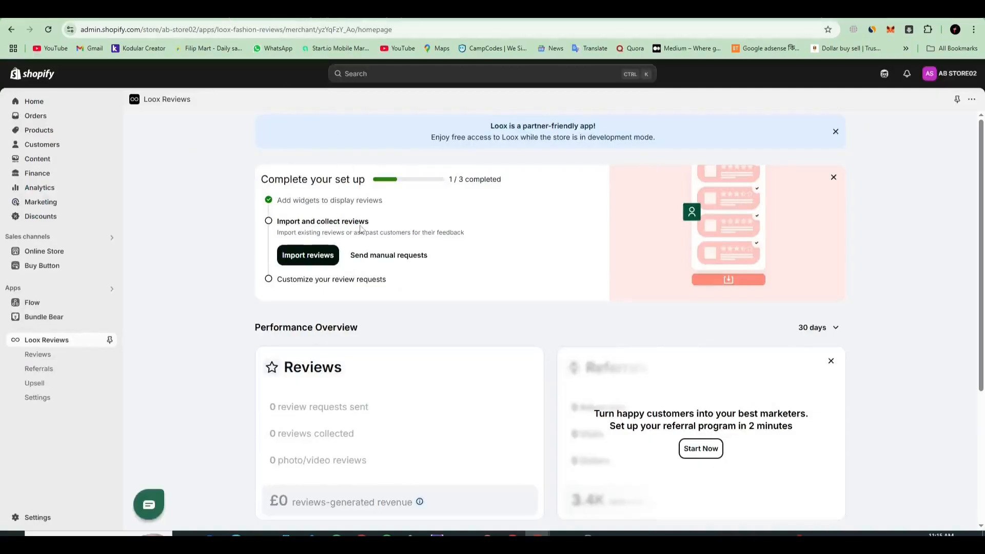
pyautogui.click(313, 261)
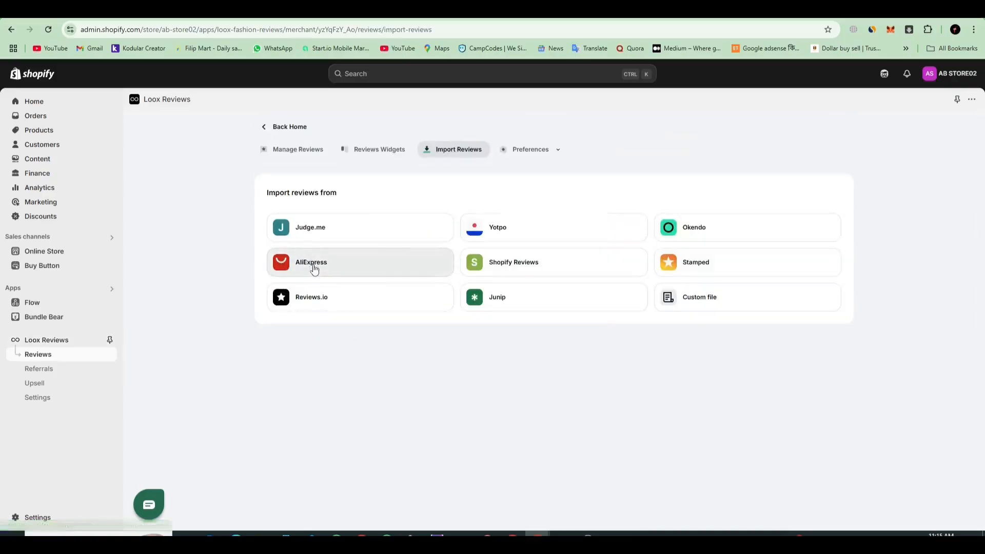
pyautogui.click(538, 270)
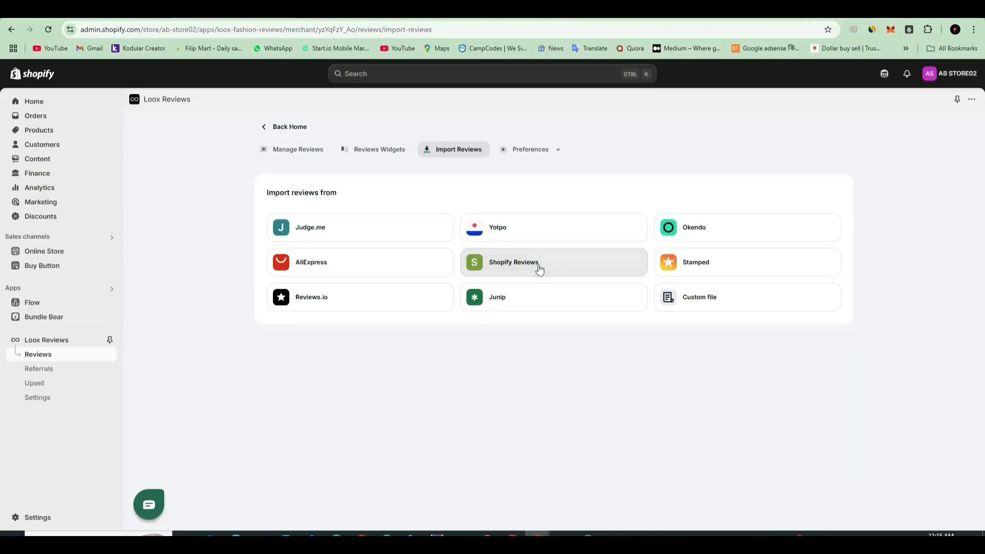
pyautogui.click(560, 363)
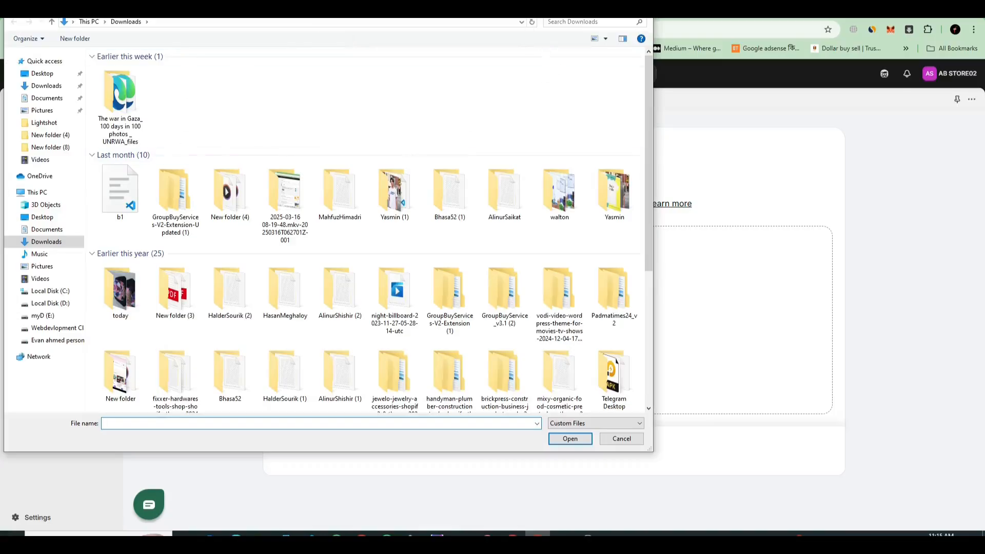
pyautogui.click(641, 6)
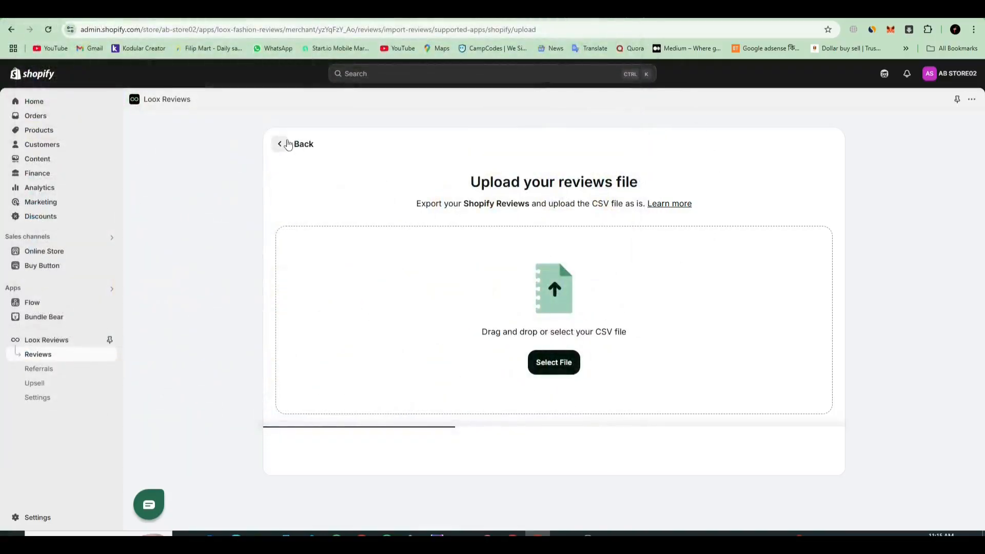
pyautogui.click(287, 144)
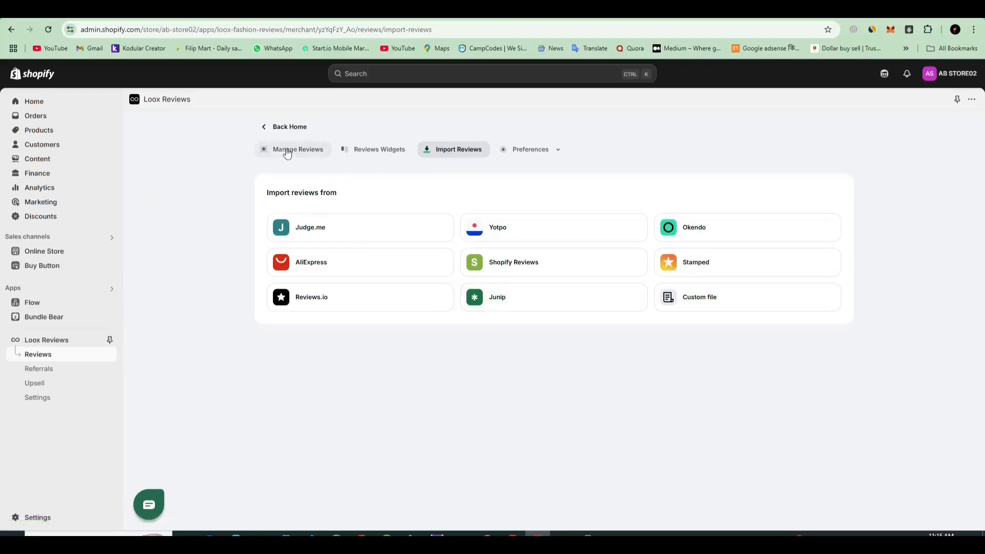
pyautogui.click(267, 126)
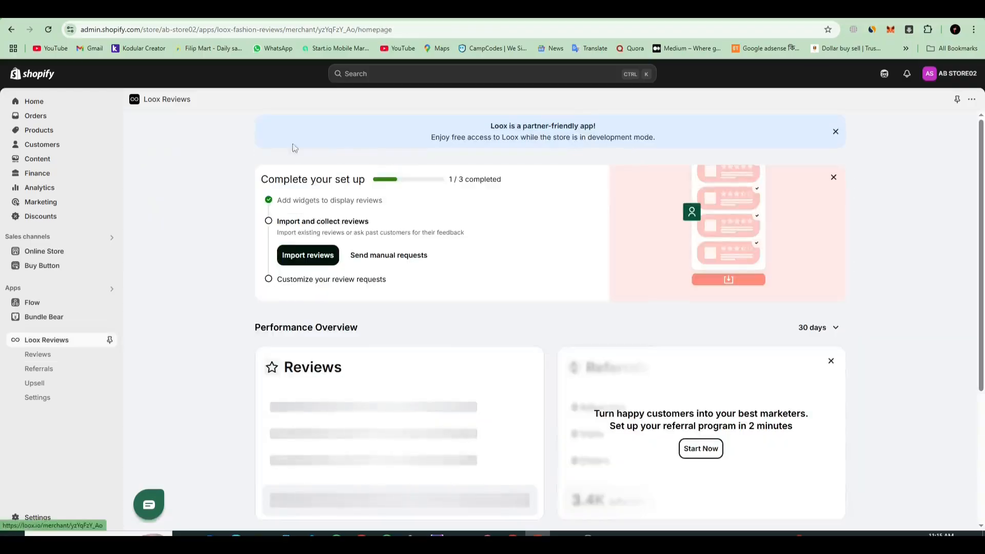
# Step: Start a manual review request and select the Blackview HERO 10 Foldable as its product
pyautogui.click(372, 261)
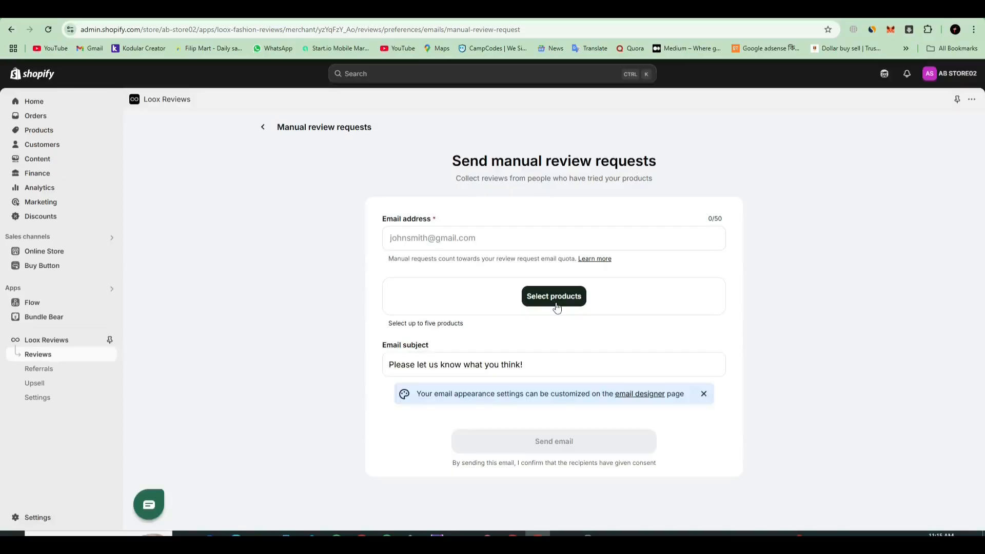
pyautogui.click(554, 300)
pyautogui.click(346, 217)
pyautogui.click(627, 444)
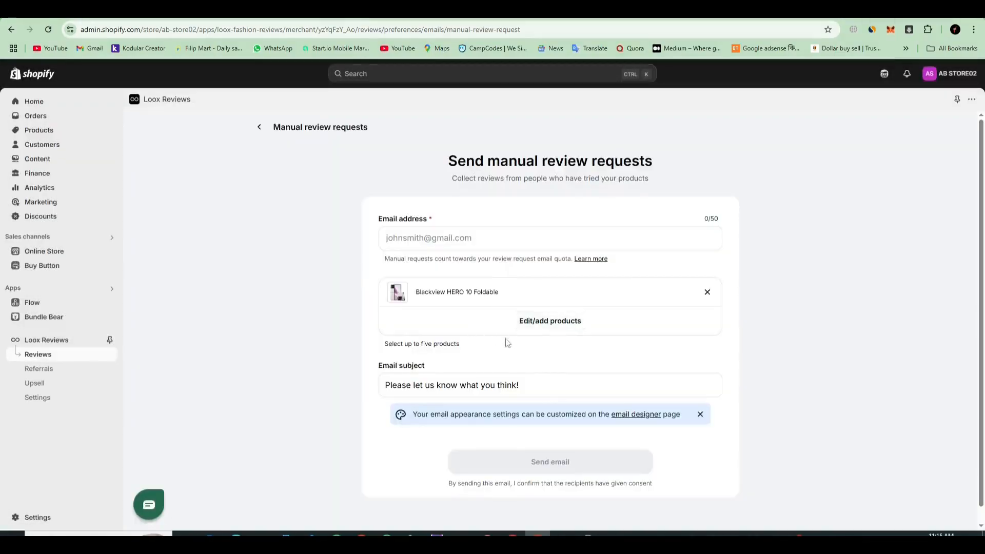
# Step: Enter the recipient's email address, send the review request with its default subject, and return to the Loox home page
pyautogui.click(467, 239)
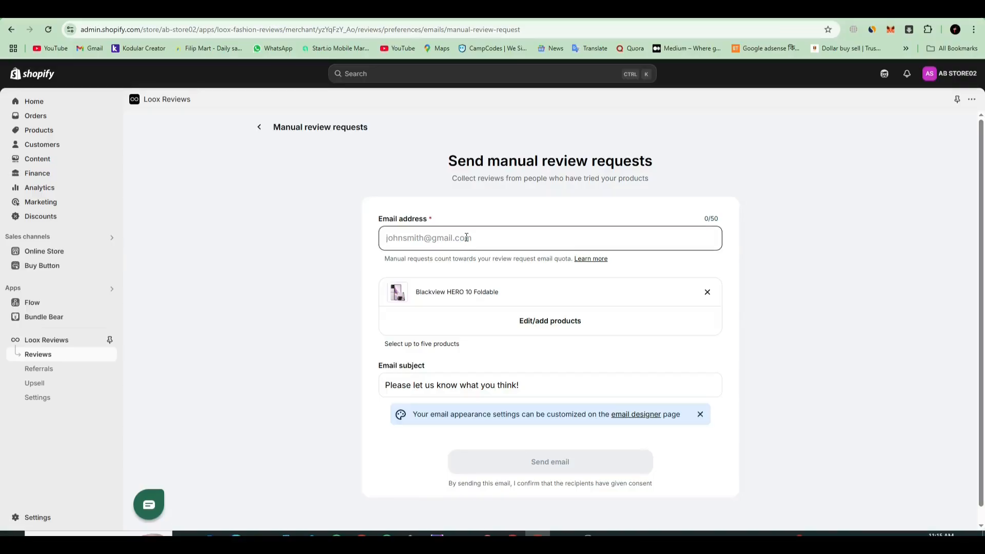
pyautogui.press('Return')
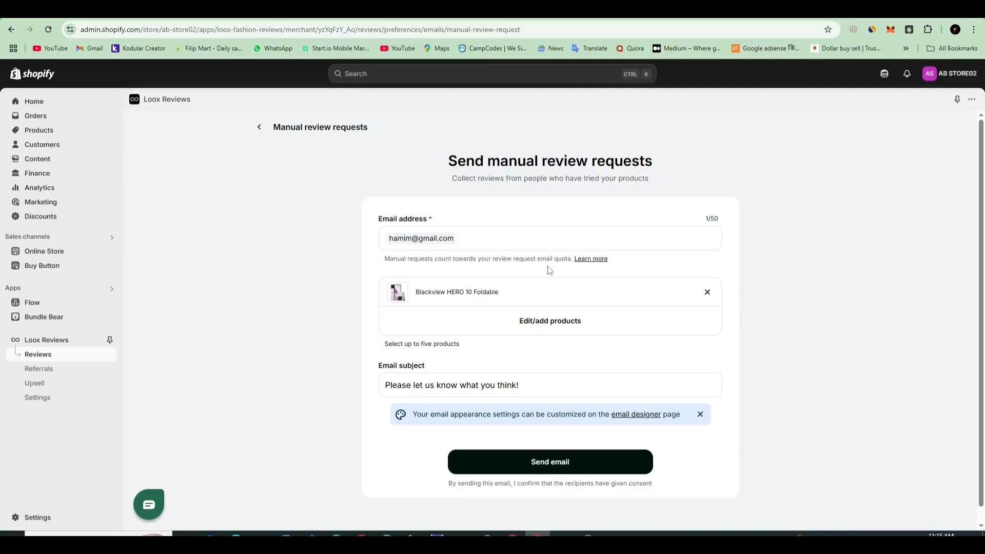
pyautogui.tripleClick(450, 386)
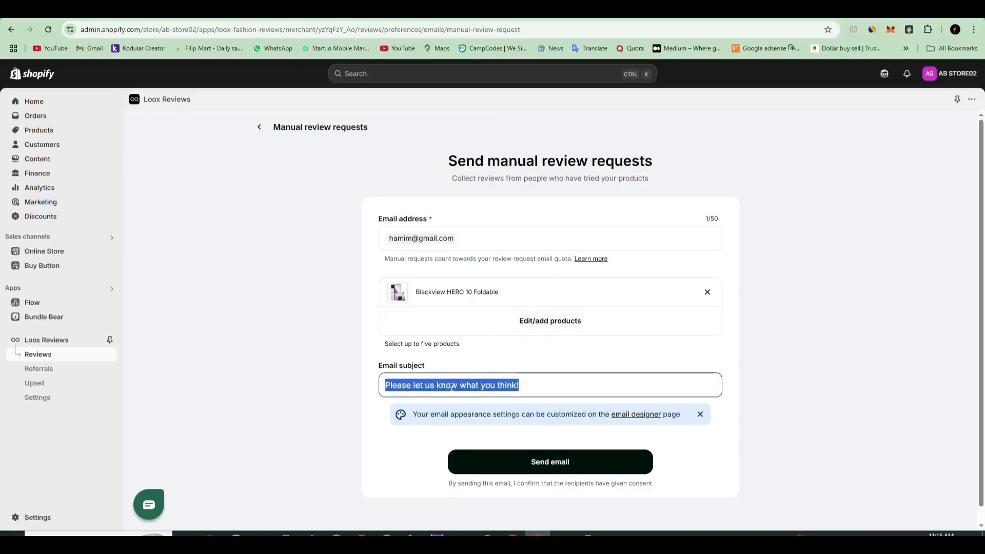
pyautogui.tripleClick(552, 389)
pyautogui.press('Return')
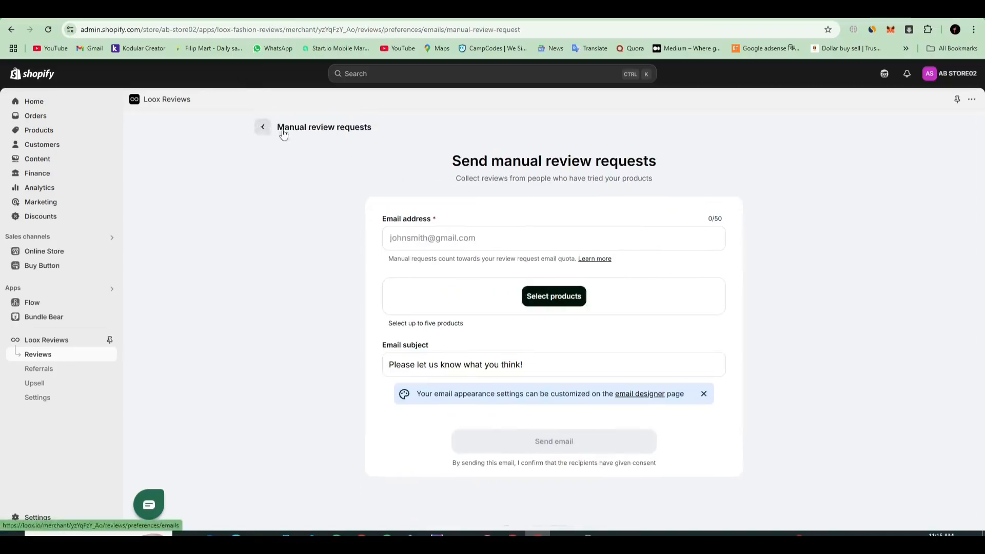
pyautogui.click(263, 127)
pyautogui.click(260, 126)
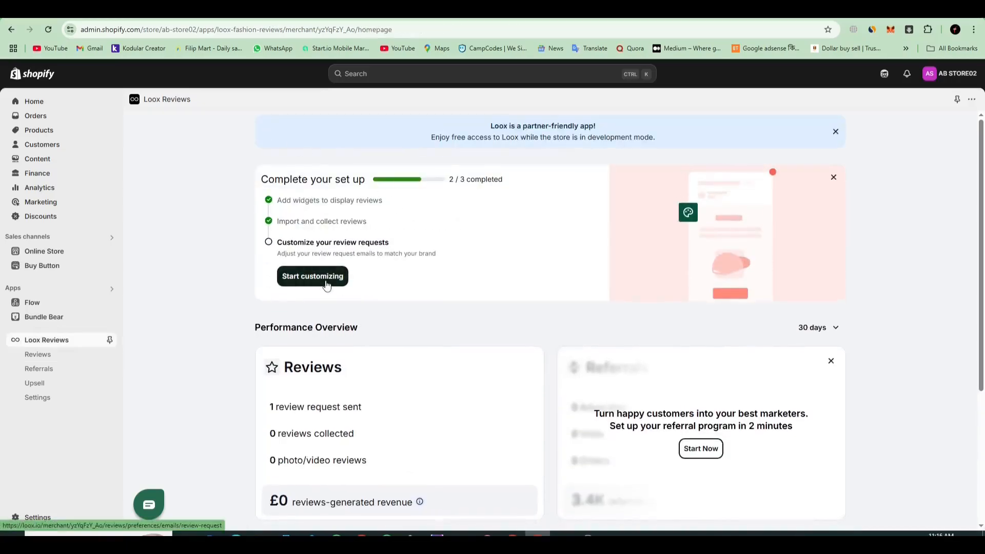
# Step: Open the review request email customization and examine its banner, subject line, body text and rating stars in the preview
pyautogui.click(323, 290)
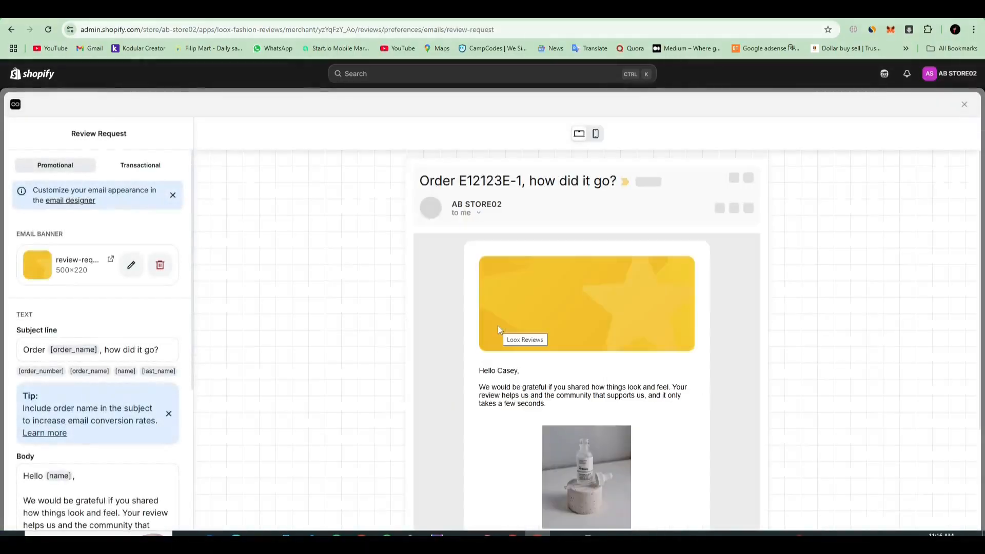
pyautogui.scroll(-3, 497, 329)
pyautogui.scroll(3, 472, 383)
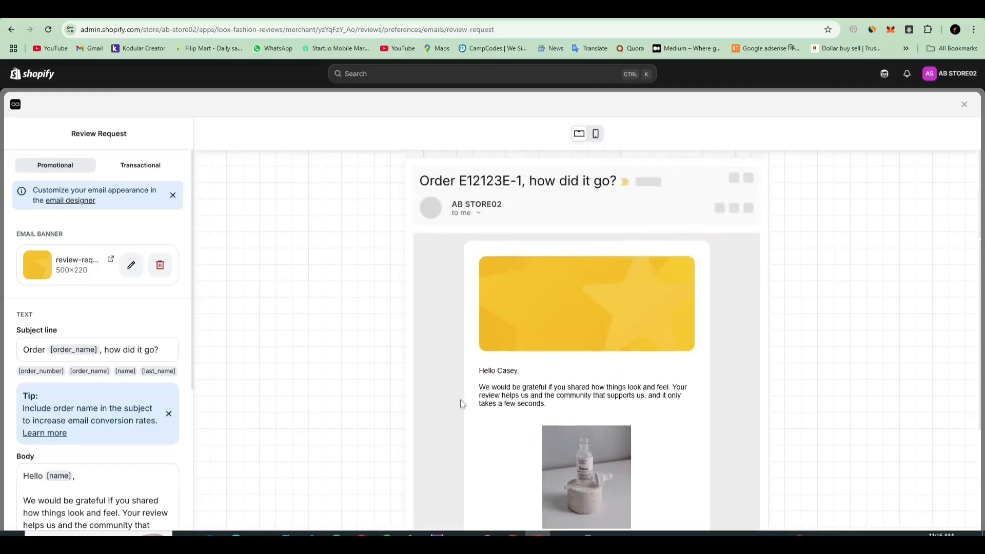
pyautogui.scroll(-2, 588, 352)
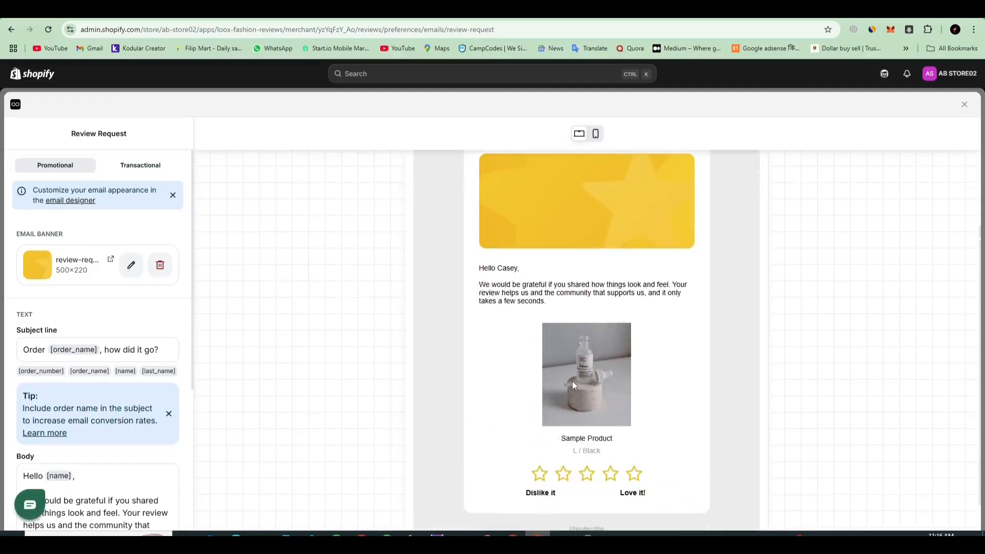
pyautogui.scroll(-4, 130, 275)
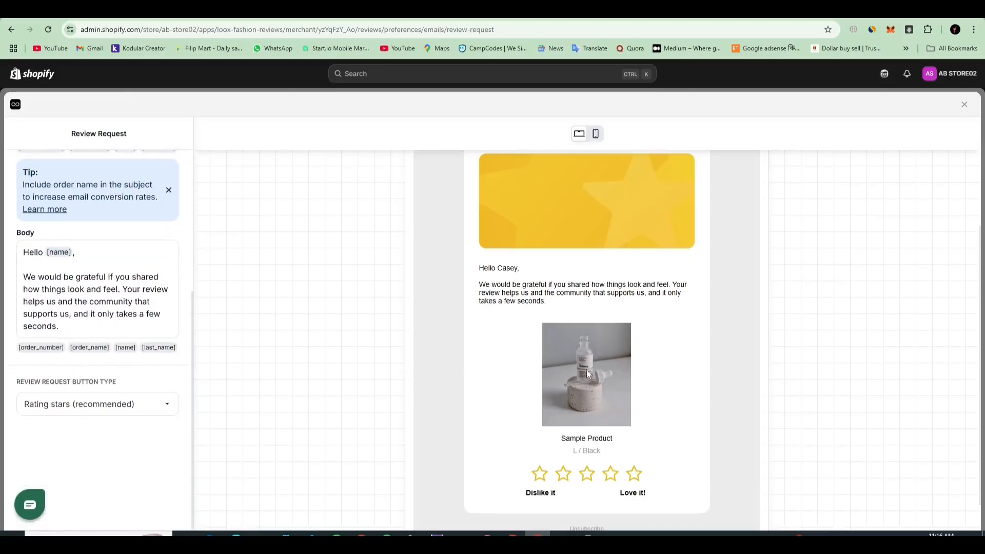
pyautogui.scroll(2, 676, 395)
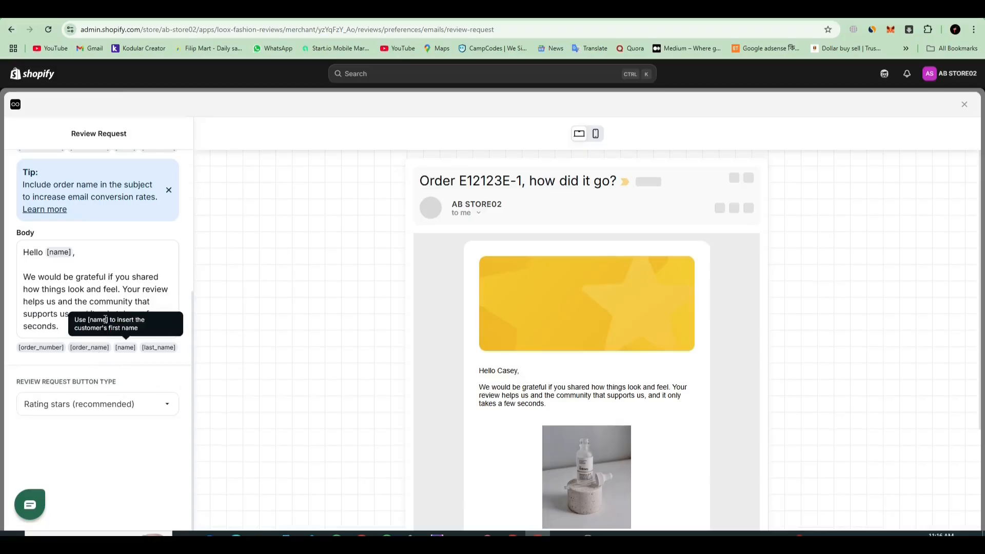
pyautogui.tripleClick(77, 278)
pyautogui.scroll(-2, 604, 386)
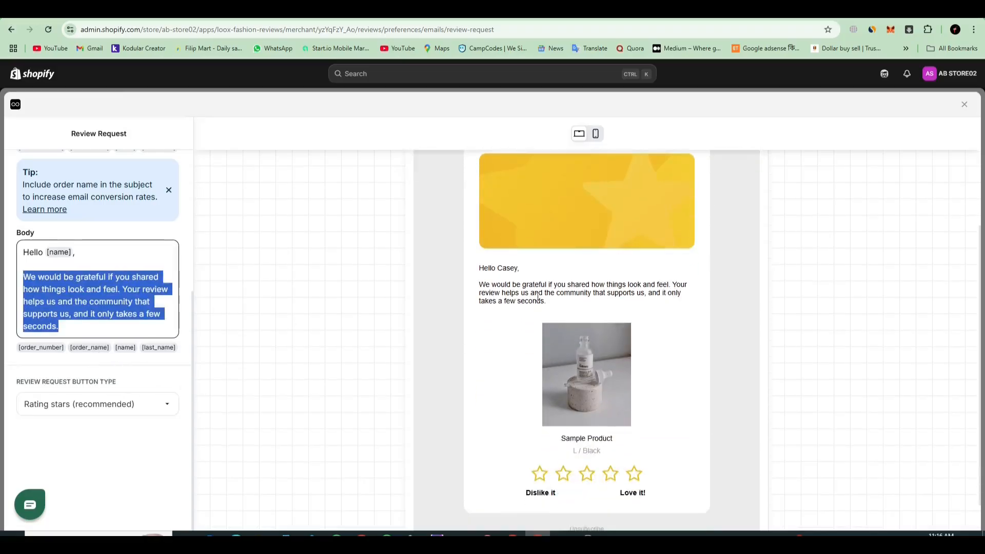
pyautogui.tripleClick(538, 299)
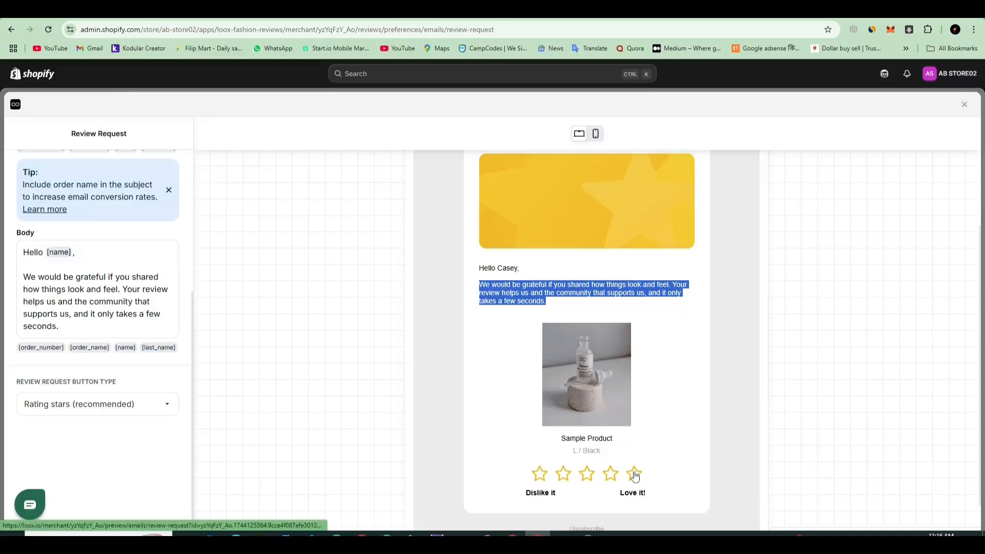
pyautogui.scroll(2, 634, 476)
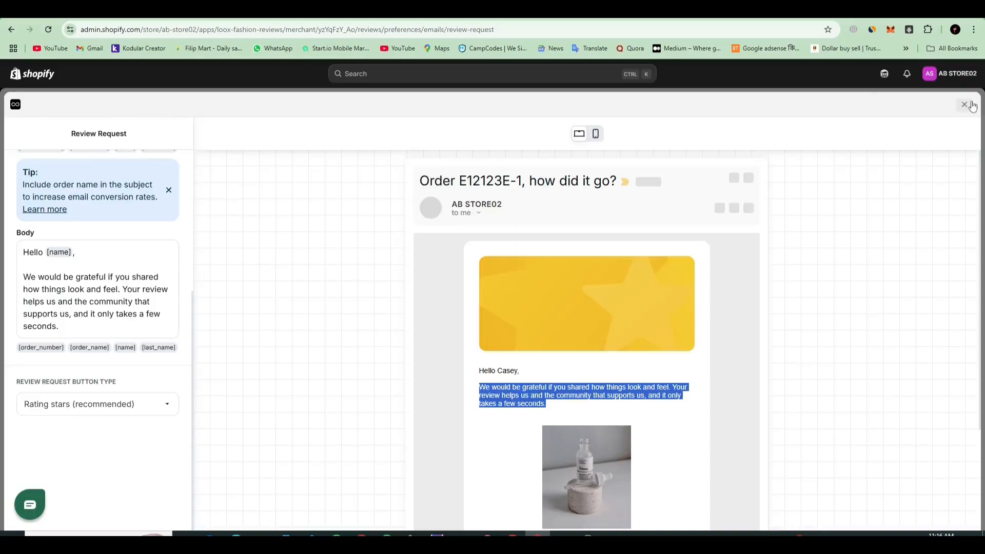
# Step: Close the review request editor and return to the Loox home page to view the performance overview
pyautogui.click(964, 104)
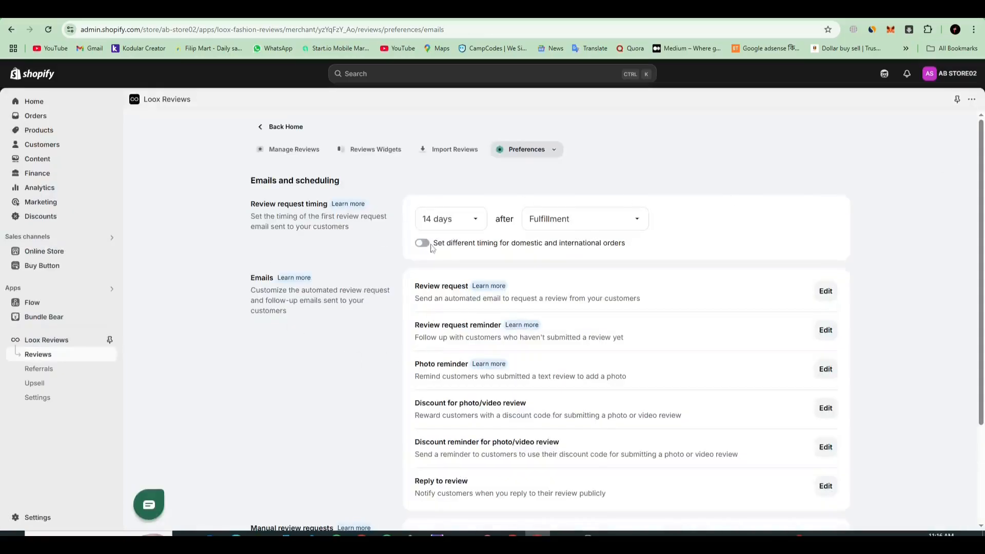
pyautogui.click(267, 133)
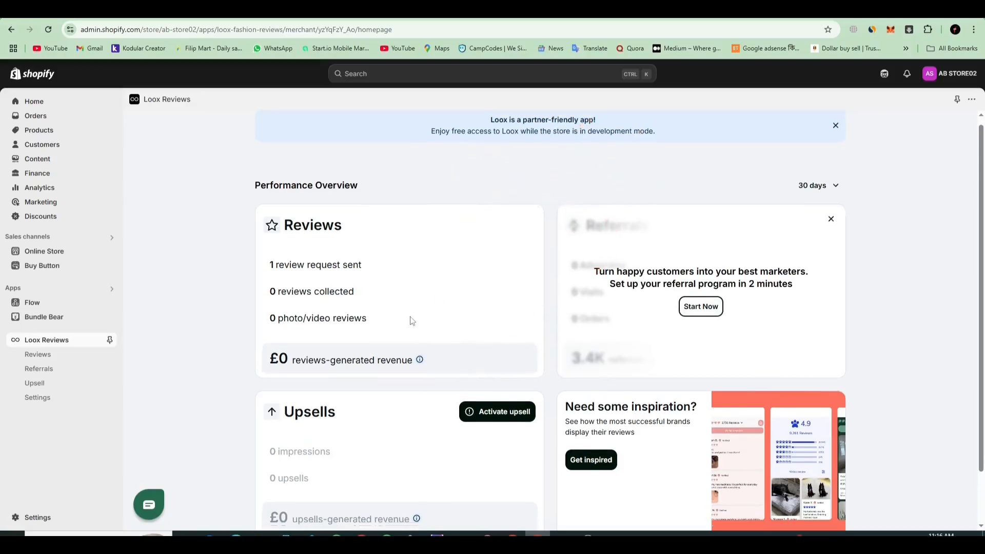
pyautogui.scroll(-2, 408, 321)
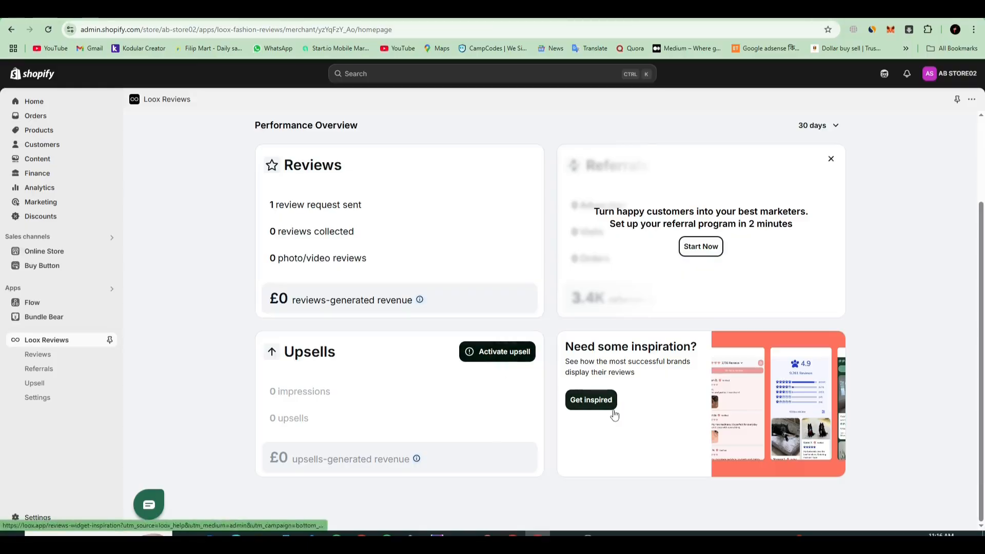
# Step: Start a review import from AliExpress in the Loox reviews area and add the Import to Loox bookmarklet to the bookmarks bar
pyautogui.scroll(3, 625, 402)
pyautogui.click(41, 354)
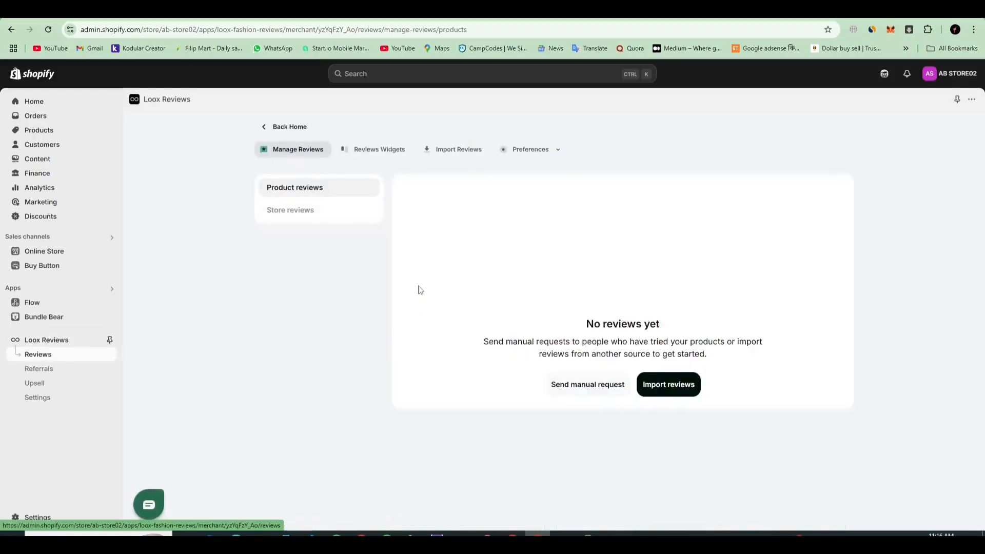
pyautogui.click(671, 389)
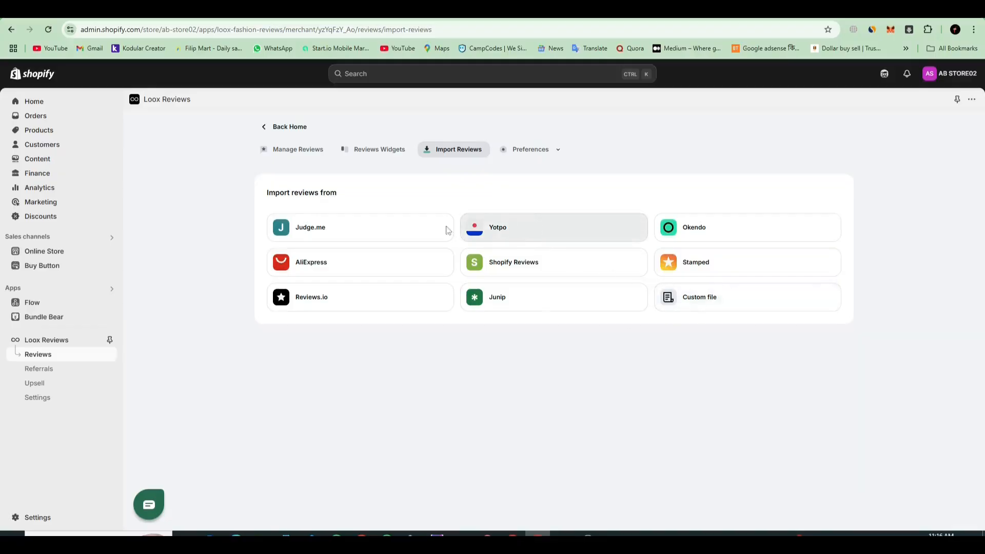
pyautogui.click(359, 270)
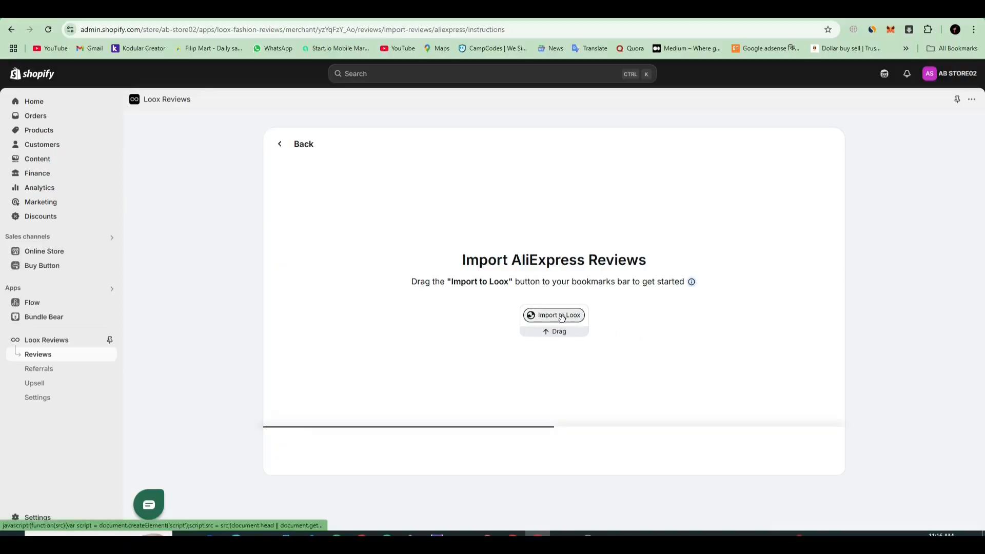
pyautogui.moveTo(561, 318); pyautogui.dragTo(307, 51)
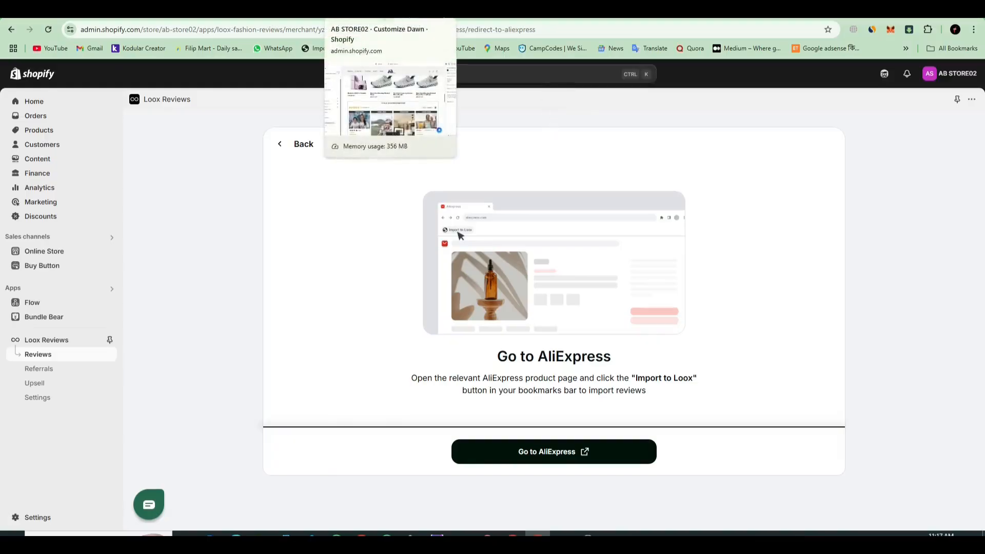
# Step: Open AliExpress in a new tab from the import instructions and switch to that tab
pyautogui.rightClick(575, 453)
pyautogui.click(633, 339)
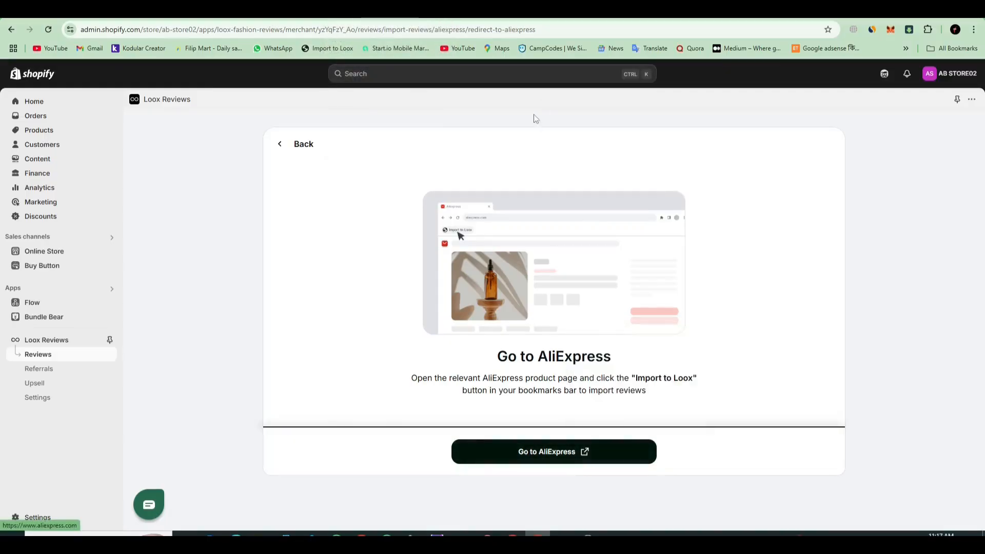
pyautogui.click(560, 10)
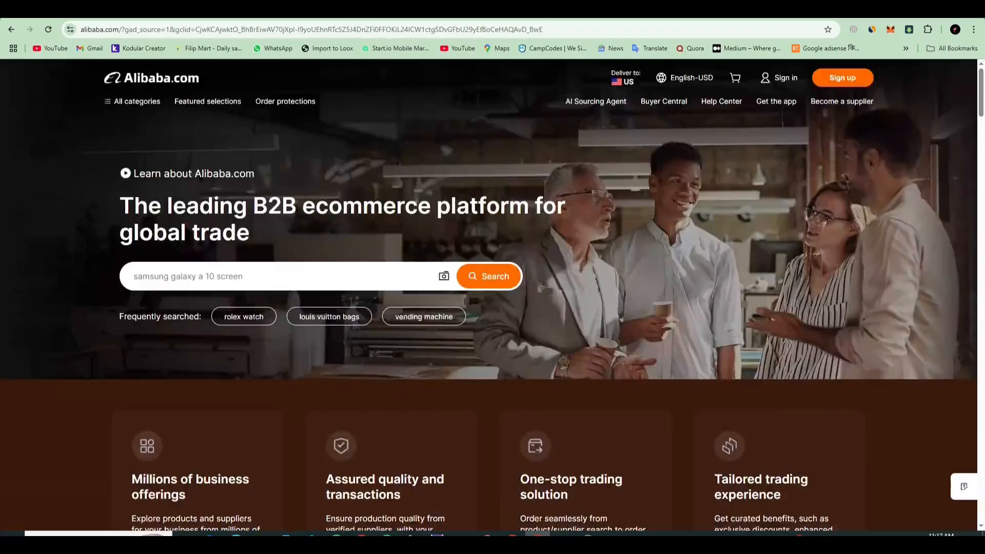
pyautogui.click(594, 10)
pyautogui.click(427, 11)
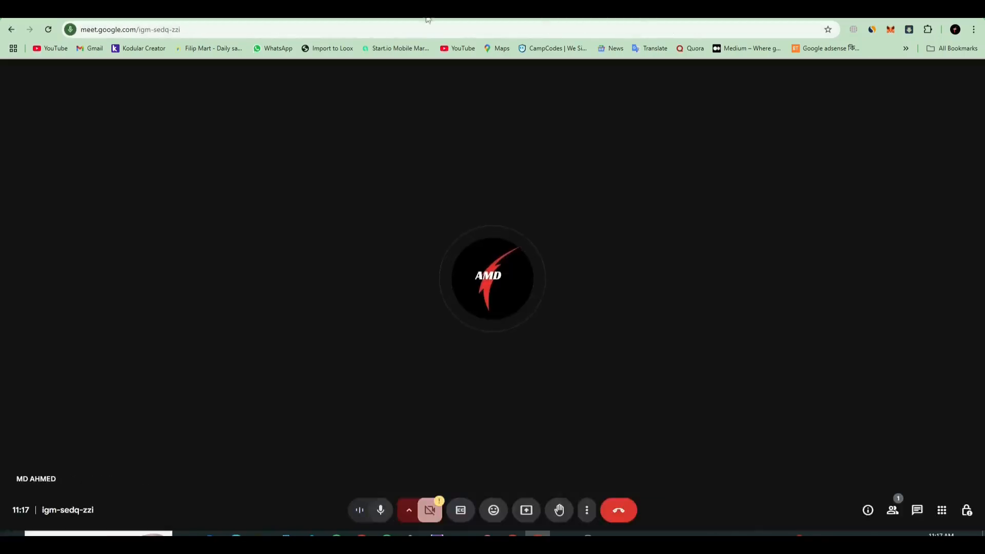
pyautogui.click(554, 10)
pyautogui.click(141, 122)
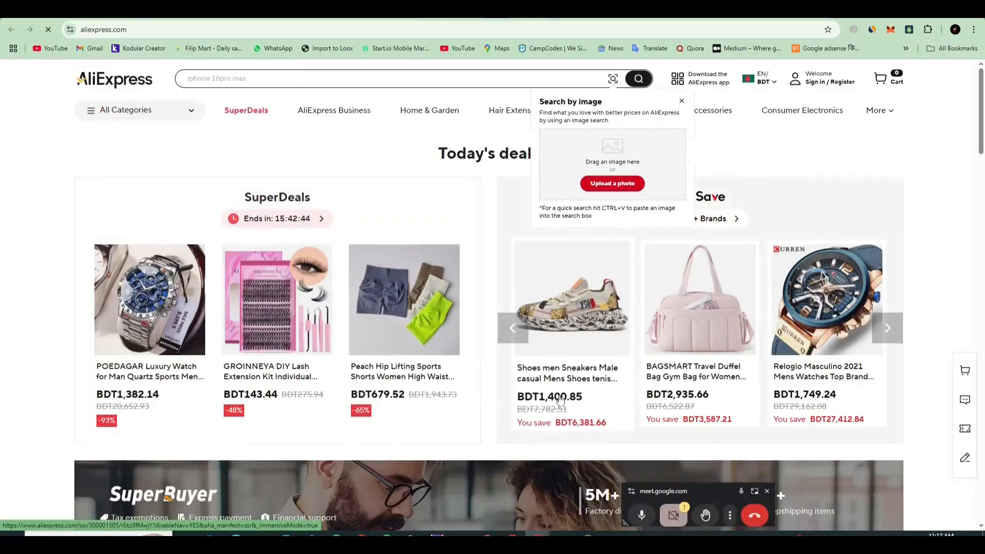
# Step: Search AliExpress for mobile phone, allowing the site's notifications, and open the Xiaomi Redmi 9A Global Rom smartphone's product page
pyautogui.scroll(-3, 518, 390)
pyautogui.scroll(-2, 518, 390)
pyautogui.click(347, 85)
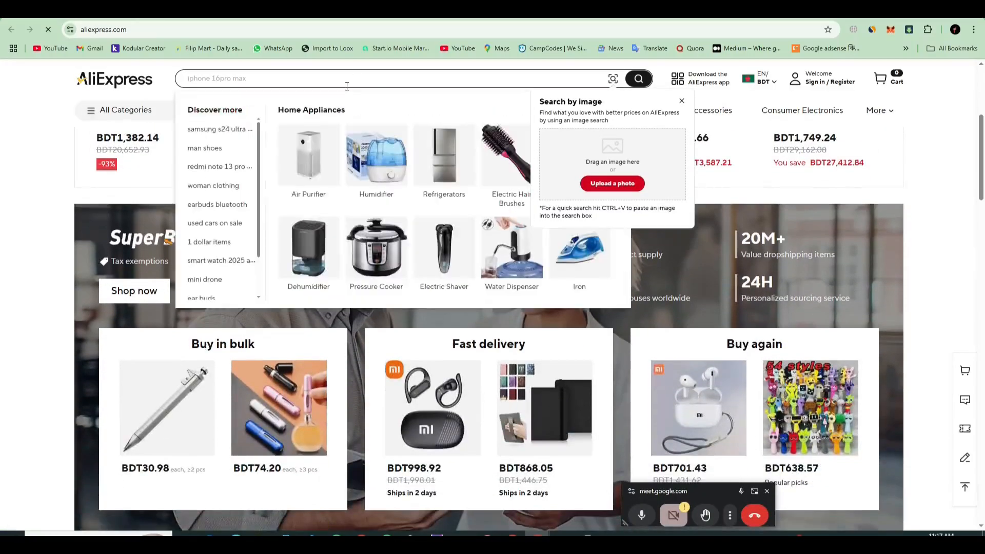
pyautogui.write('mo')
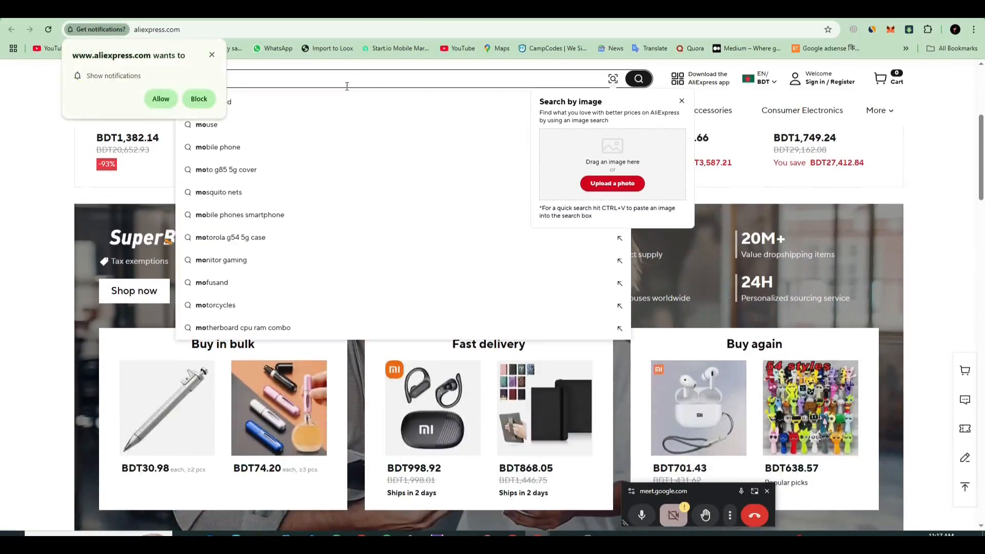
pyautogui.click(161, 99)
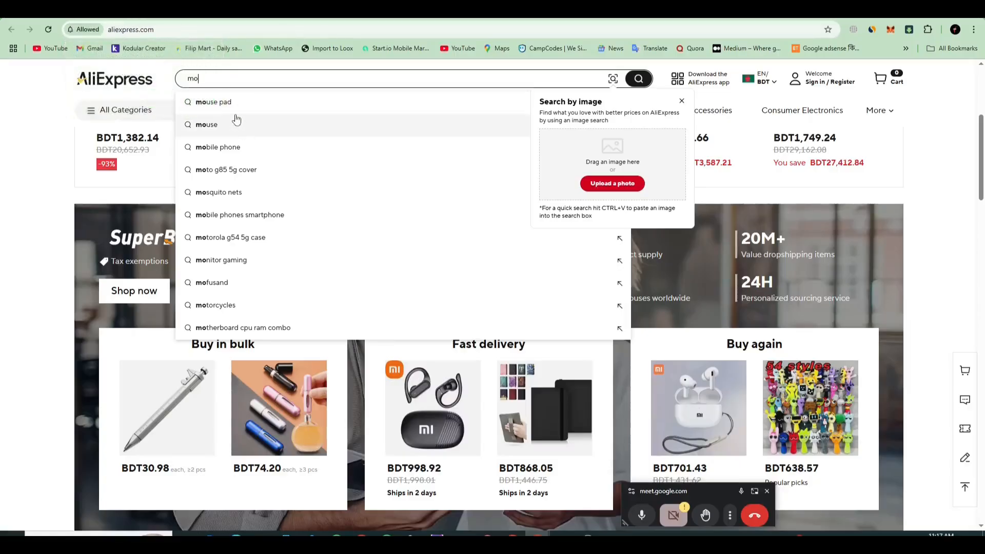
pyautogui.click(359, 156)
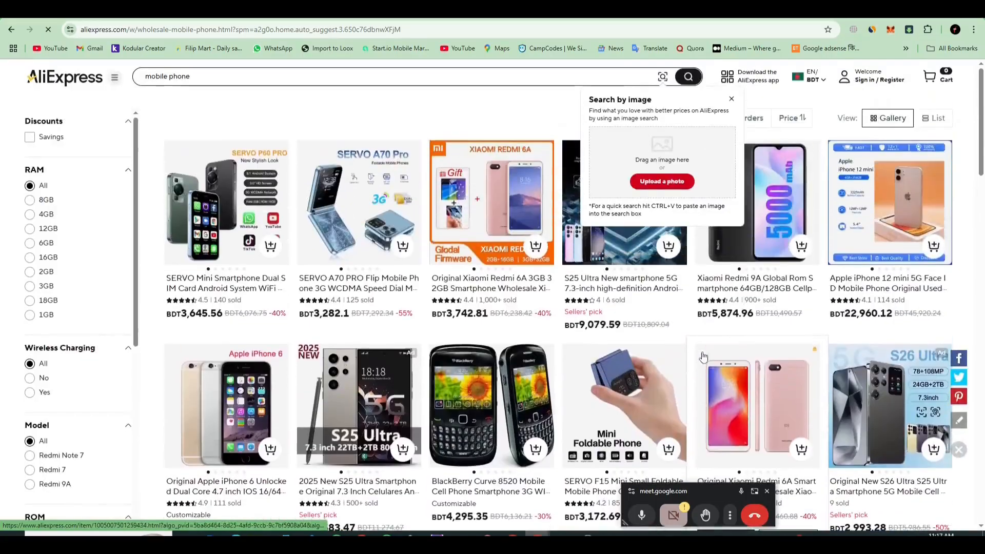
pyautogui.click(771, 300)
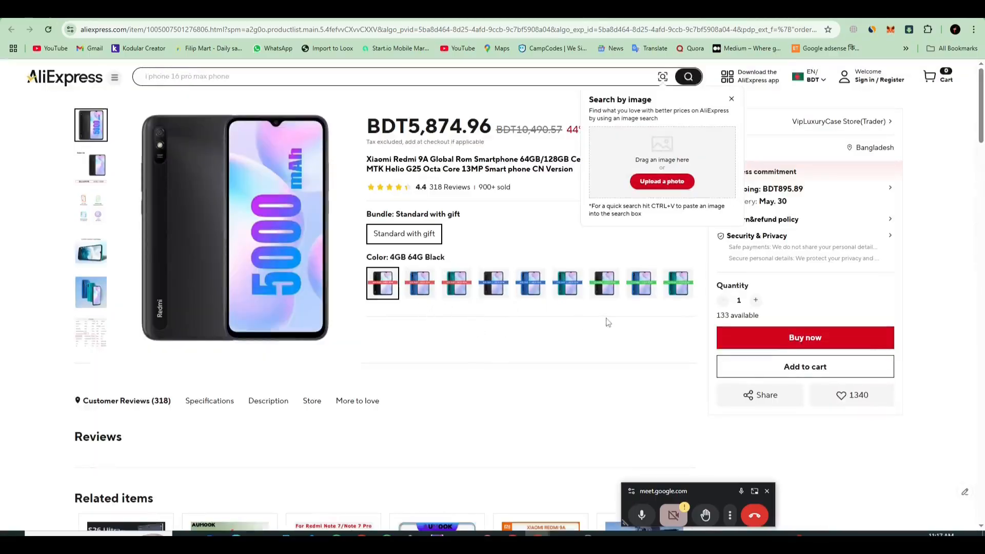
# Step: Examine the phone's customer reviews, including the full review list, and close the list
pyautogui.scroll(-3, 472, 326)
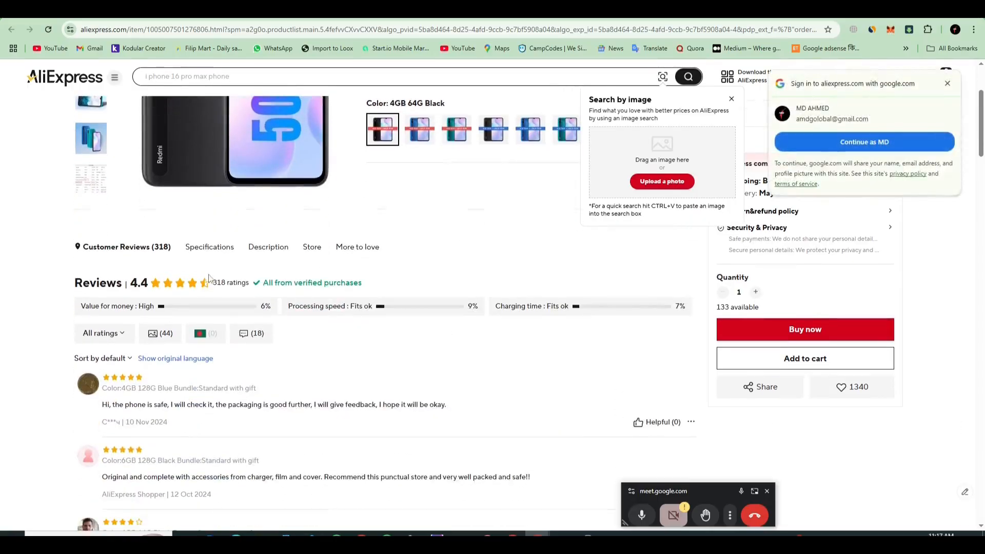
pyautogui.scroll(-2, 115, 257)
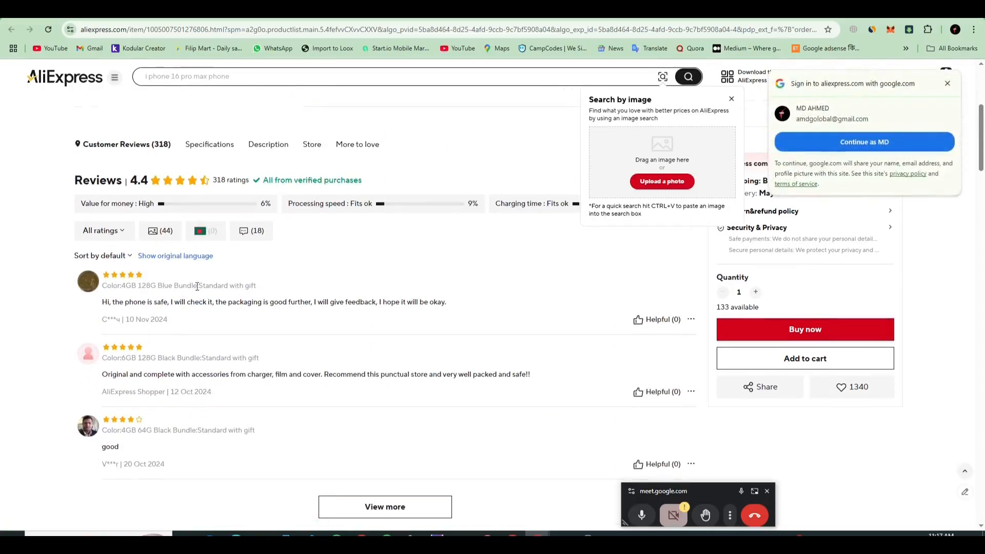
pyautogui.scroll(-3, 275, 302)
pyautogui.click(379, 405)
pyautogui.scroll(-4, 437, 344)
pyautogui.scroll(-10, 435, 345)
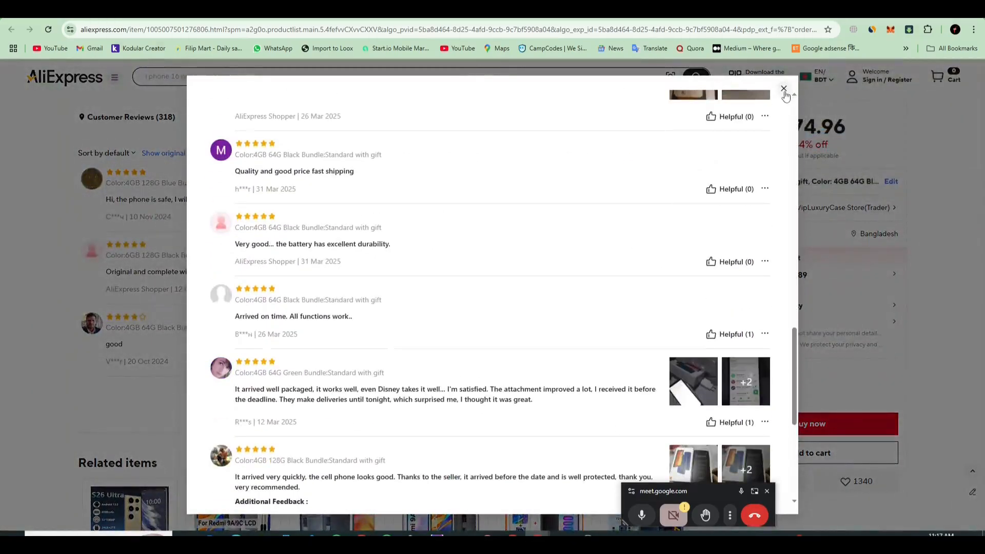
pyautogui.click(783, 89)
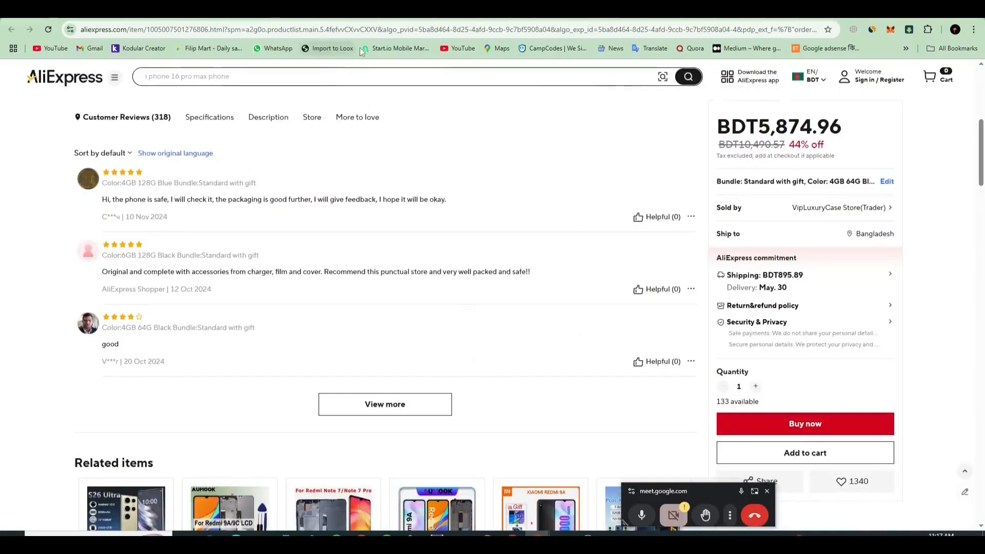
pyautogui.press('Print')
pyautogui.moveTo(294, 31)
pyautogui.mouseDown()
pyautogui.moveTo(365, 65)
pyautogui.moveTo(326, 58)
pyautogui.moveTo(347, 57)
pyautogui.mouseUp()
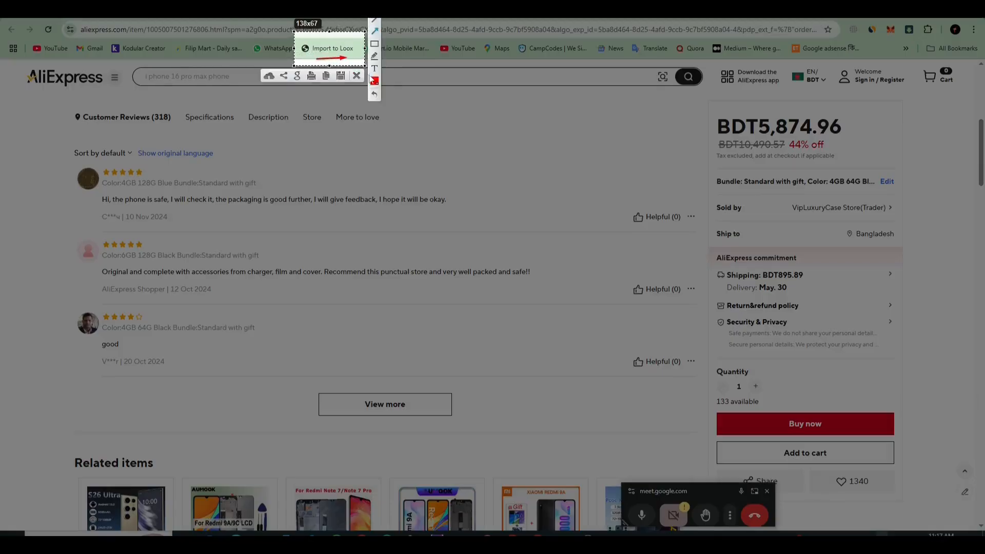
pyautogui.moveTo(435, 104); pyautogui.dragTo(446, 105)
pyautogui.click(356, 76)
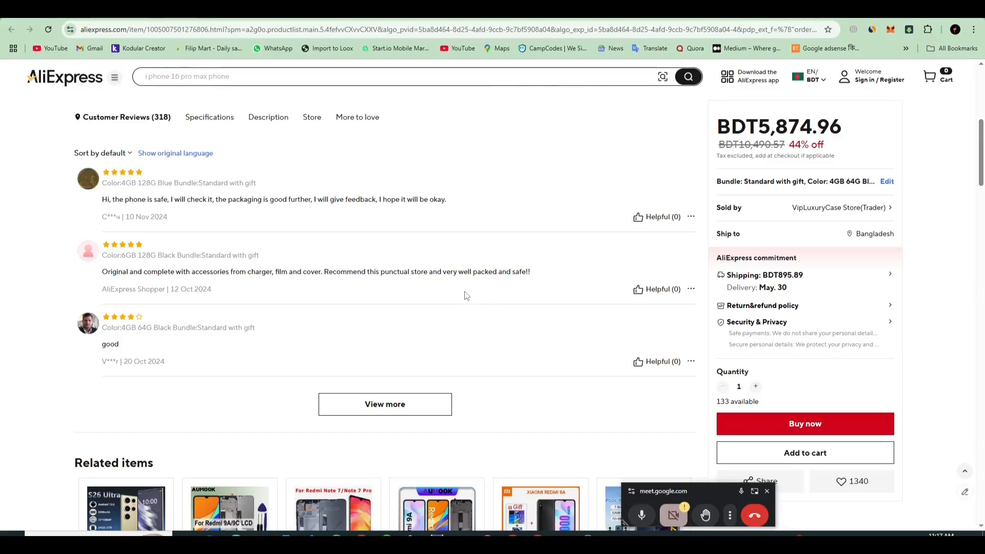
# Step: Launch the Import to Loox bookmarklet on the Xiaomi Redmi 9A product page
pyautogui.scroll(4, 466, 295)
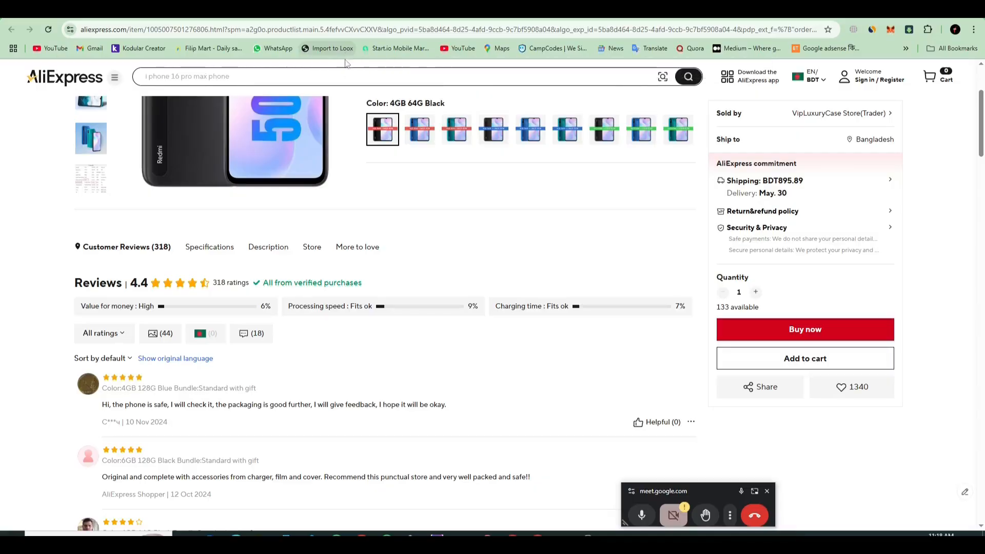
pyautogui.scroll(-3, 398, 295)
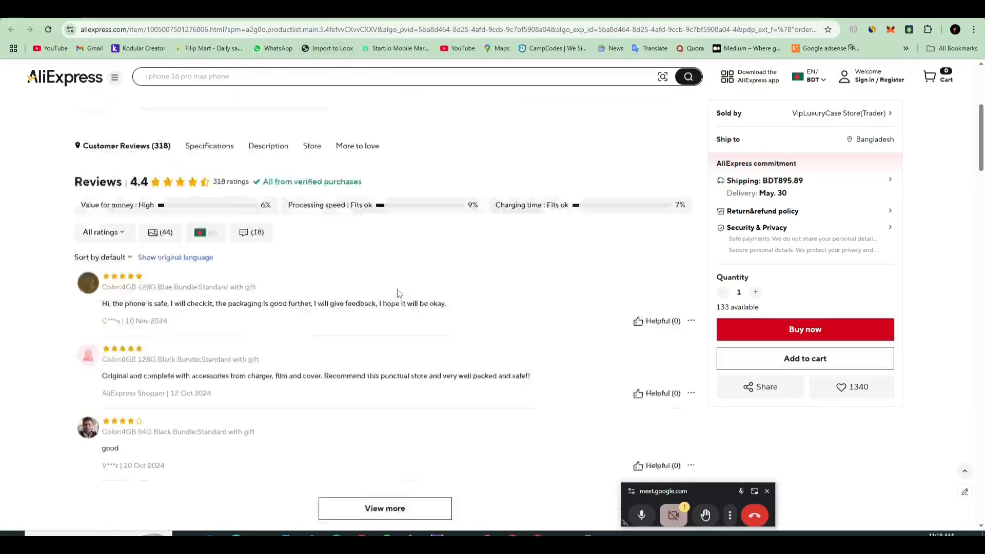
pyautogui.scroll(3, 411, 279)
pyautogui.click(328, 48)
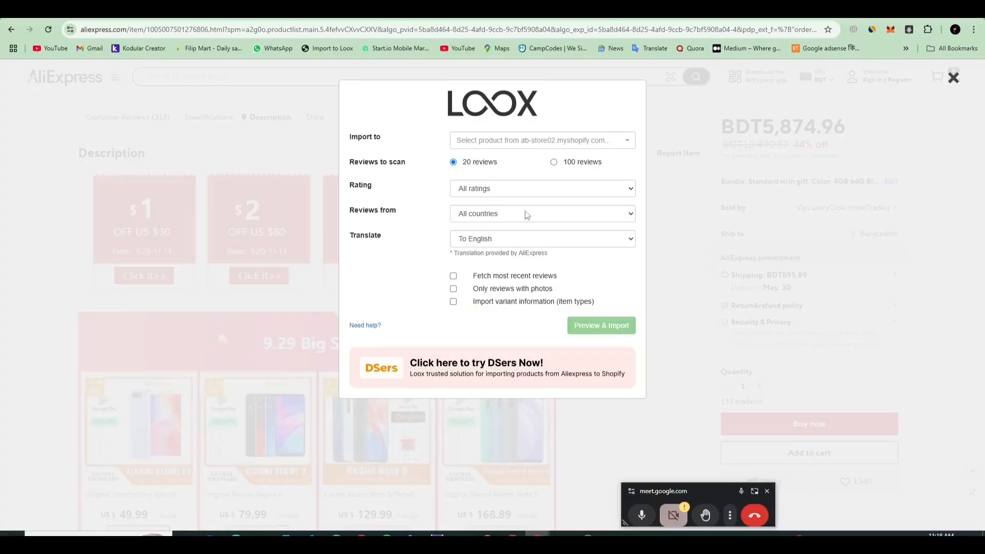
# Step: Examine the rating, country and translation choices in the import form, keeping All ratings, All countries and To English
pyautogui.click(515, 194)
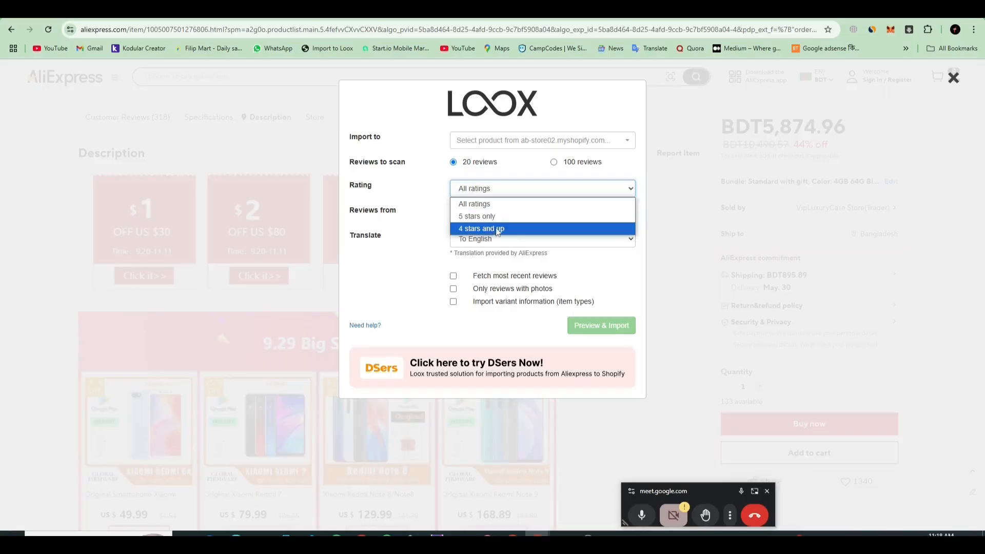
pyautogui.click(502, 206)
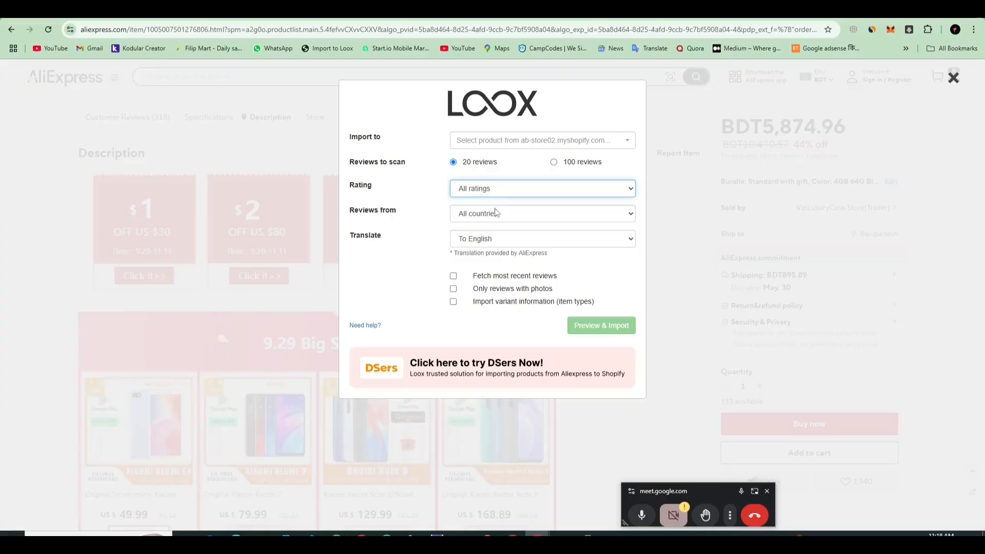
pyautogui.click(505, 217)
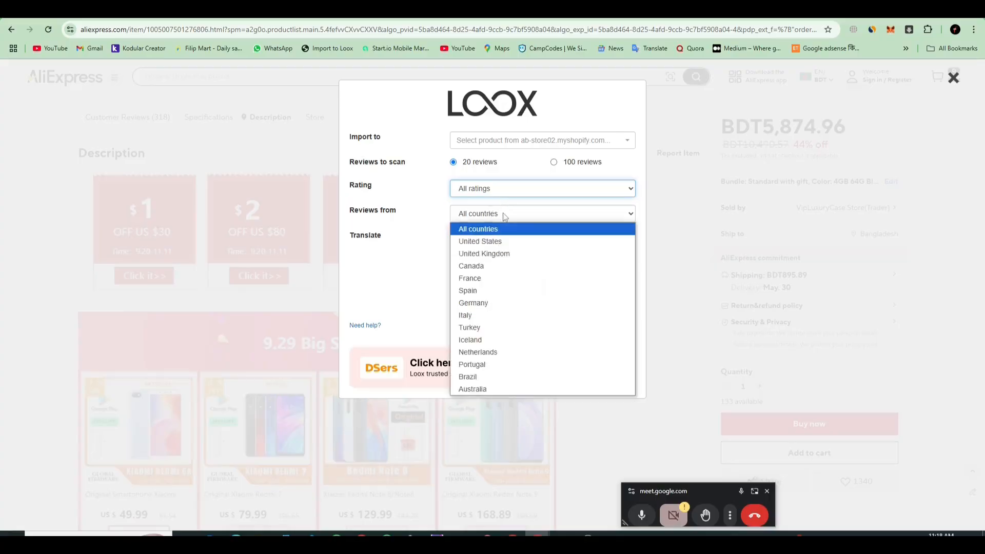
pyautogui.click(505, 217)
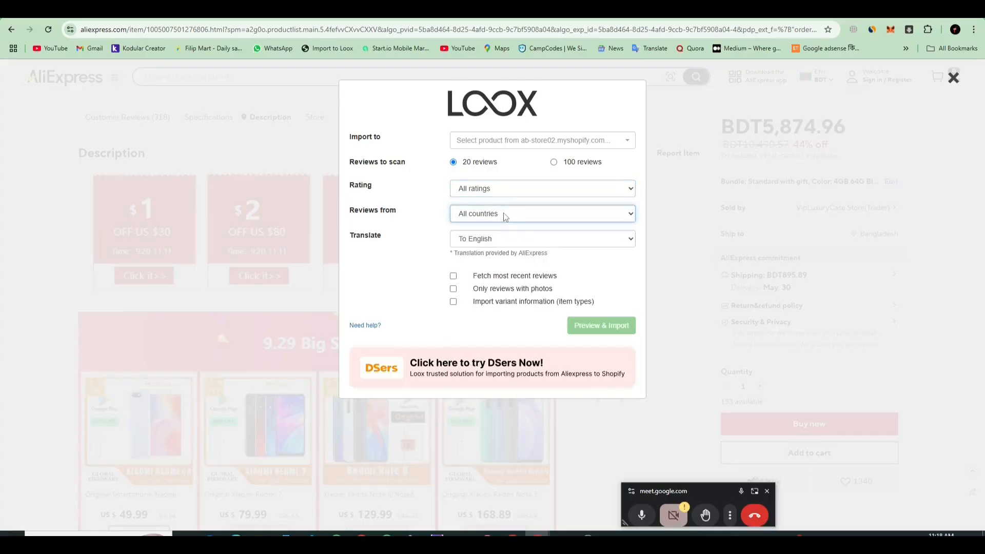
pyautogui.click(515, 240)
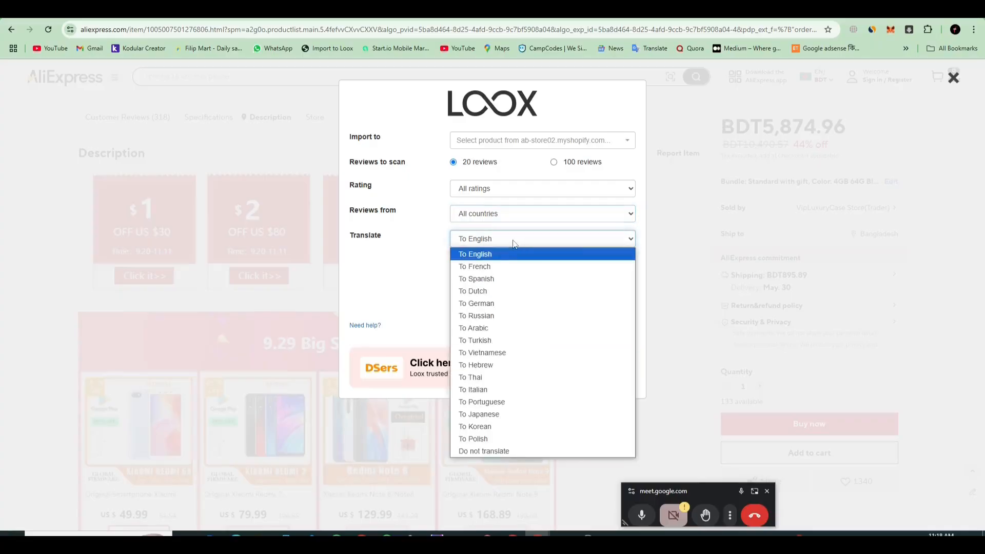
pyautogui.click(513, 241)
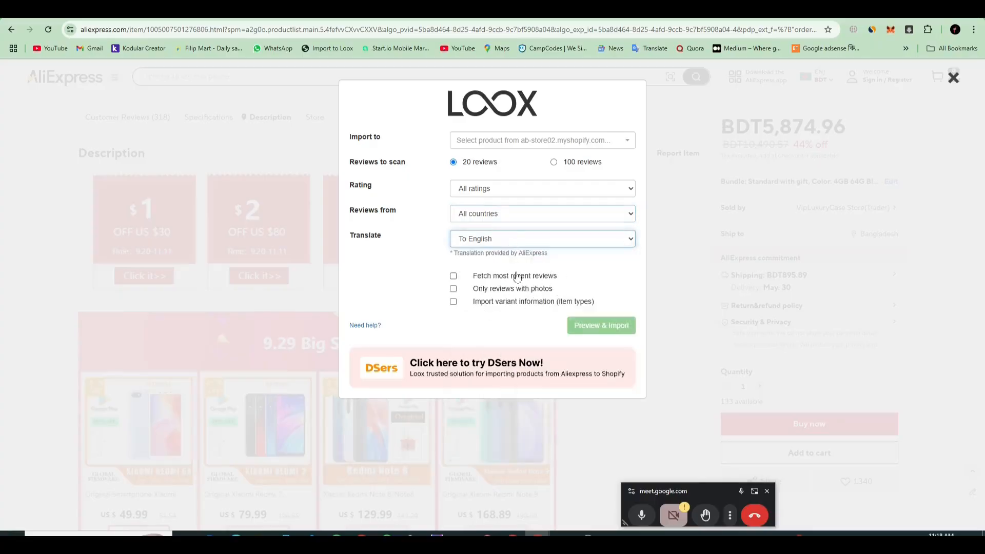
# Step: Try the photos-only and 5 stars only filters, and return the rating filter to All ratings
pyautogui.click(617, 291)
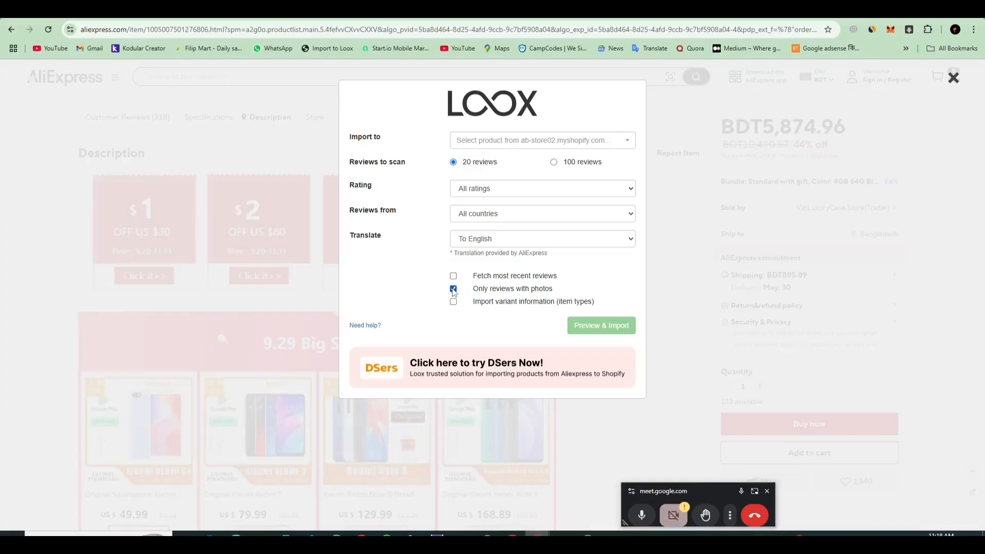
pyautogui.click(474, 221)
pyautogui.click(476, 218)
pyautogui.click(481, 189)
pyautogui.click(480, 212)
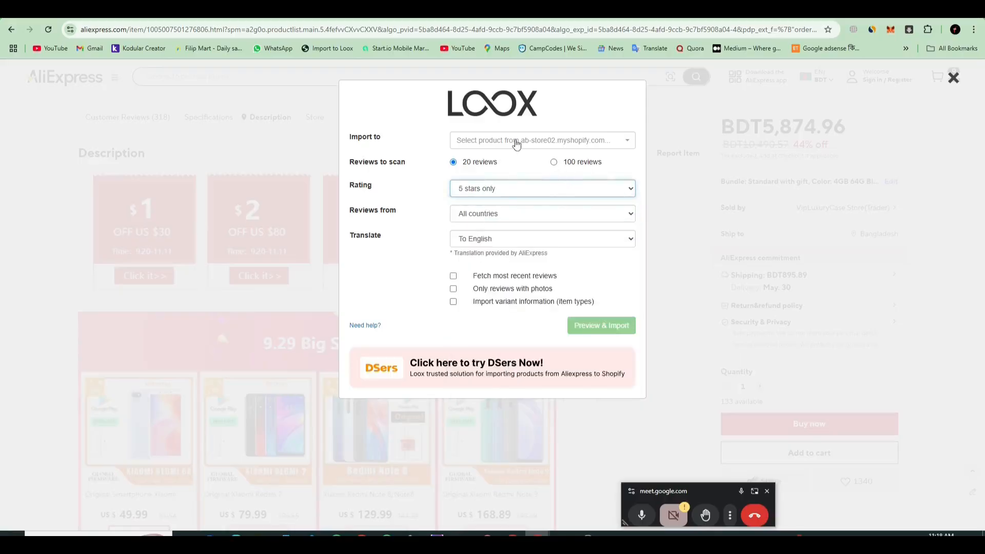
pyautogui.click(498, 193)
pyautogui.click(494, 203)
# Step: Choose Blackview HERO 10 Foldable as the import target, preview the scanned reviews and import the first one with its text
pyautogui.click(510, 146)
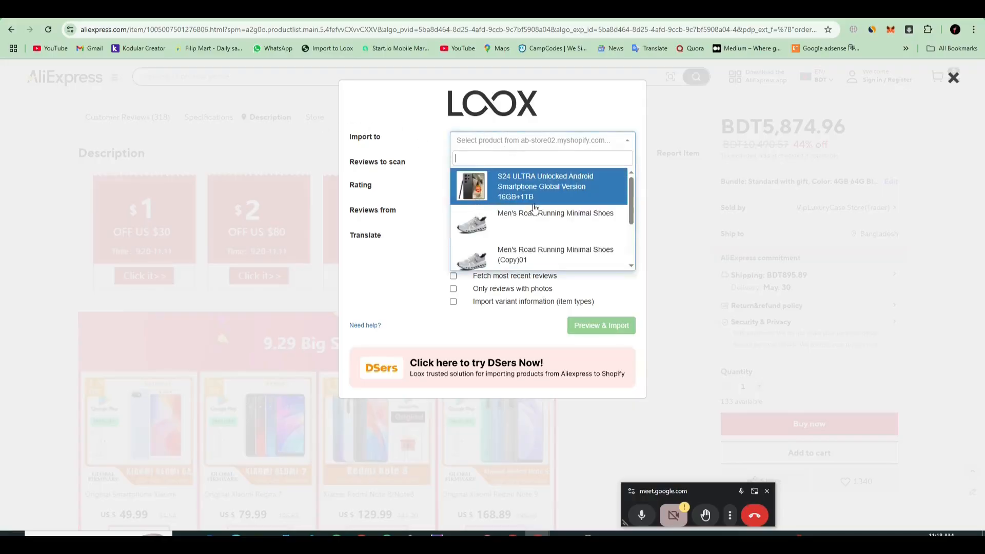
pyautogui.scroll(-3, 535, 209)
pyautogui.scroll(3, 533, 246)
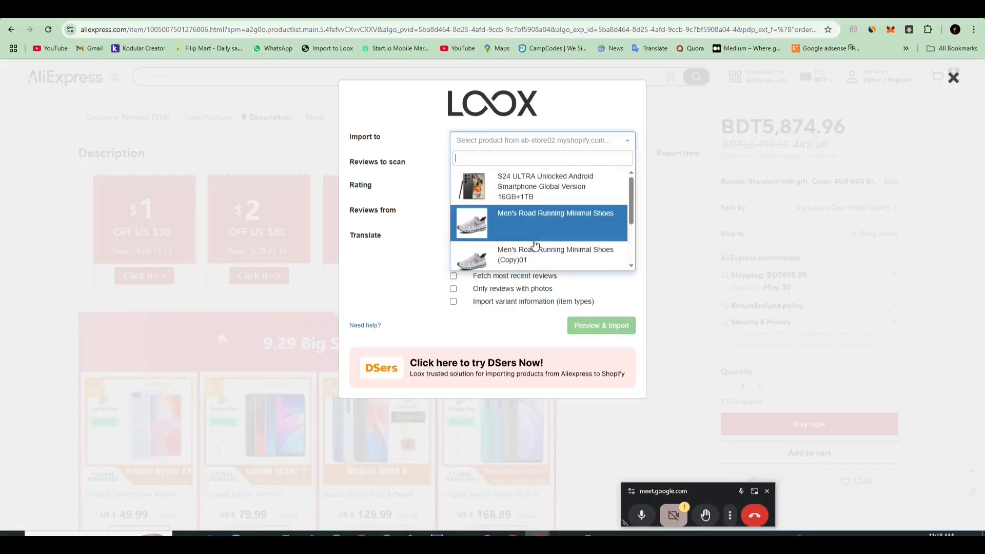
pyautogui.scroll(-2, 534, 245)
pyautogui.click(534, 245)
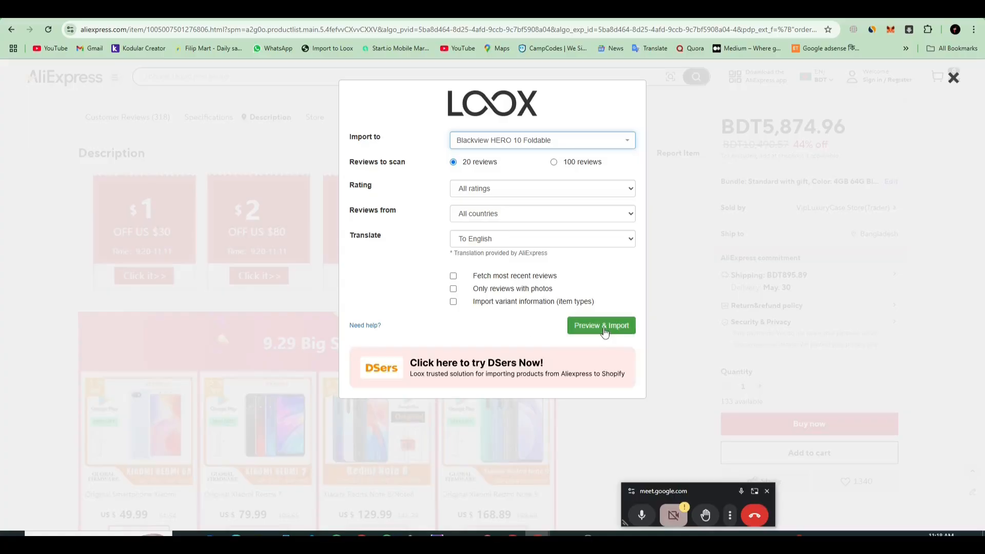
pyautogui.click(604, 331)
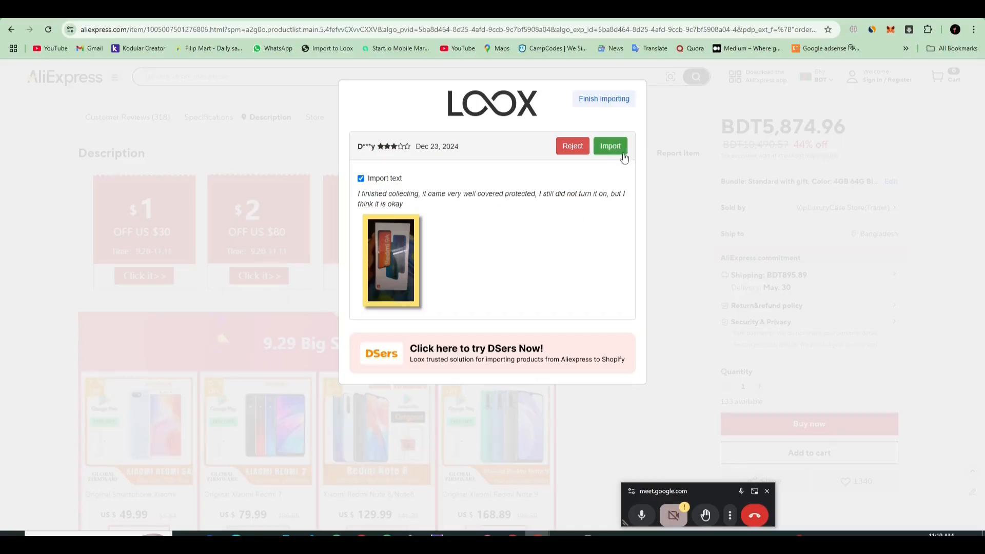
pyautogui.click(617, 150)
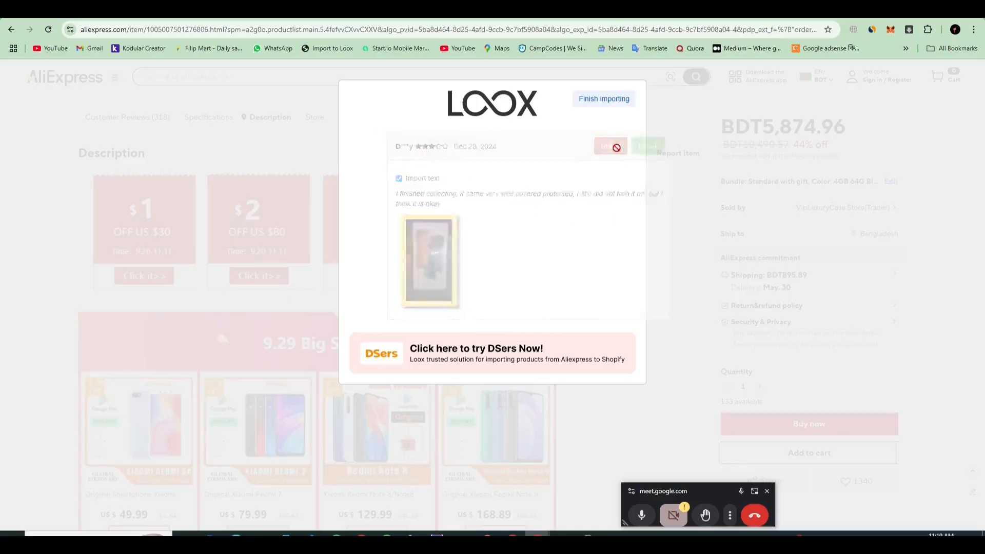
# Step: Import the remaining previewed AliExpress reviews with their text and close the completed Loox import
pyautogui.click(618, 149)
pyautogui.click(610, 146)
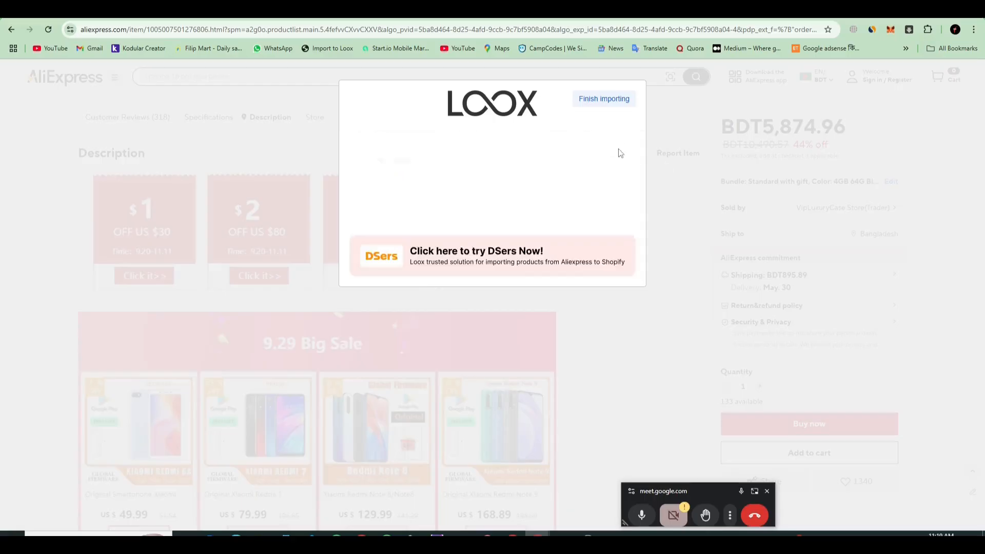
pyautogui.click(618, 147)
pyautogui.click(618, 148)
pyautogui.click(618, 148)
pyautogui.click(618, 148)
pyautogui.click(618, 149)
pyautogui.click(619, 150)
pyautogui.click(619, 150)
pyautogui.click(620, 149)
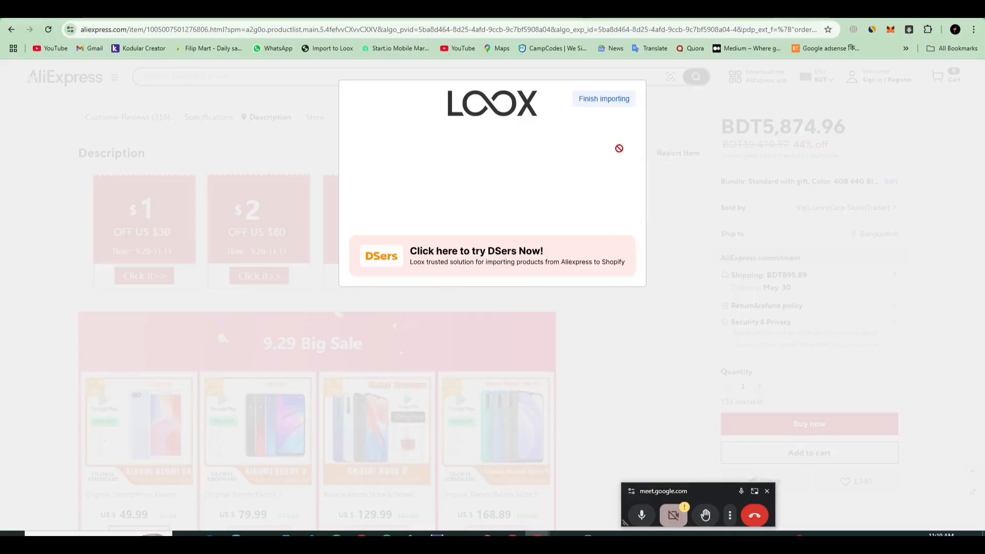
pyautogui.click(619, 149)
pyautogui.click(620, 148)
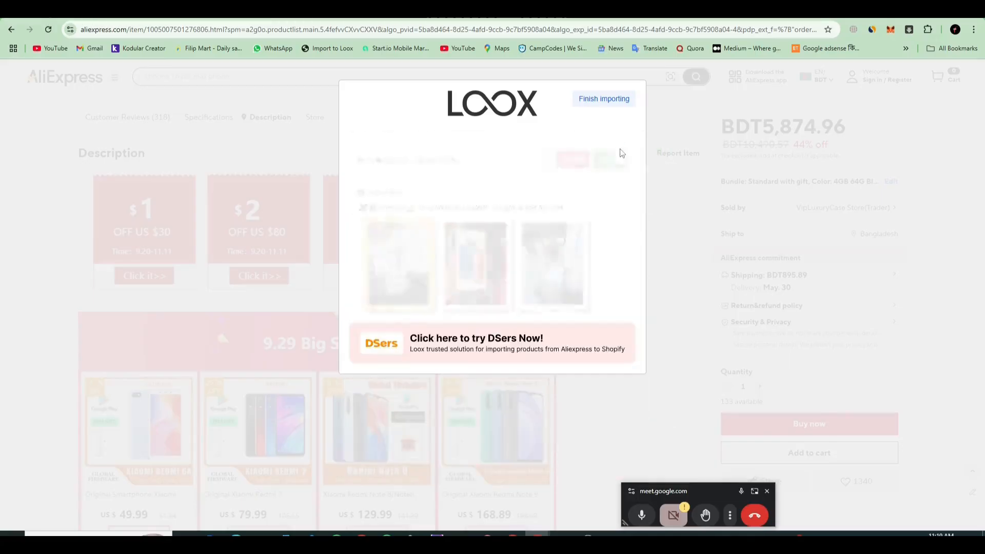
pyautogui.click(619, 148)
pyautogui.click(619, 148)
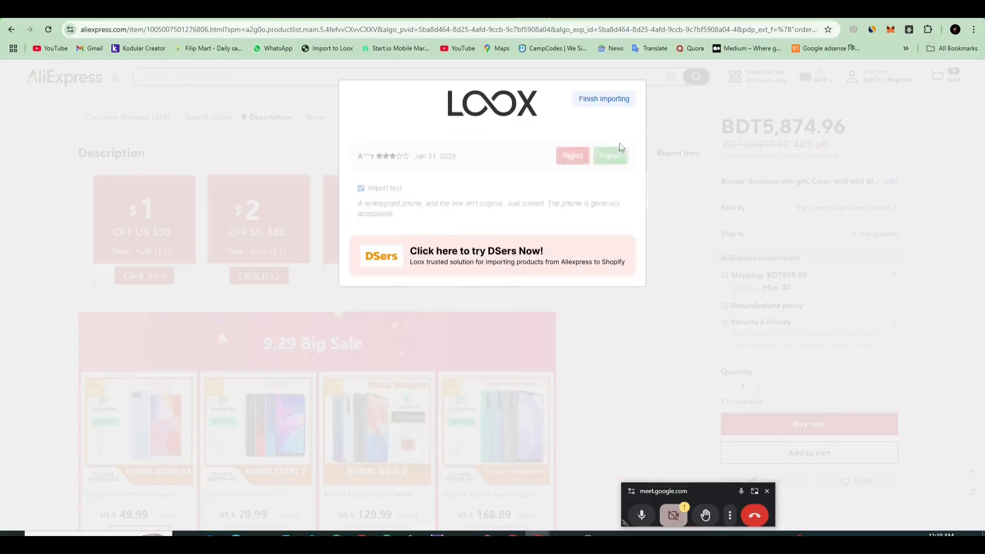
pyautogui.click(619, 144)
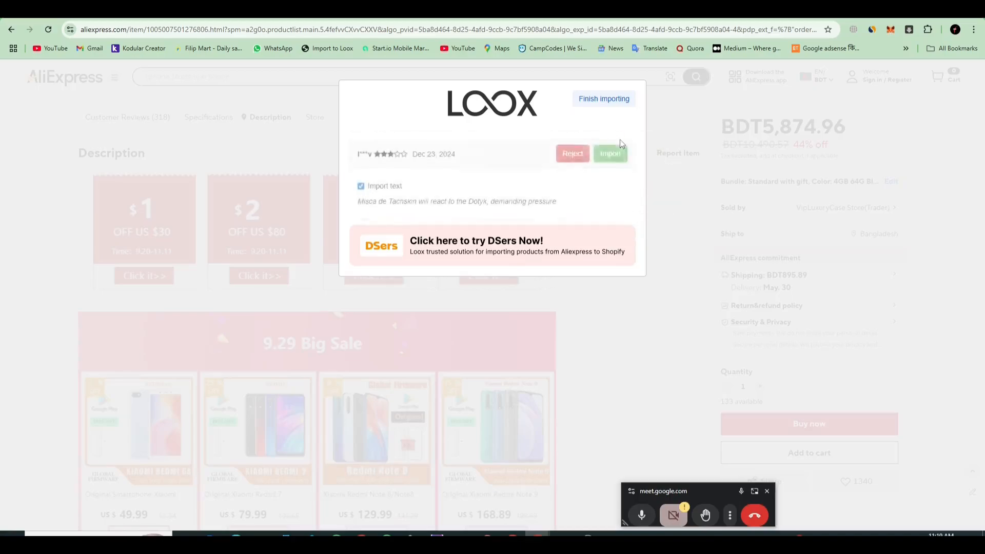
pyautogui.click(619, 146)
pyautogui.click(618, 147)
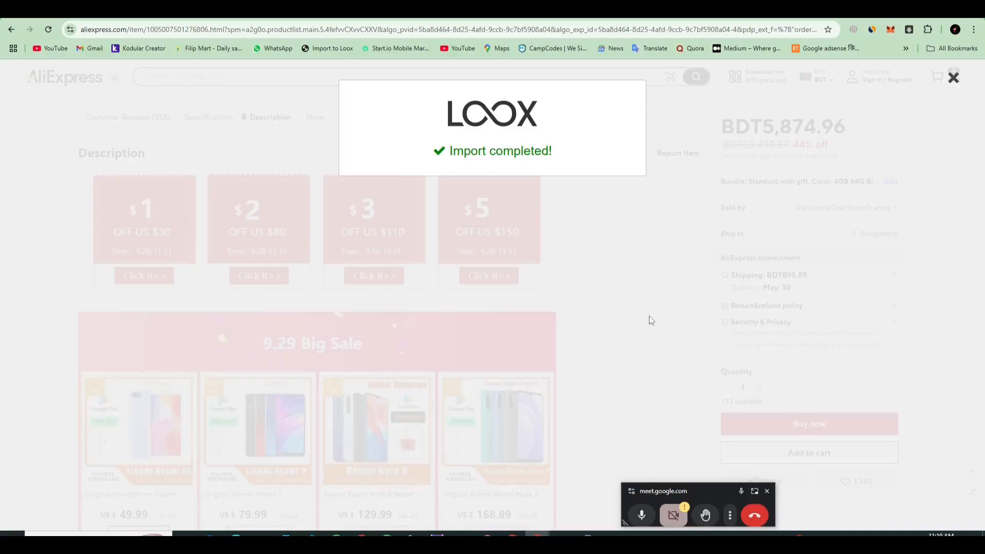
pyautogui.click(952, 81)
# Step: Switch to the Shopify admin and look through the imported product reviews in Loox Reviews
pyautogui.click(505, 9)
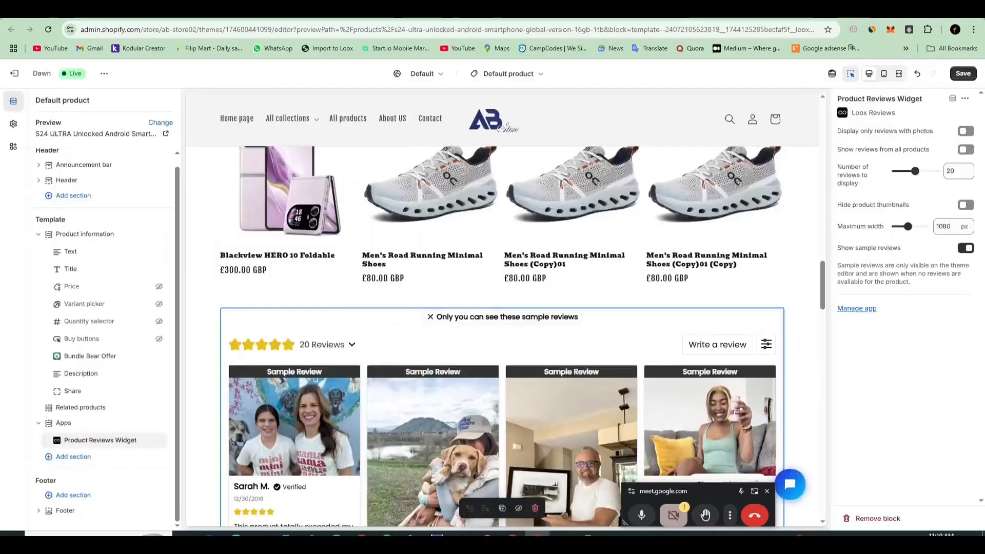
pyautogui.click(300, 10)
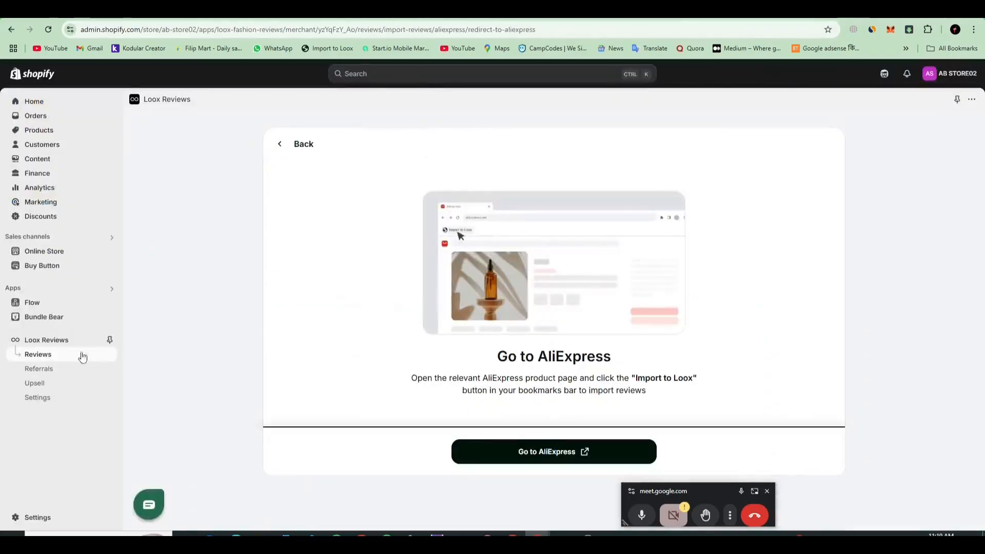
pyautogui.click(56, 359)
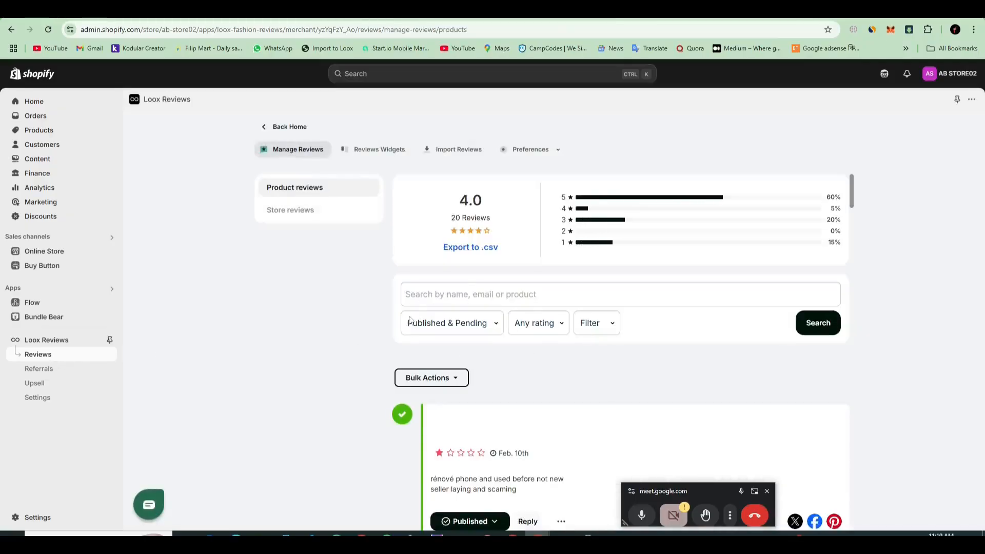
pyautogui.scroll(-12, 580, 387)
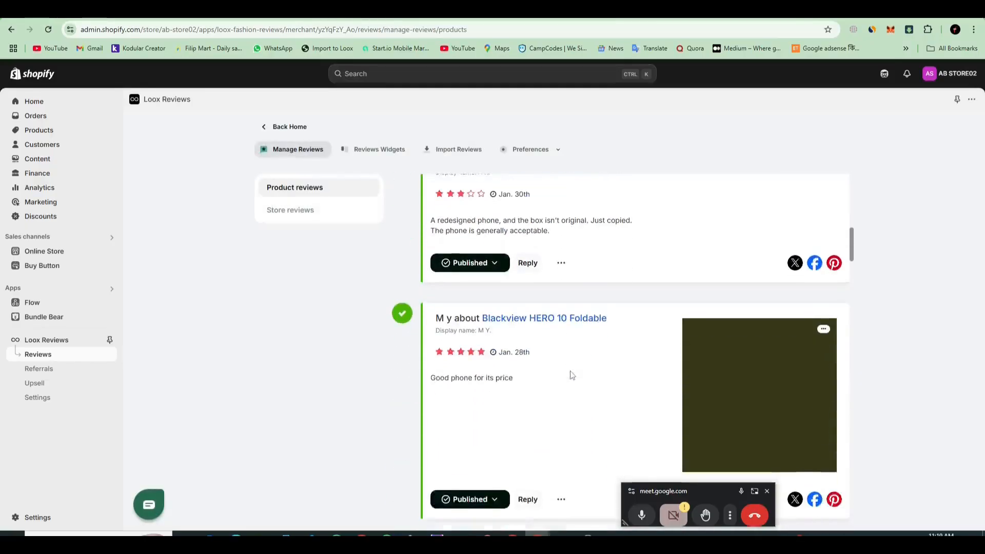
pyautogui.scroll(12, 554, 387)
# Step: Add the Loox Product Reviews Widget to the theme's Default product template
pyautogui.click(362, 149)
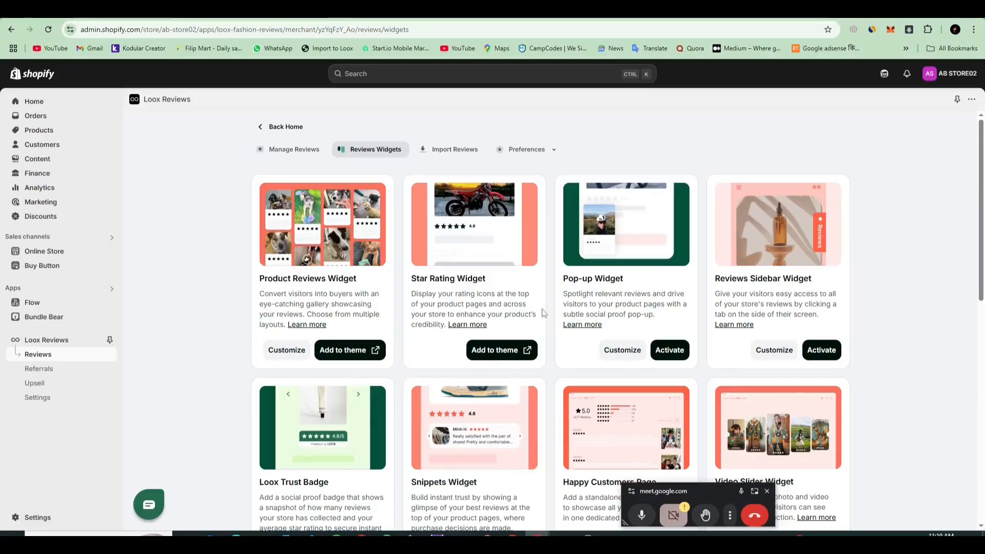
pyautogui.click(347, 349)
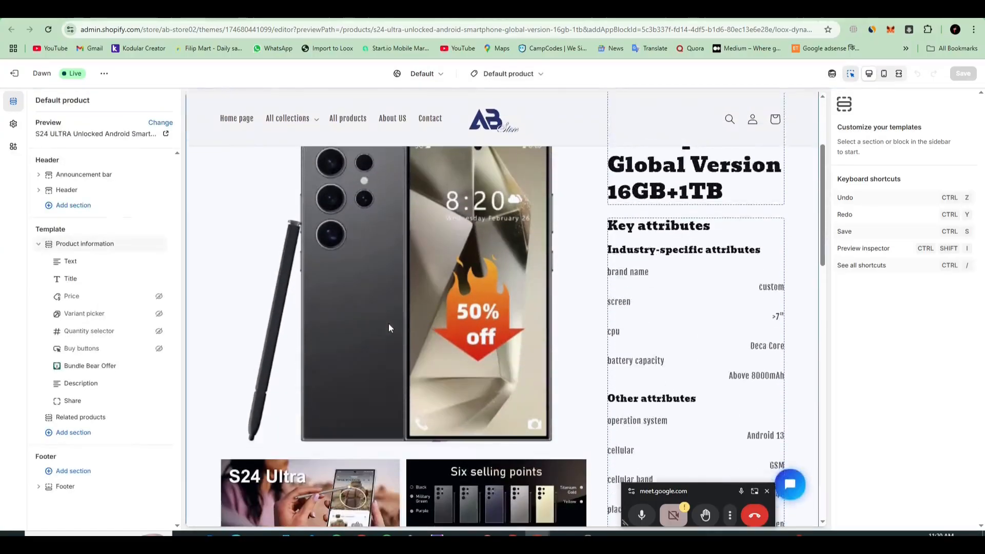
pyautogui.scroll(5, 463, 184)
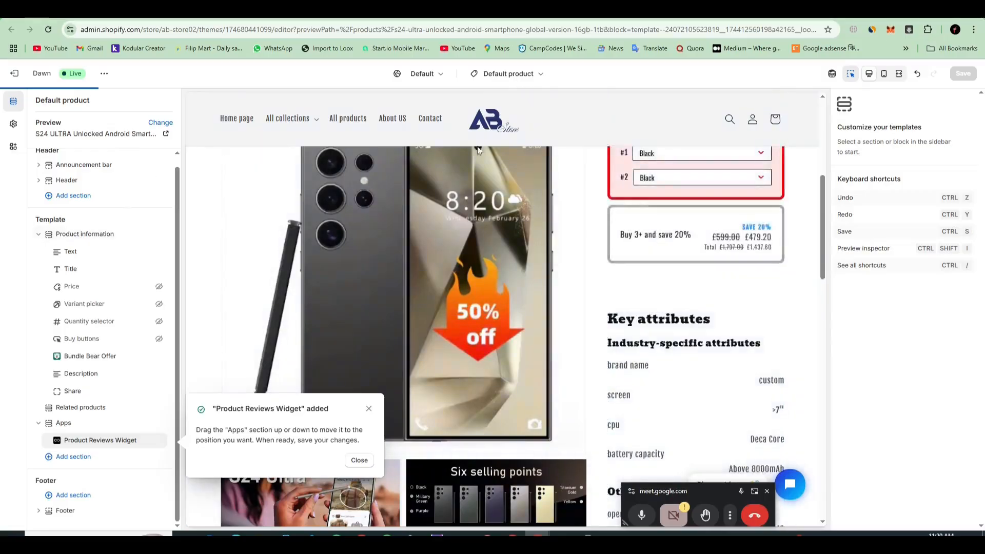
pyautogui.scroll(-8, 512, 355)
pyautogui.rightClick(512, 355)
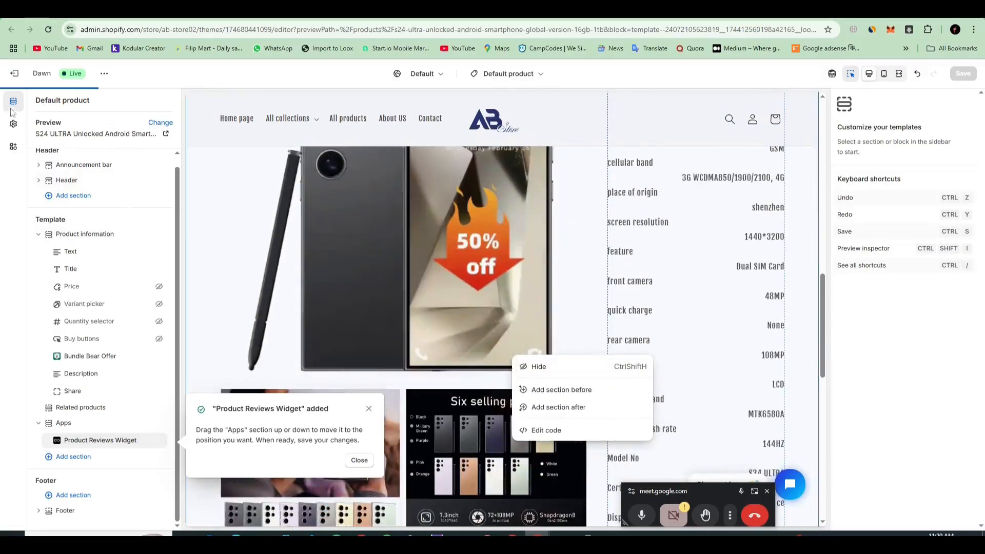
# Step: Switch the theme editor from the Default product template to the Home page, and from there to the one-product template
pyautogui.click(505, 73)
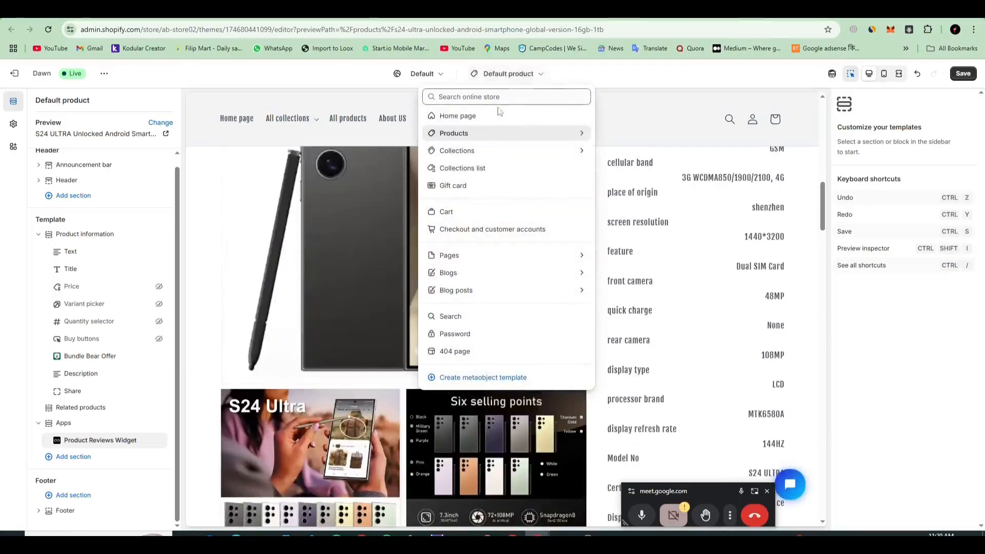
pyautogui.click(484, 116)
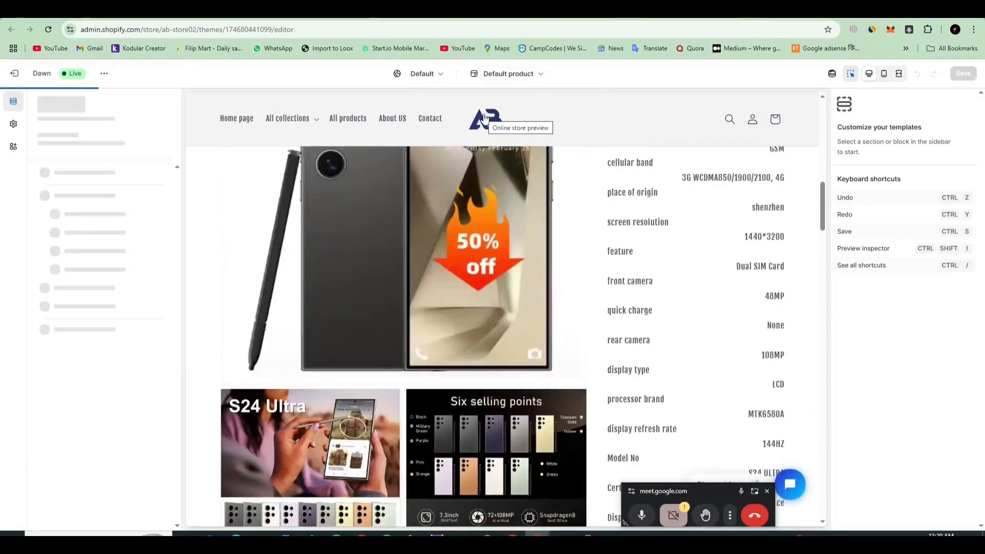
pyautogui.scroll(-10, 436, 318)
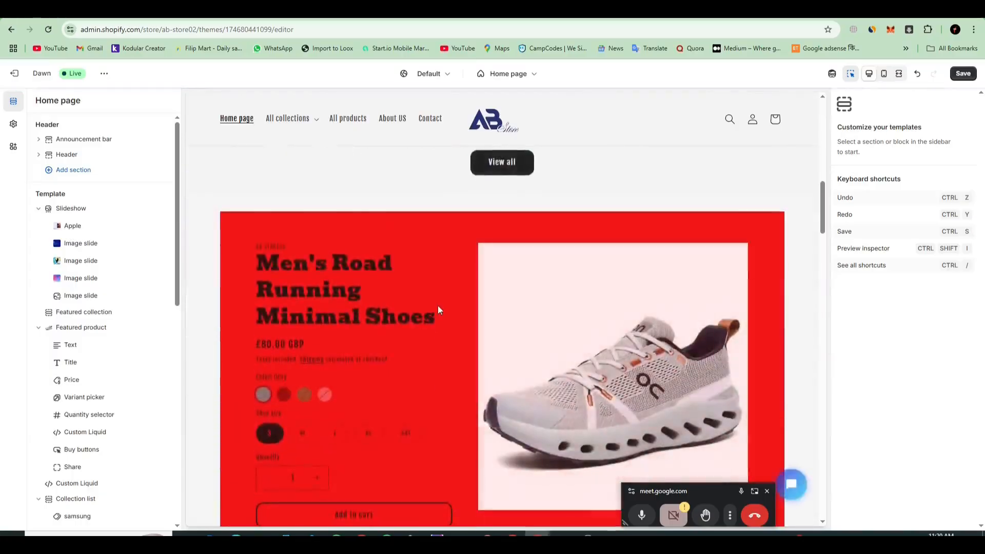
pyautogui.scroll(3, 359, 302)
pyautogui.click(516, 75)
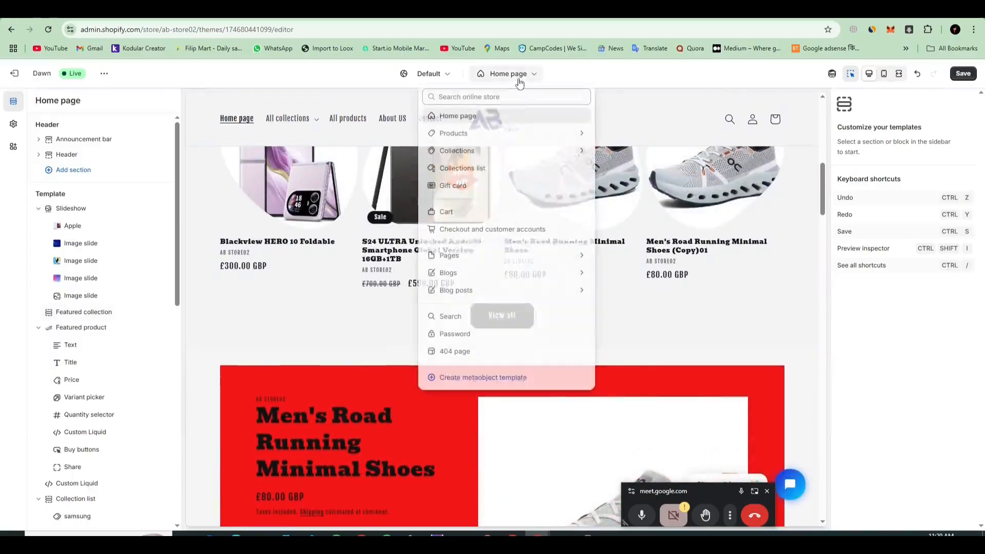
pyautogui.click(494, 134)
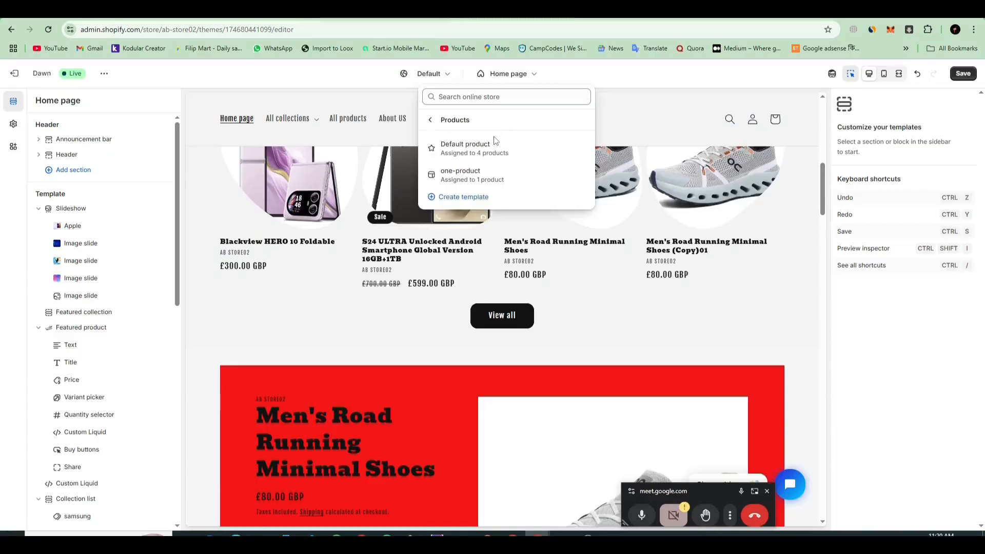
pyautogui.click(476, 174)
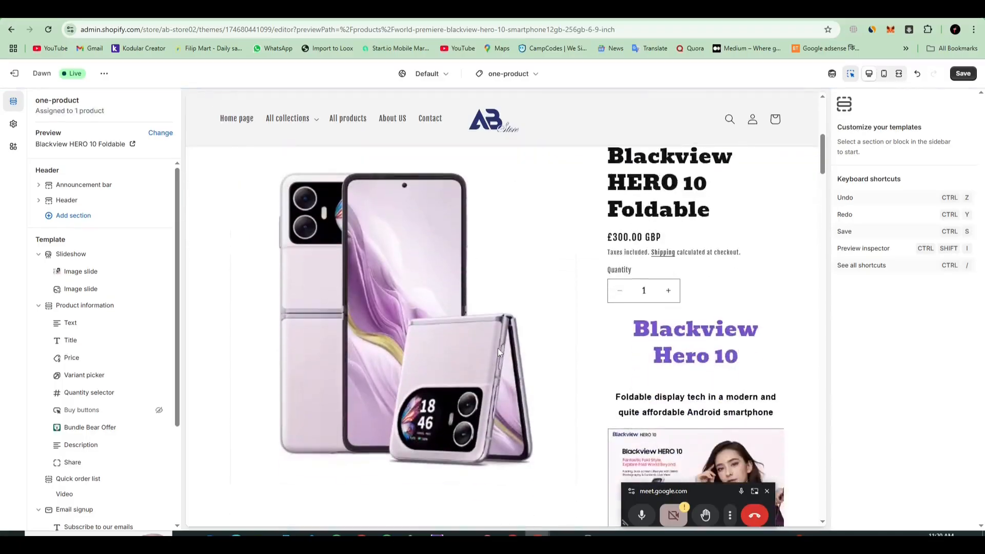
# Step: Browse the available app sections for the one-product template and add the Loox Star Rating Widget below Related products
pyautogui.scroll(-10, 498, 348)
pyautogui.scroll(-20, 513, 381)
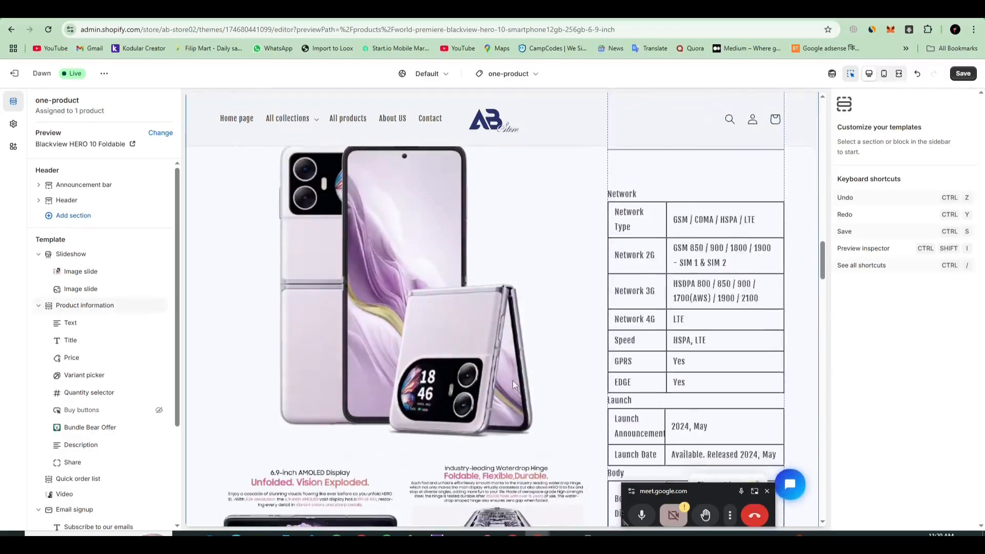
pyautogui.scroll(-15, 509, 378)
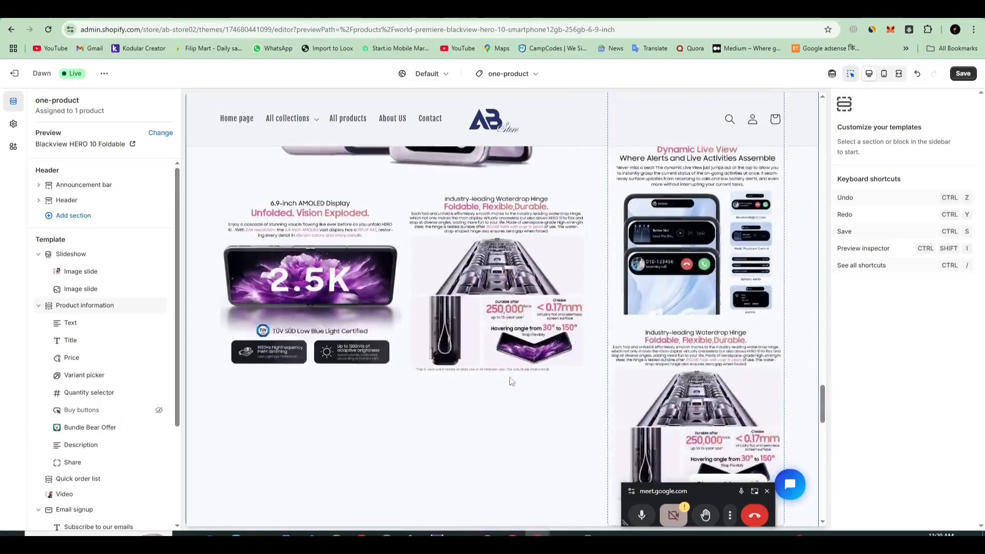
pyautogui.scroll(5, 509, 376)
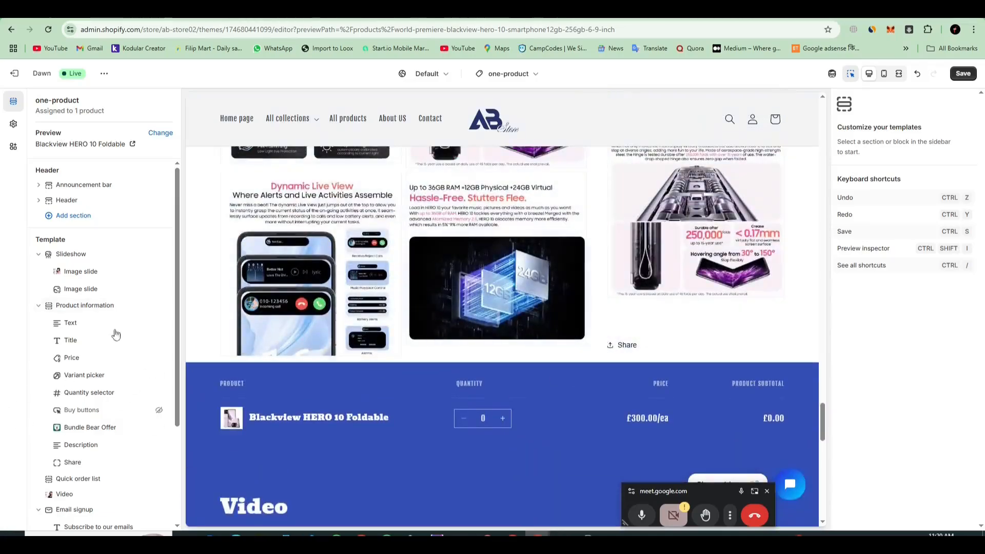
pyautogui.scroll(-3, 114, 339)
pyautogui.click(69, 456)
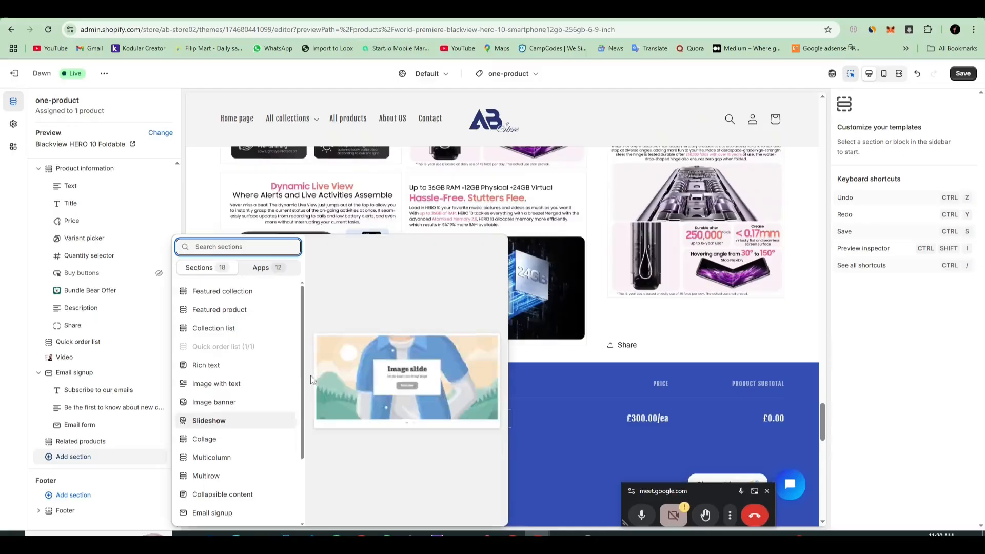
pyautogui.click(267, 268)
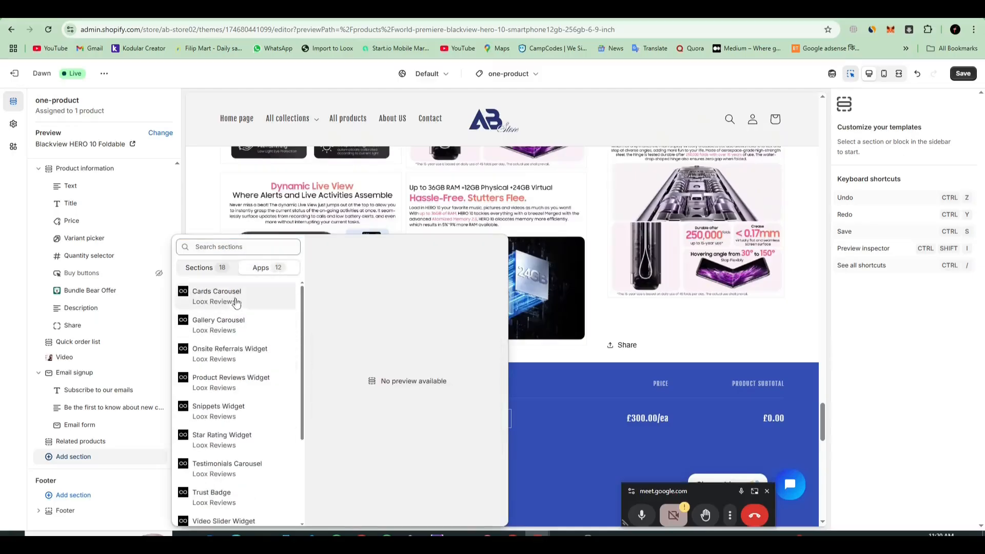
pyautogui.click(222, 268)
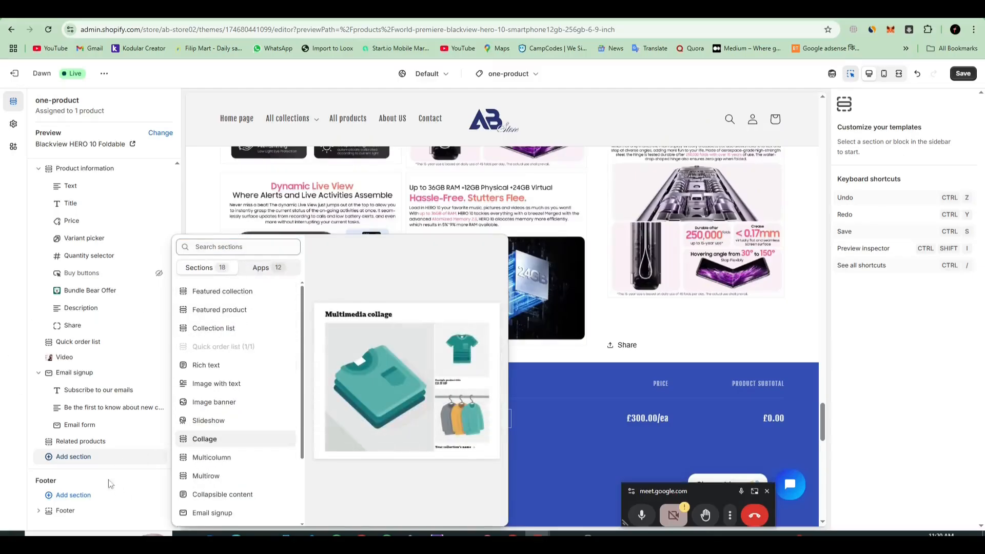
pyautogui.click(264, 267)
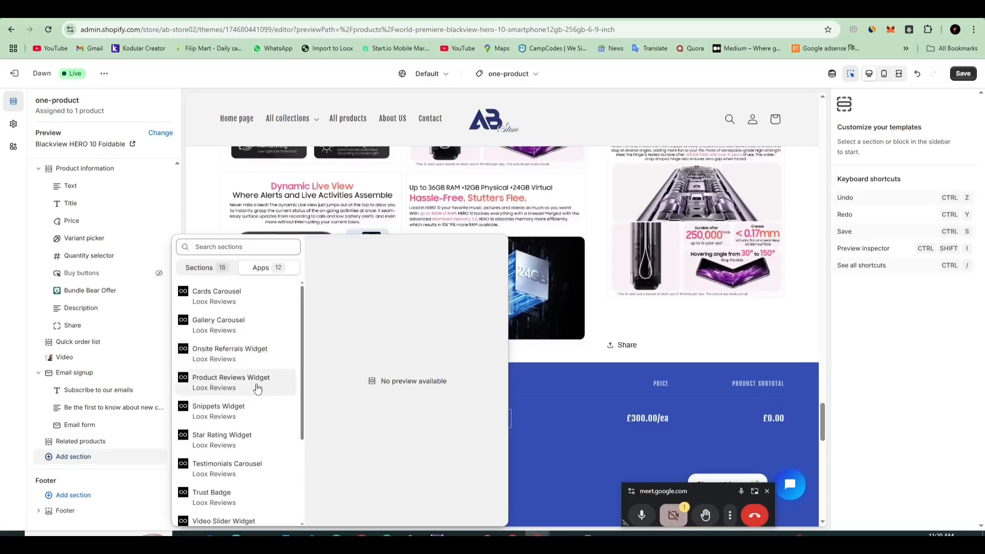
pyautogui.scroll(-2, 244, 436)
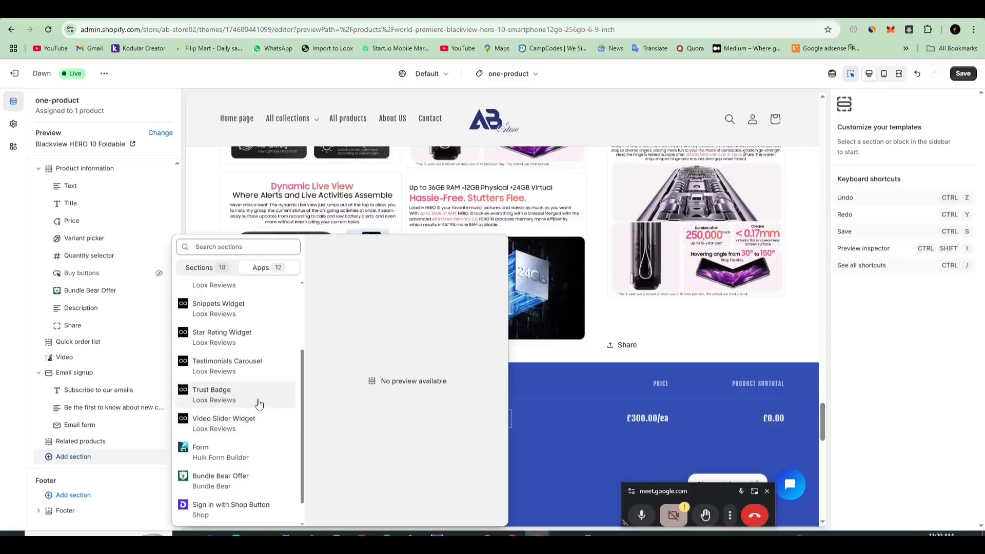
pyautogui.scroll(3, 260, 358)
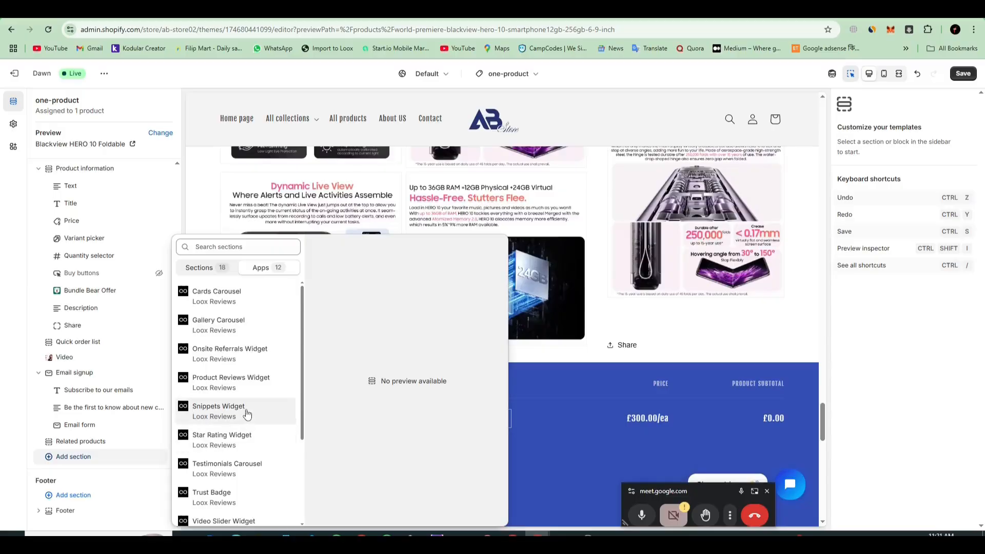
pyautogui.click(247, 434)
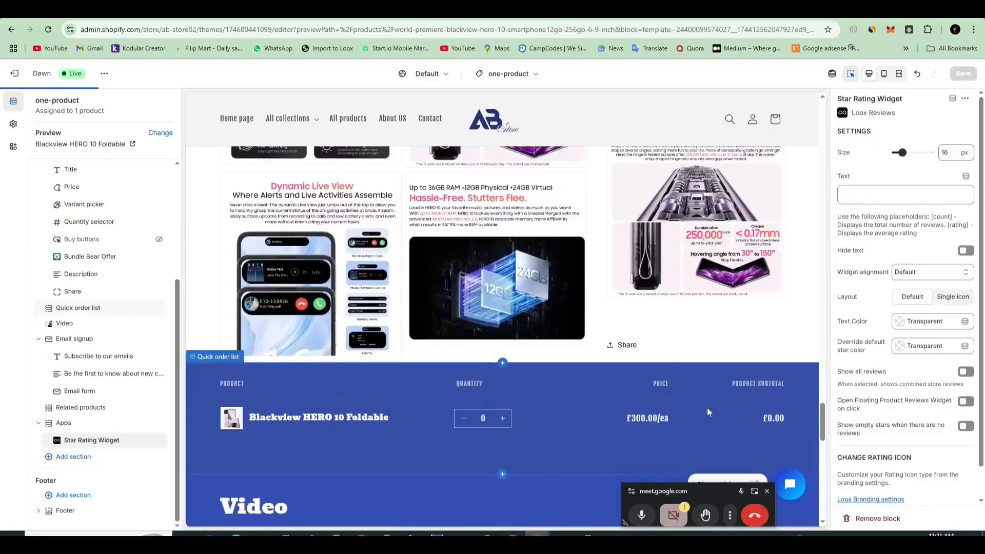
# Step: Examine the Blackview HERO 10 Foldable page preview to find where the Star Rating Widget sits
pyautogui.scroll(-5, 665, 380)
pyautogui.scroll(6, 659, 378)
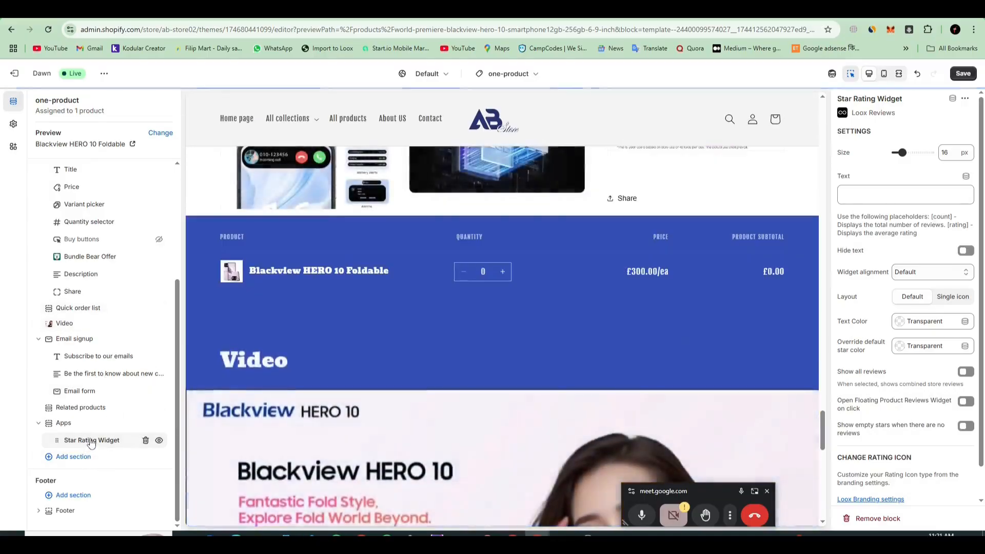
pyautogui.scroll(3, 531, 390)
pyautogui.scroll(-5, 530, 390)
pyautogui.scroll(7, 530, 390)
pyautogui.scroll(-7, 527, 395)
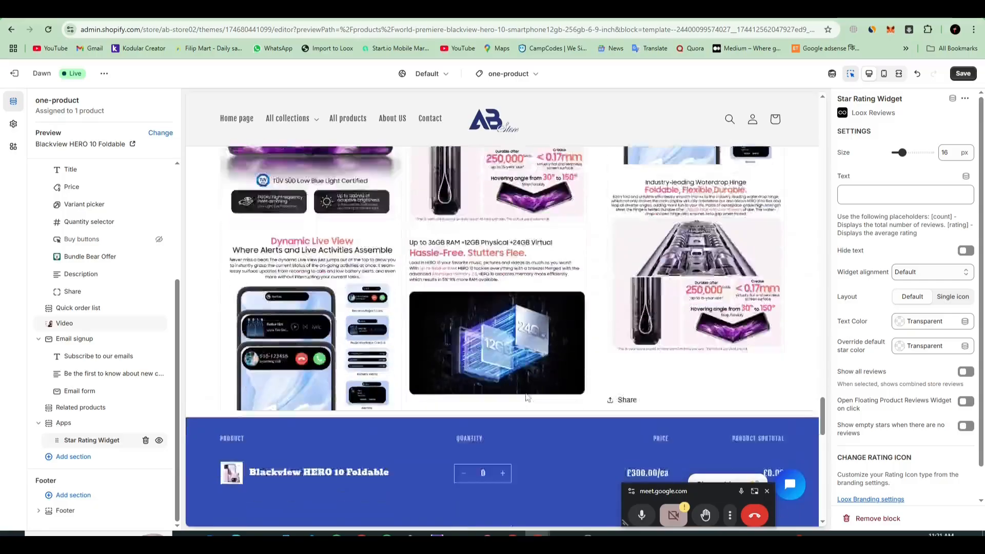
pyautogui.scroll(-8, 525, 397)
pyautogui.scroll(3, 524, 392)
pyautogui.scroll(-4, 525, 395)
pyautogui.scroll(-2, 524, 399)
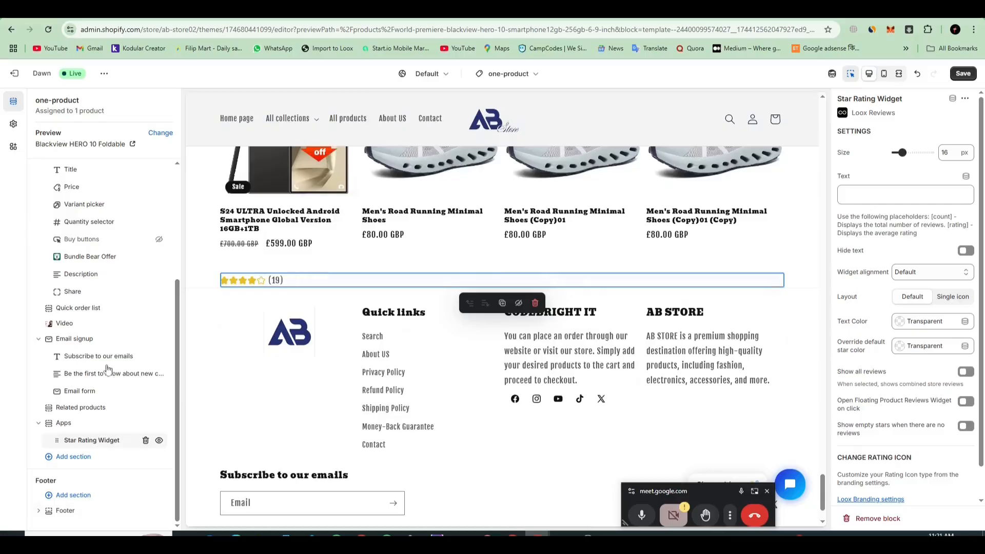
# Step: Remove the Star Rating Widget from the Apps section and add a fresh Loox Star Rating Widget block in its place
pyautogui.click(145, 441)
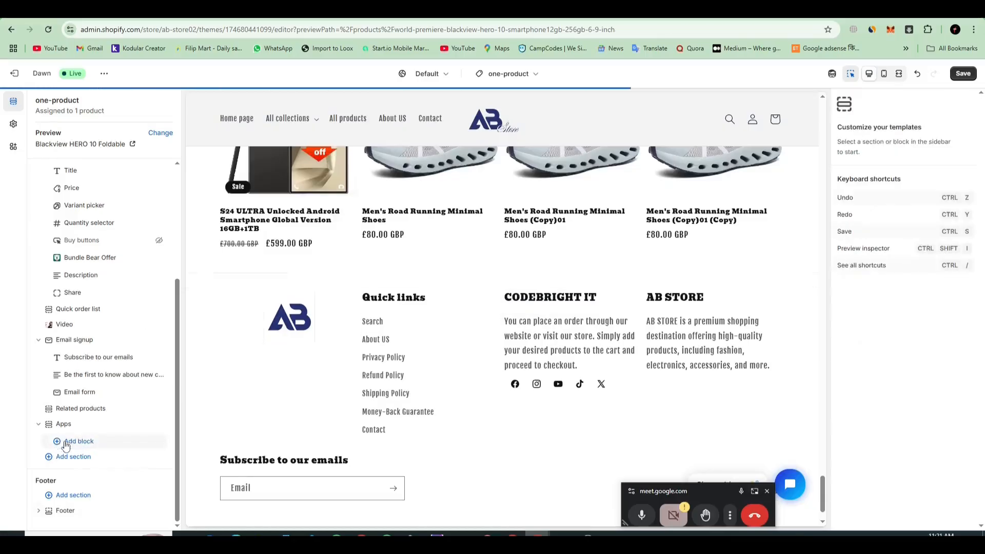
pyautogui.click(60, 443)
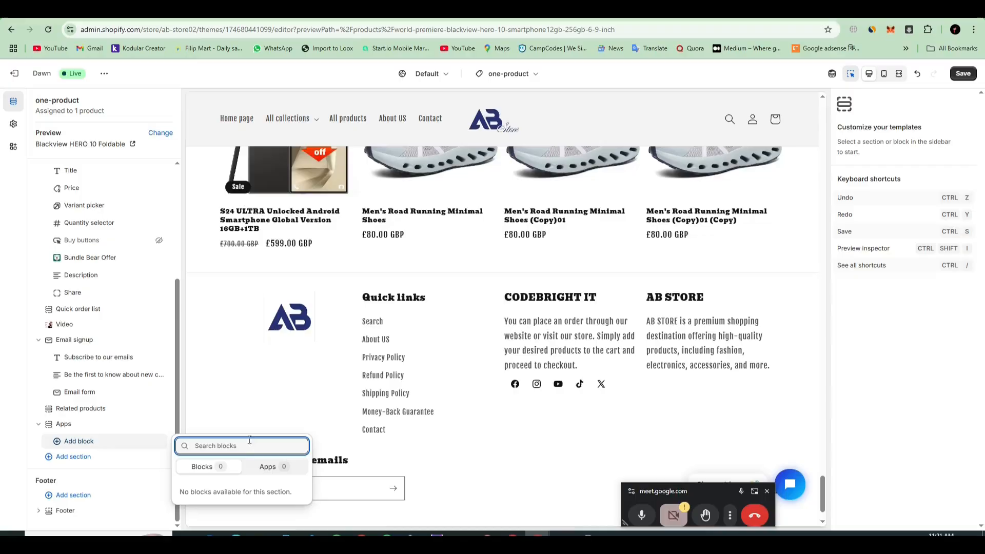
pyautogui.click(266, 466)
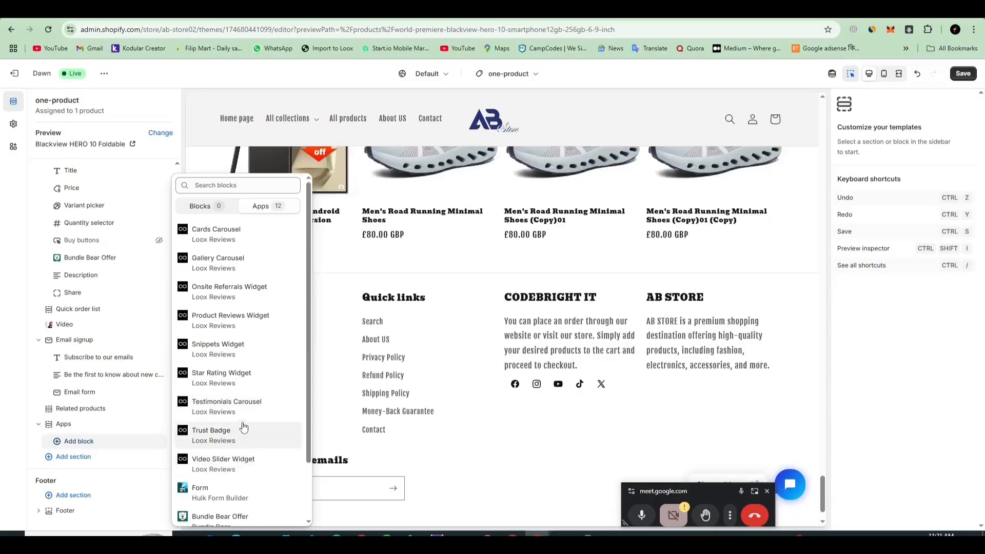
pyautogui.click(245, 378)
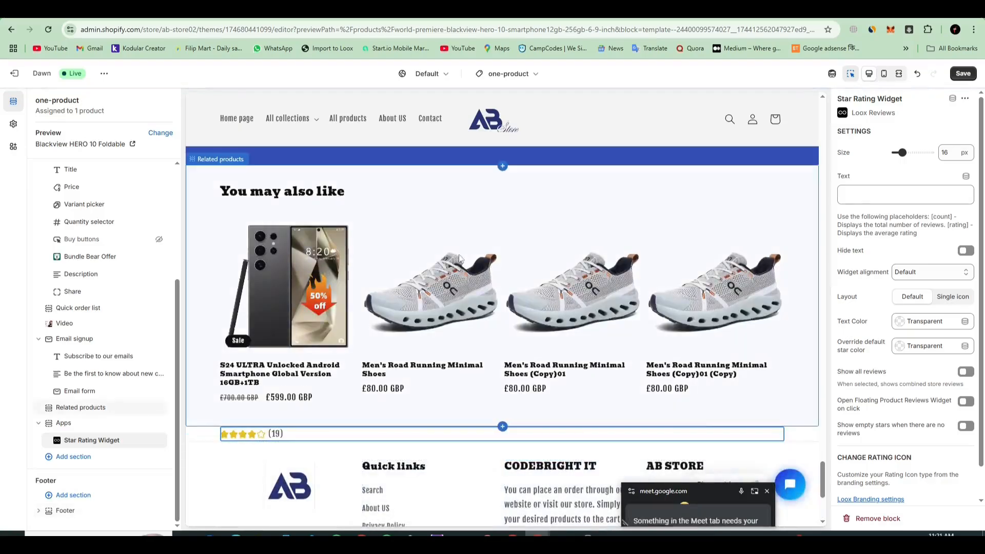
pyautogui.scroll(-5, 610, 322)
pyautogui.scroll(3, 609, 323)
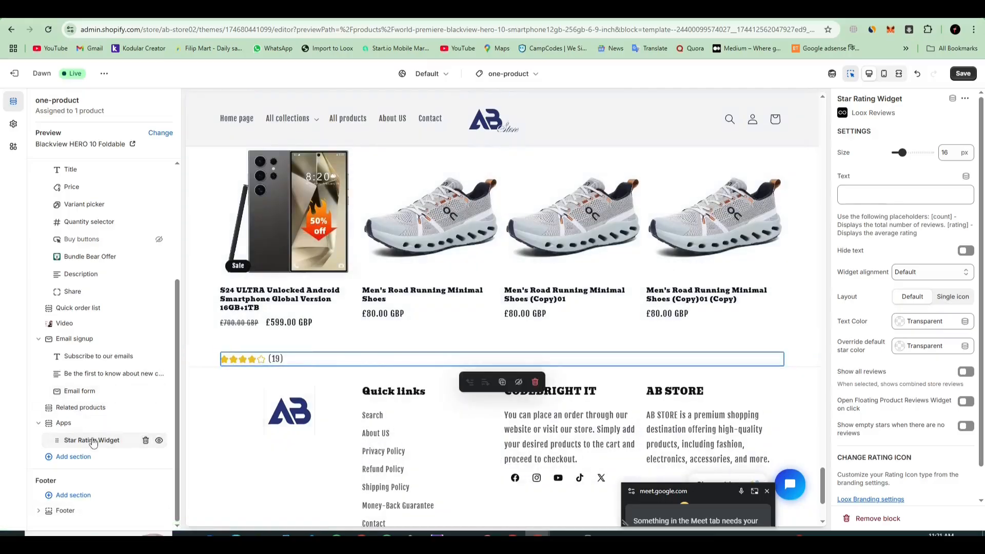
# Step: Add the Loox Trust Badge block above the Star Rating Widget in the Apps section
pyautogui.click(108, 431)
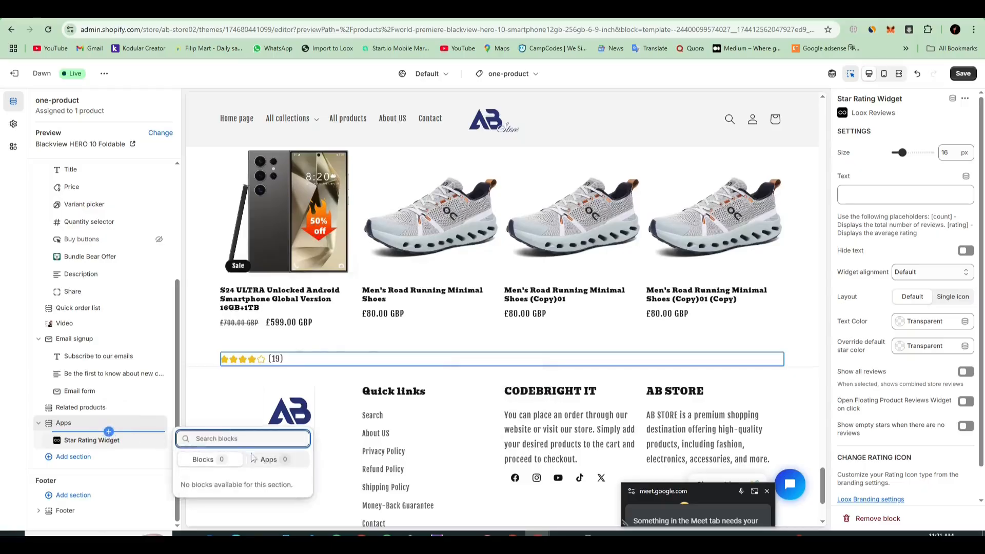
pyautogui.click(268, 459)
pyautogui.scroll(-2, 245, 436)
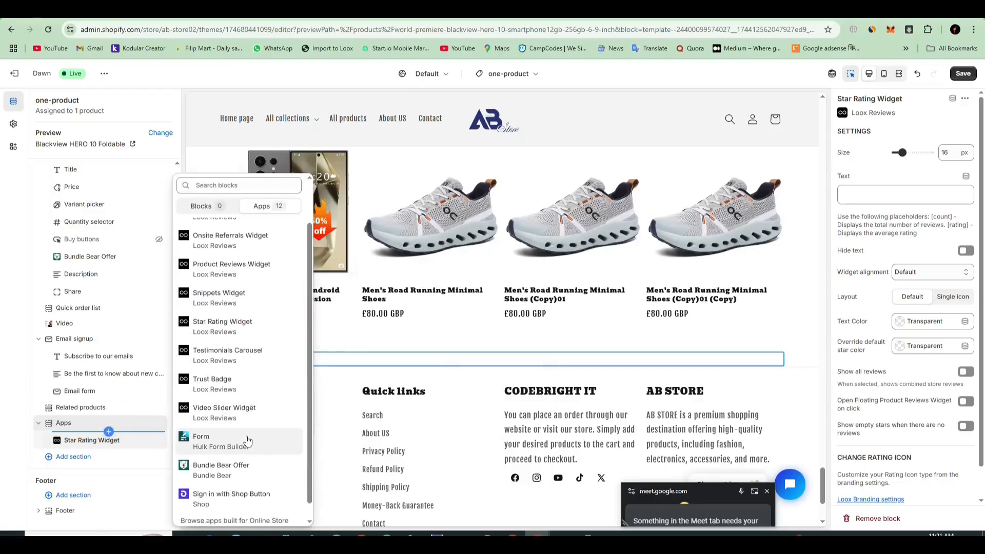
pyautogui.click(239, 380)
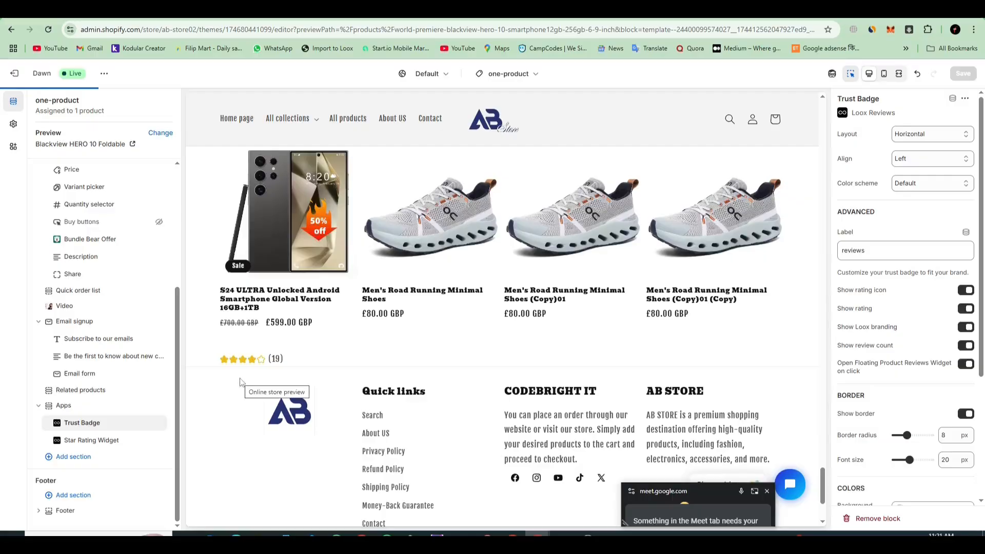
pyautogui.scroll(-2, 480, 390)
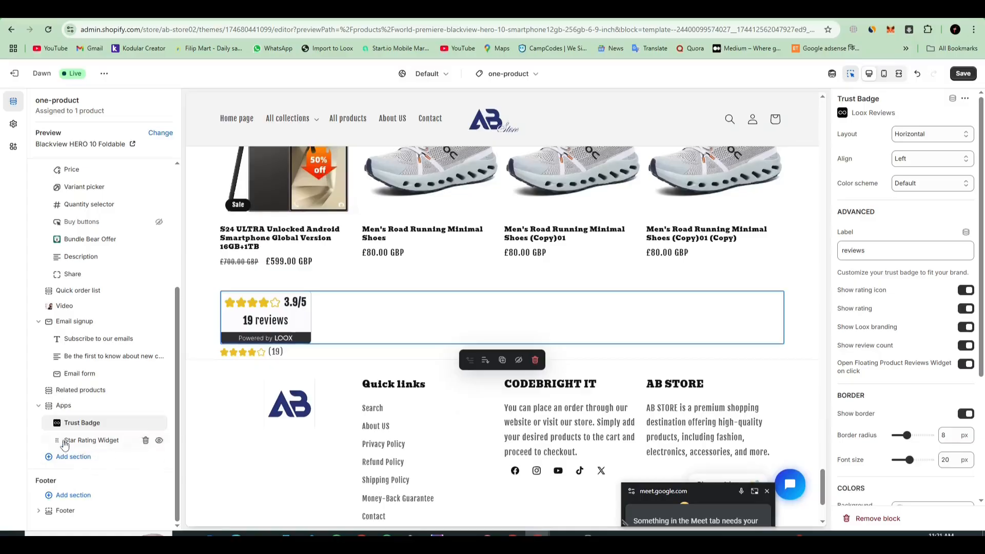
# Step: Add the Loox Testimonials Carousel block above the Trust Badge and page through its testimonials in the preview
pyautogui.moveTo(63, 442); pyautogui.dragTo(60, 415)
pyautogui.click(109, 415)
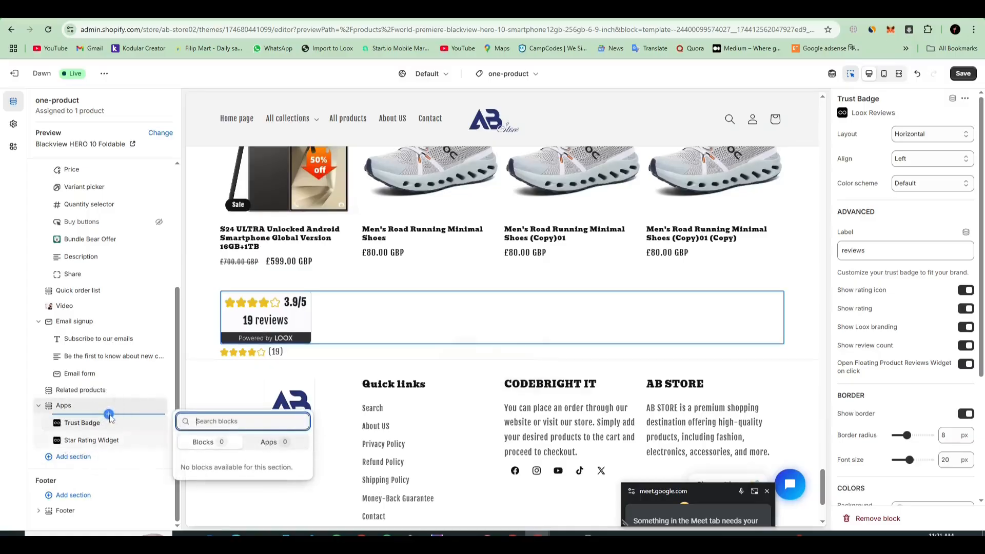
pyautogui.click(259, 442)
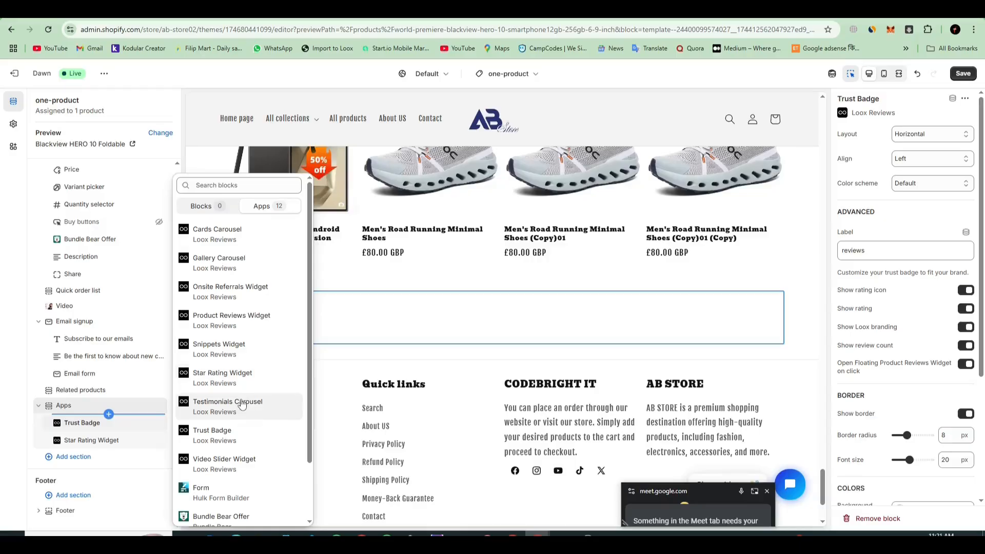
pyautogui.click(242, 404)
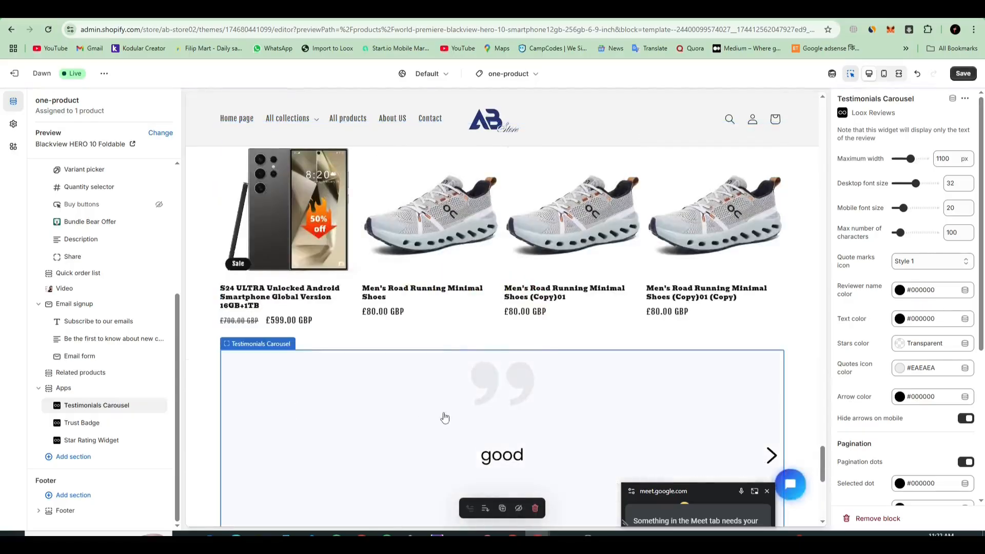
pyautogui.click(772, 269)
pyautogui.click(772, 269)
pyautogui.click(772, 269)
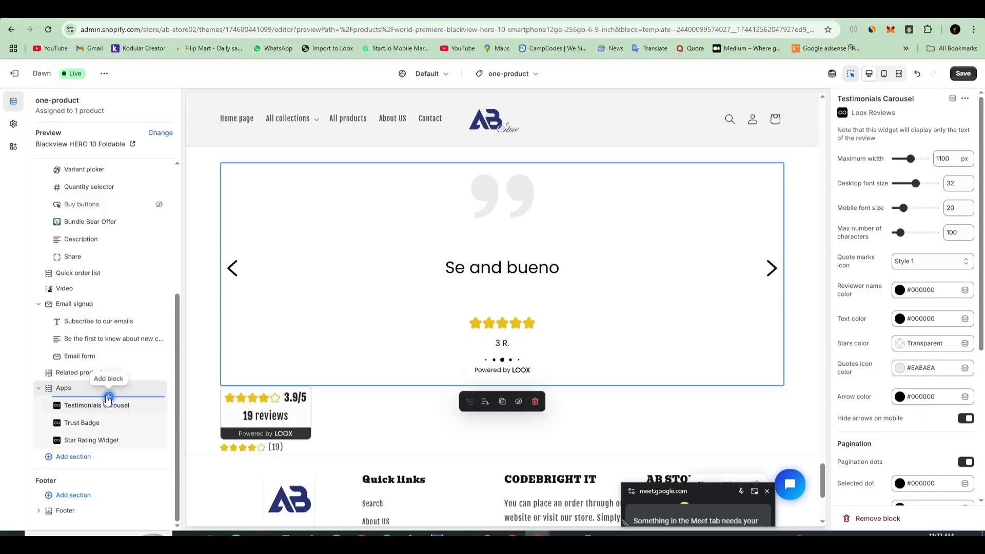
# Step: Add the Loox Gallery Carousel block above the Testimonials Carousel and check it in the page preview
pyautogui.click(108, 396)
pyautogui.click(264, 425)
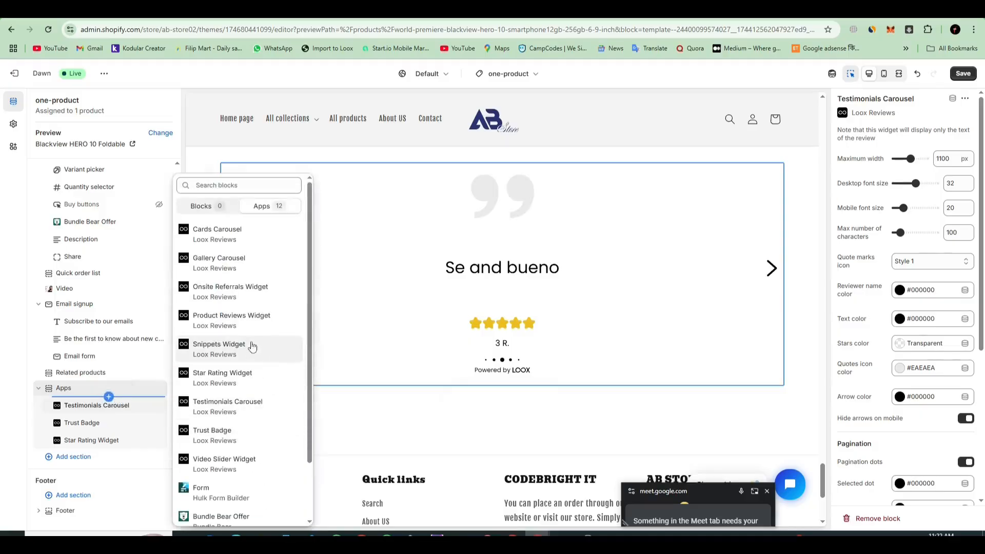
pyautogui.click(242, 266)
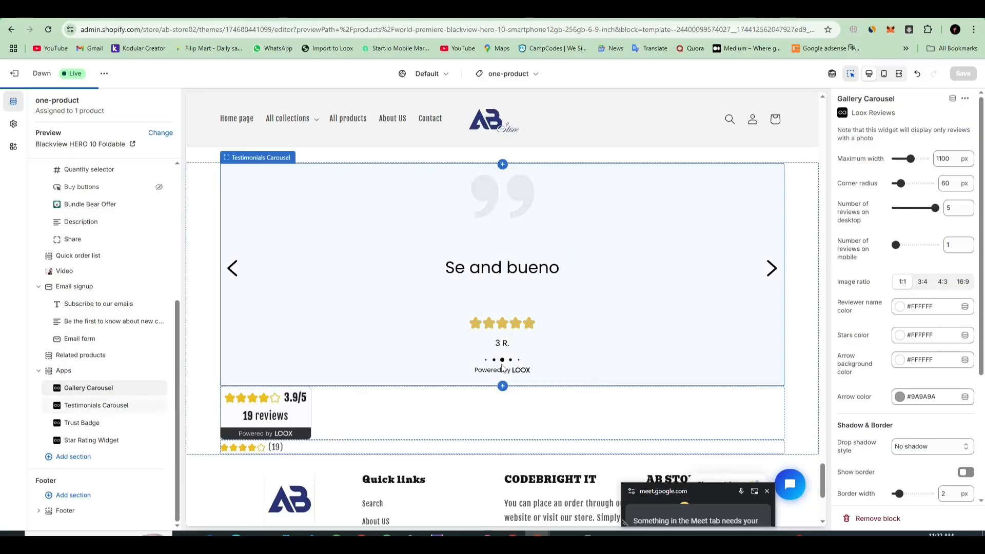
pyautogui.scroll(5, 503, 367)
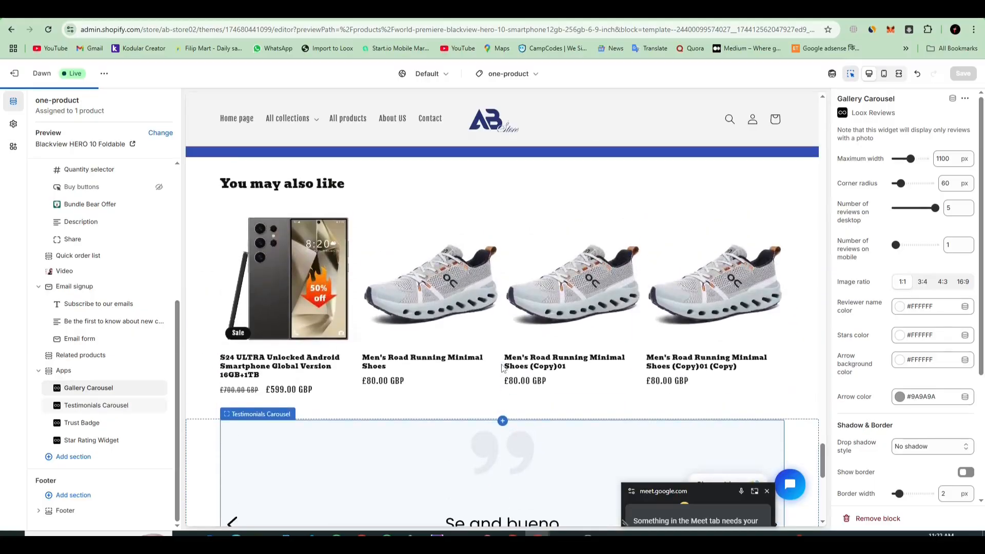
pyautogui.scroll(-2, 502, 367)
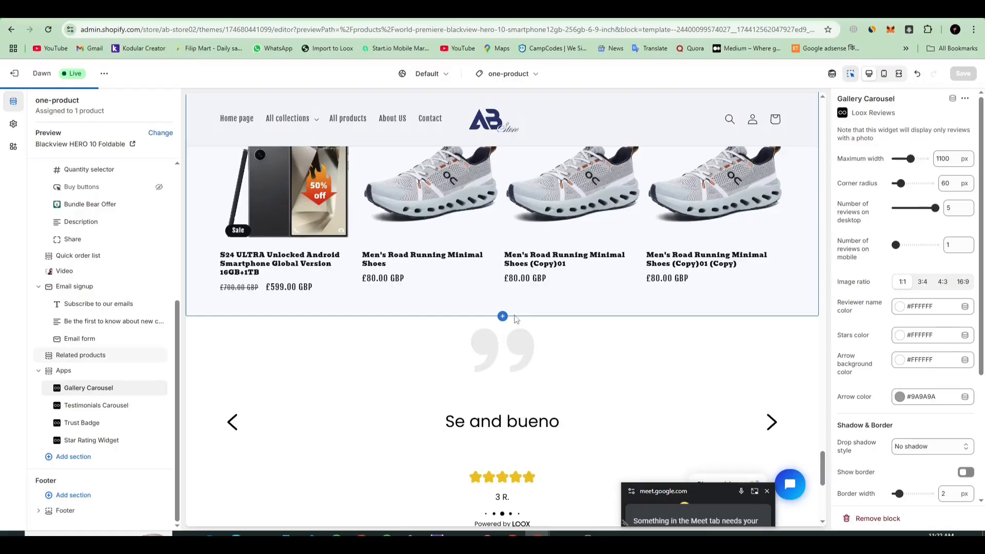
pyautogui.scroll(-7, 515, 318)
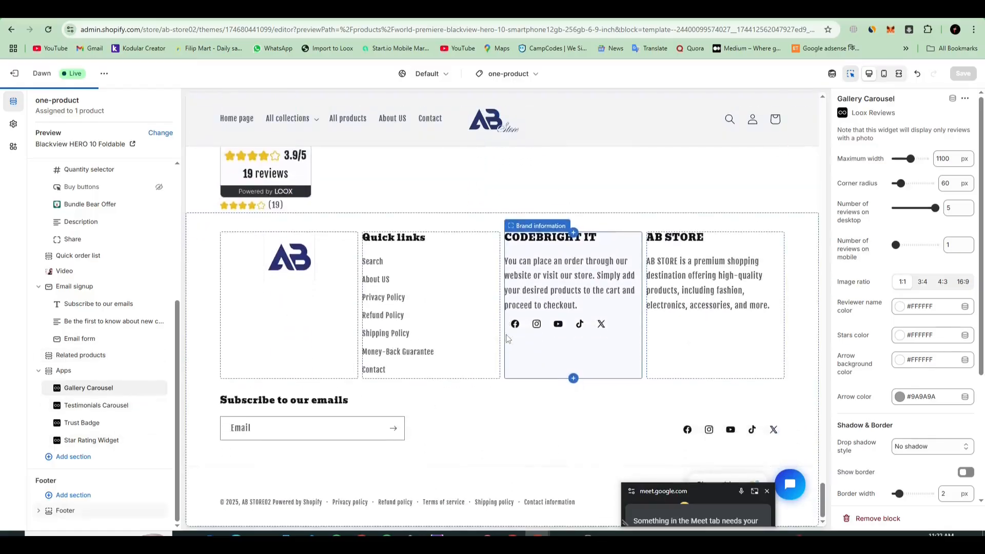
pyautogui.scroll(10, 506, 338)
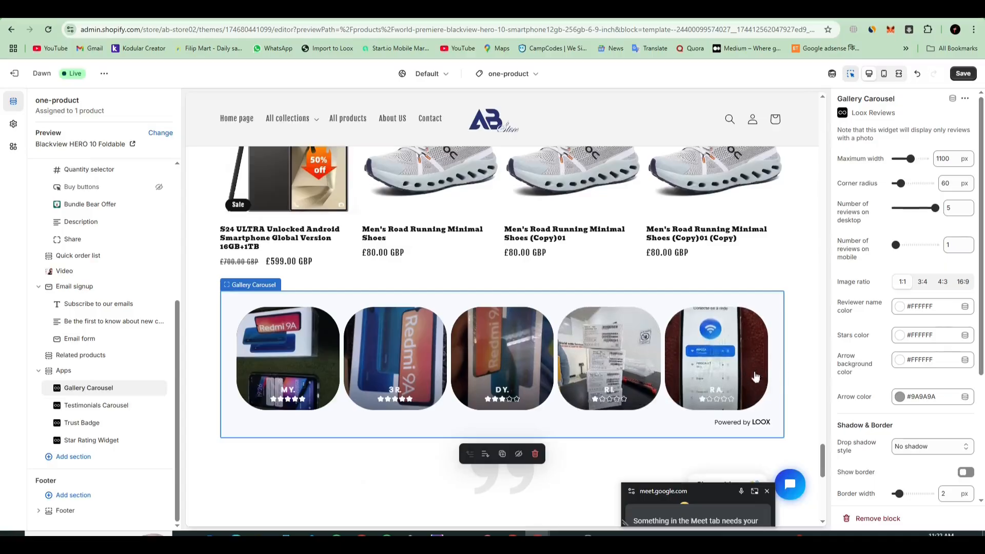
pyautogui.scroll(-2, 564, 377)
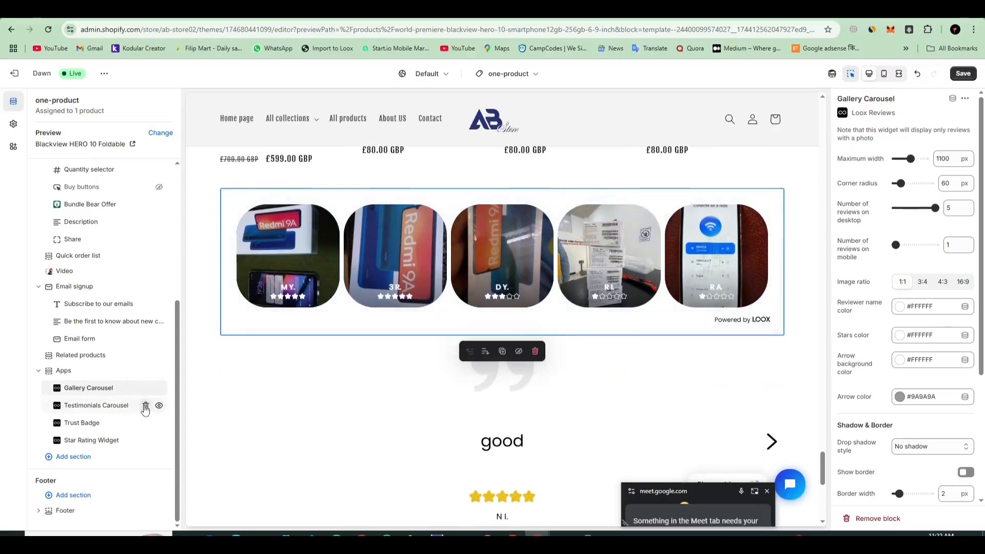
# Step: Delete the Testimonials Carousel, Trust Badge and Star Rating Widget blocks, keeping only the Gallery Carousel in the Apps section
pyautogui.click(145, 407)
pyautogui.click(146, 424)
pyautogui.click(145, 441)
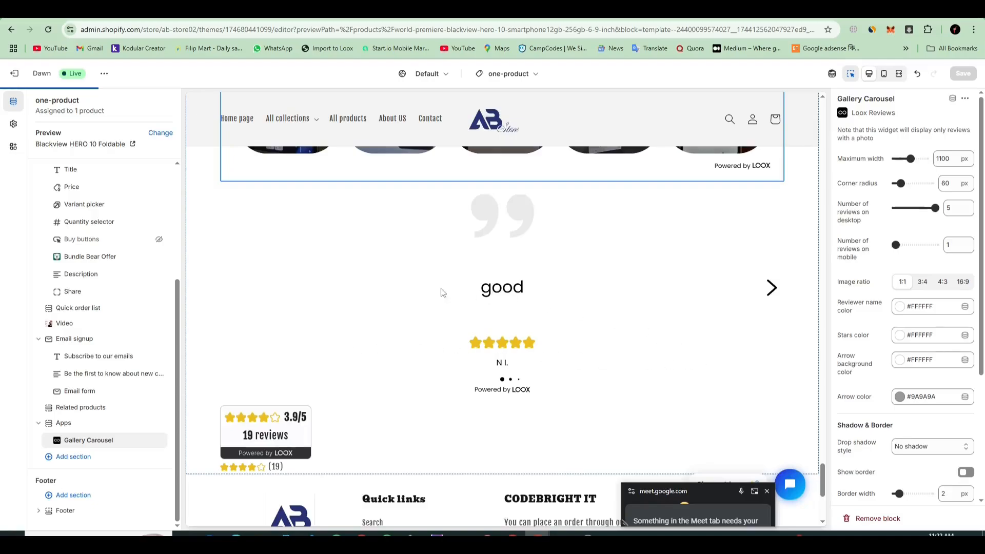
pyautogui.scroll(4, 457, 352)
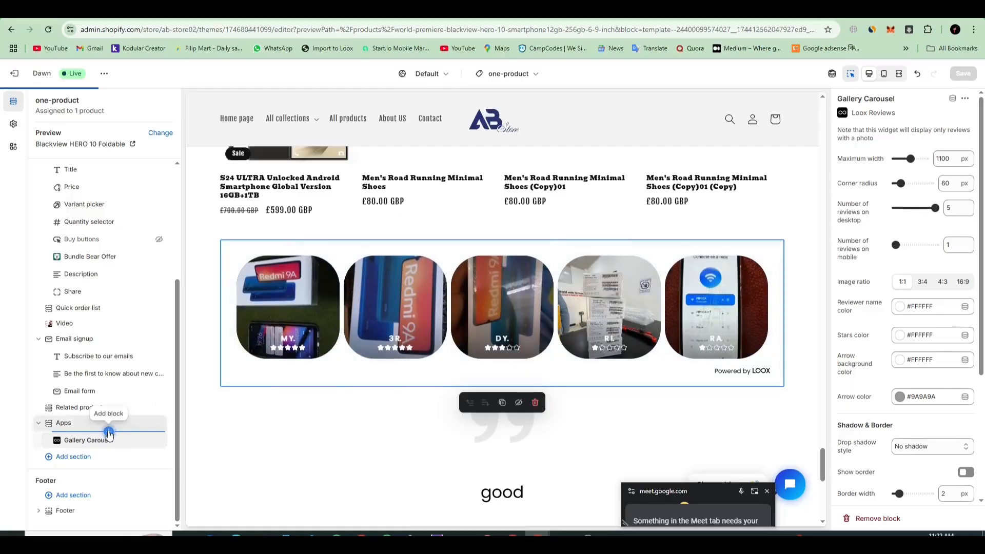
pyautogui.click(109, 431)
pyautogui.click(267, 459)
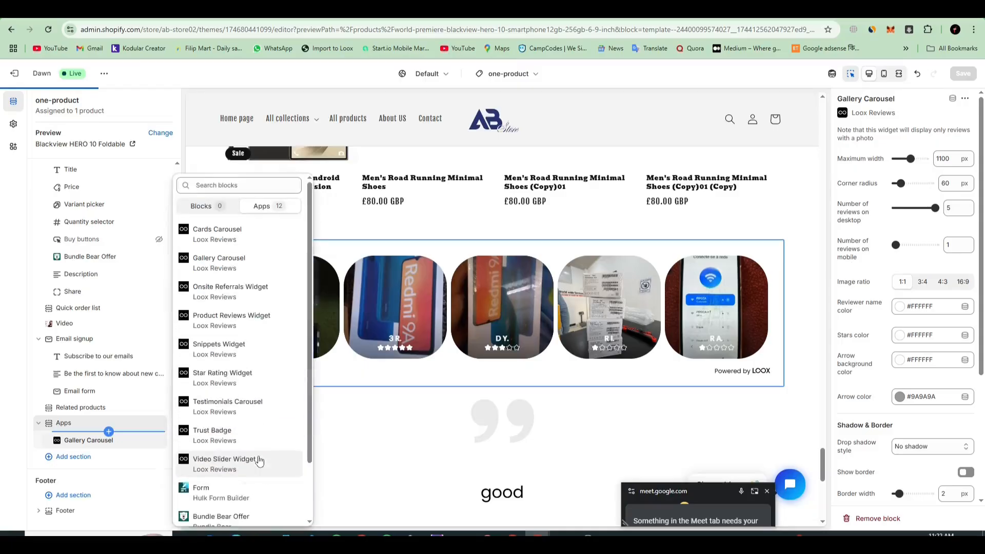
pyautogui.click(222, 213)
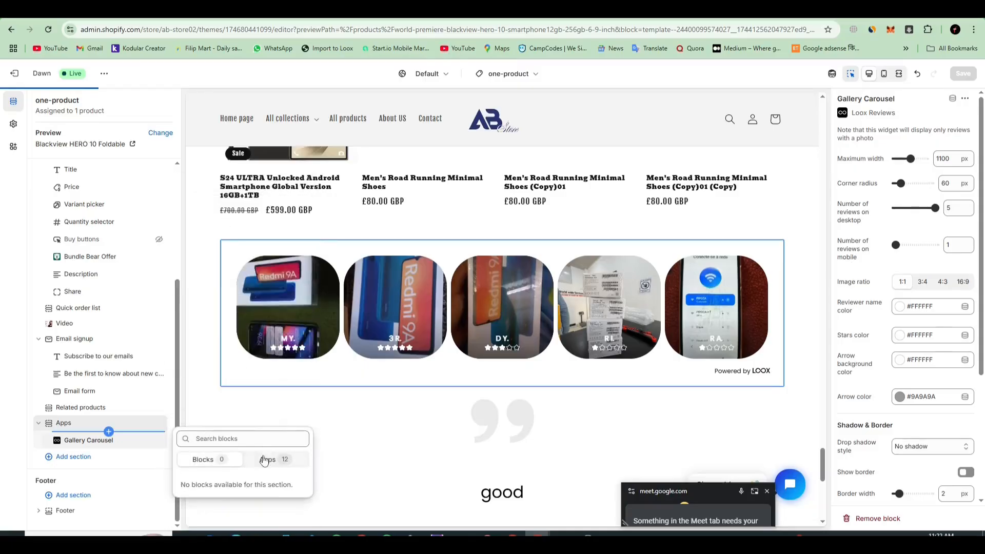
pyautogui.click(264, 460)
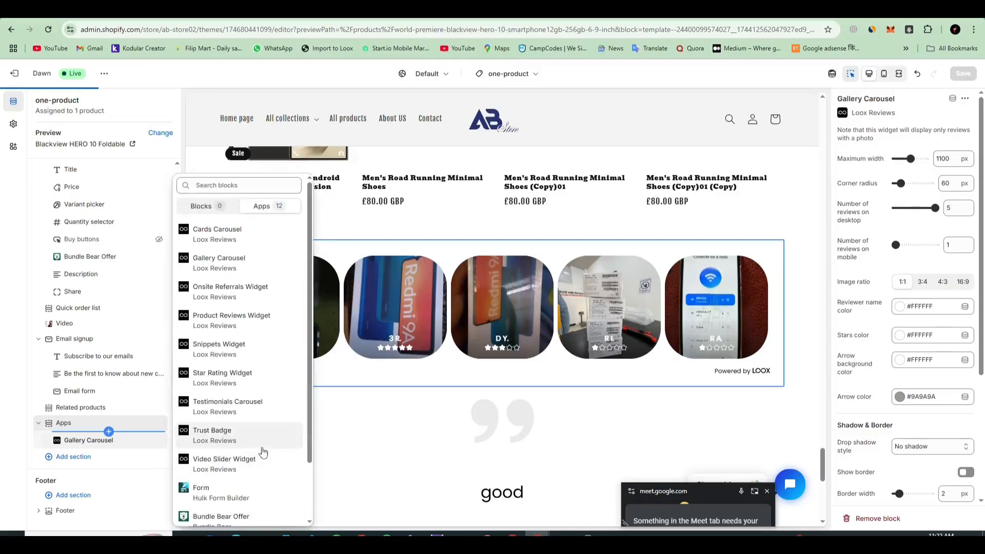
pyautogui.click(609, 238)
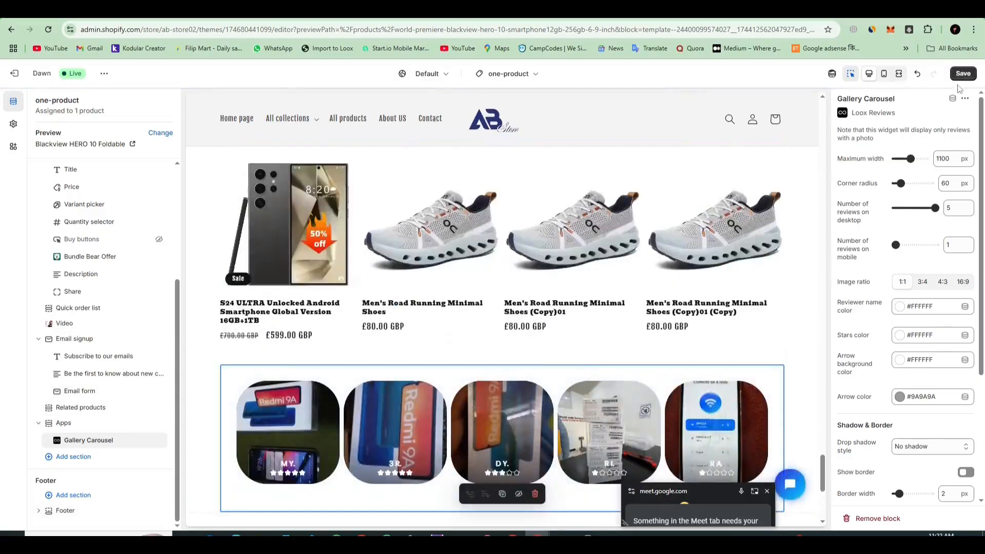
# Step: Save the one-product template and close the other editor tab with the Default product template, discarding its unsaved changes
pyautogui.click(962, 73)
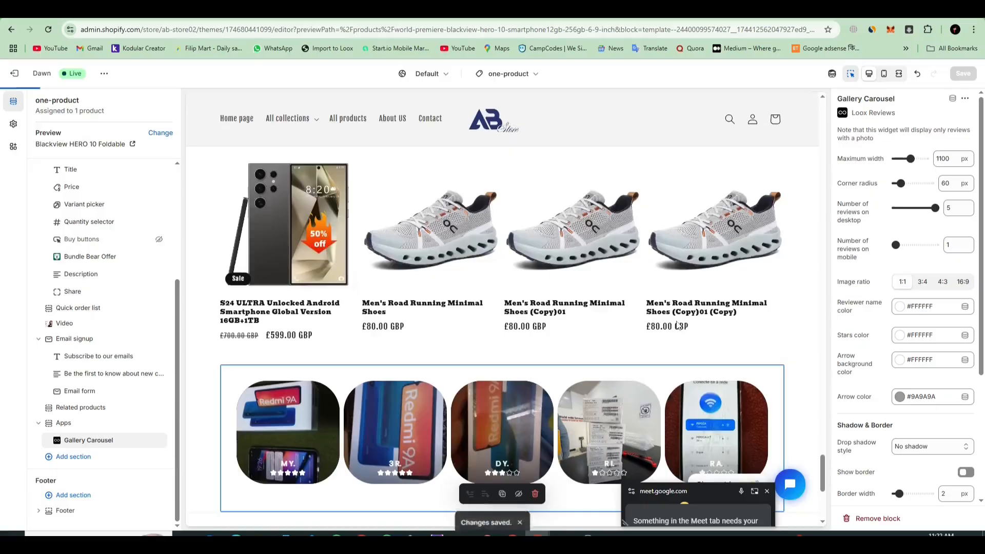
pyautogui.click(256, 11)
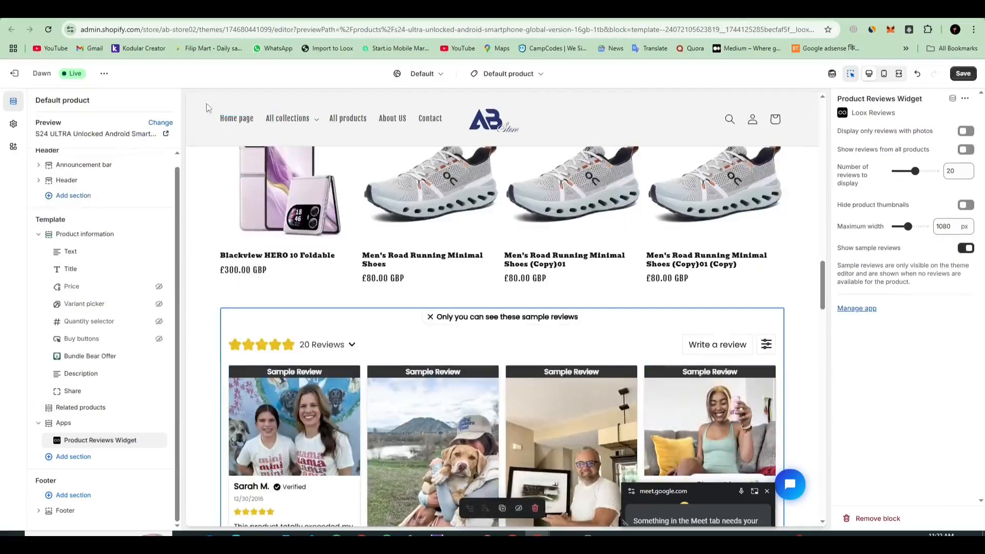
pyautogui.hotkey('ctrl', 'w')
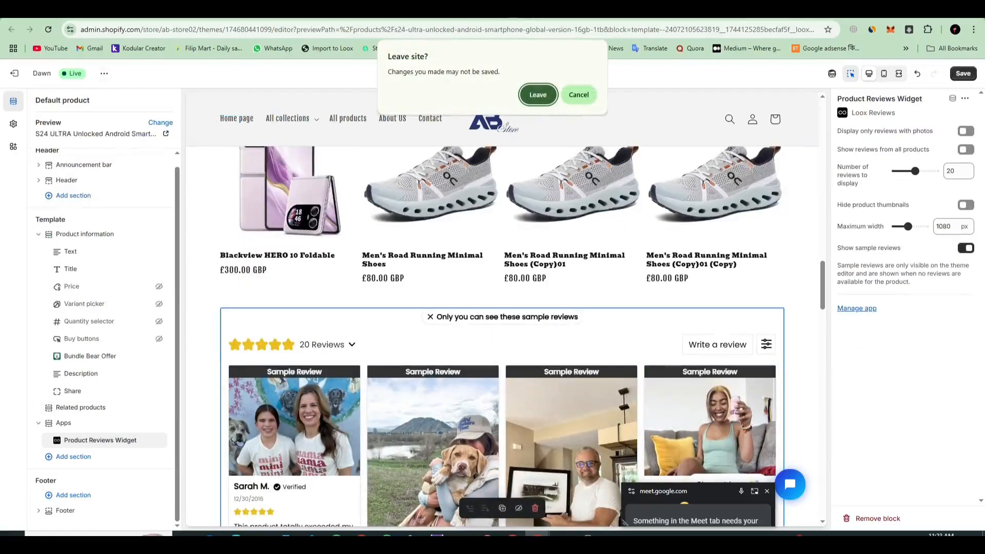
pyautogui.click(544, 98)
pyautogui.click(424, 10)
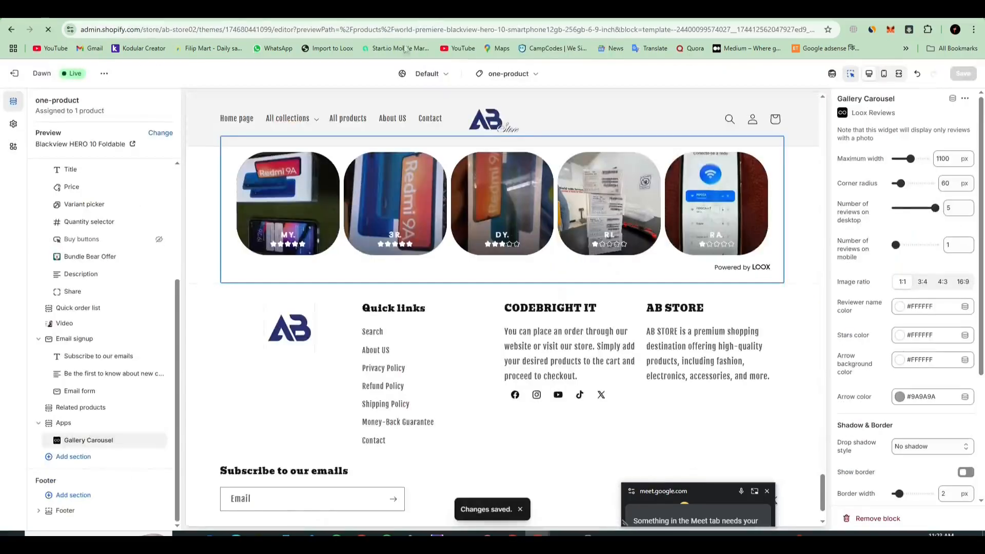
# Step: View the live store and check the Gallery Carousel at the end of the Blackview HERO 10 Foldable product page
pyautogui.click(105, 74)
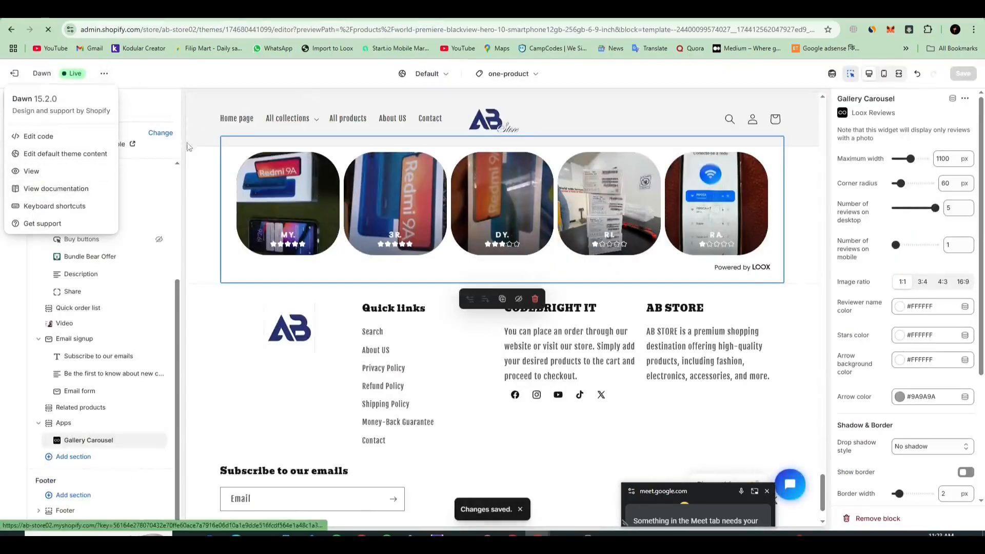
pyautogui.click(32, 171)
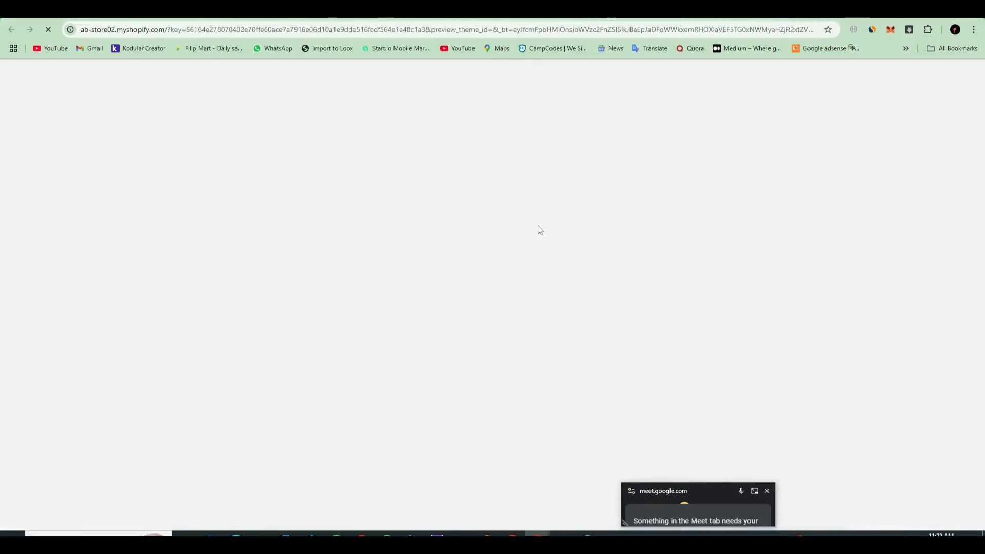
pyautogui.scroll(-12, 486, 300)
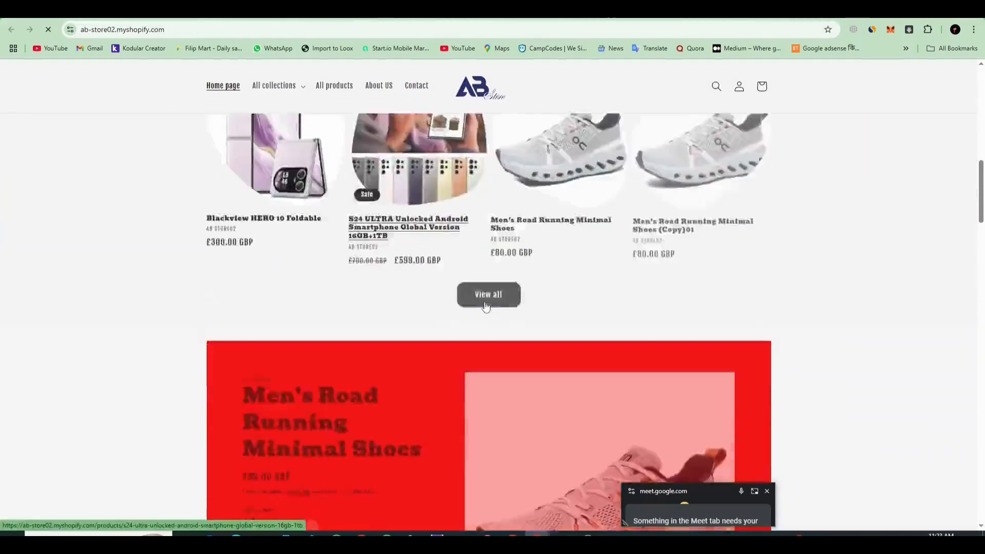
pyautogui.scroll(1, 486, 307)
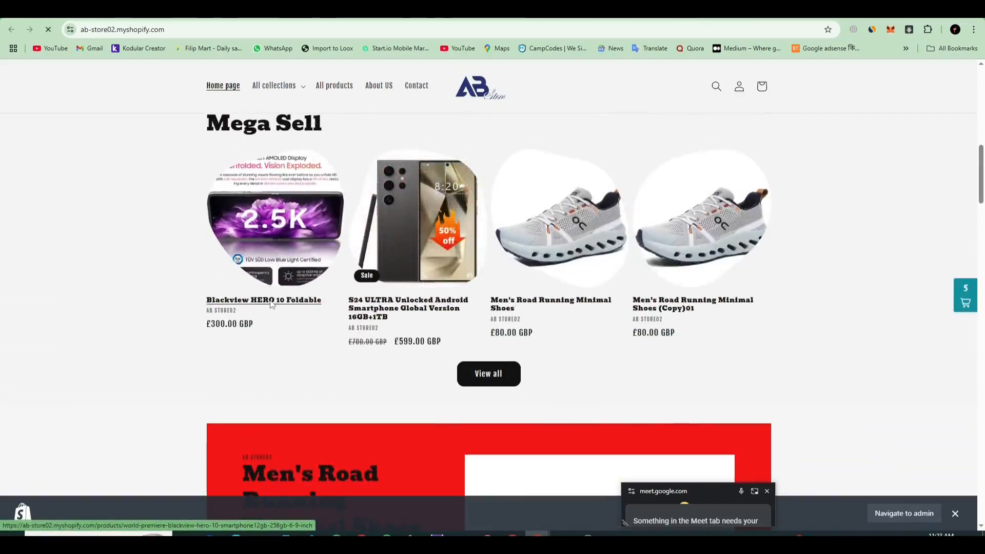
pyautogui.click(272, 303)
pyautogui.scroll(-10, 619, 336)
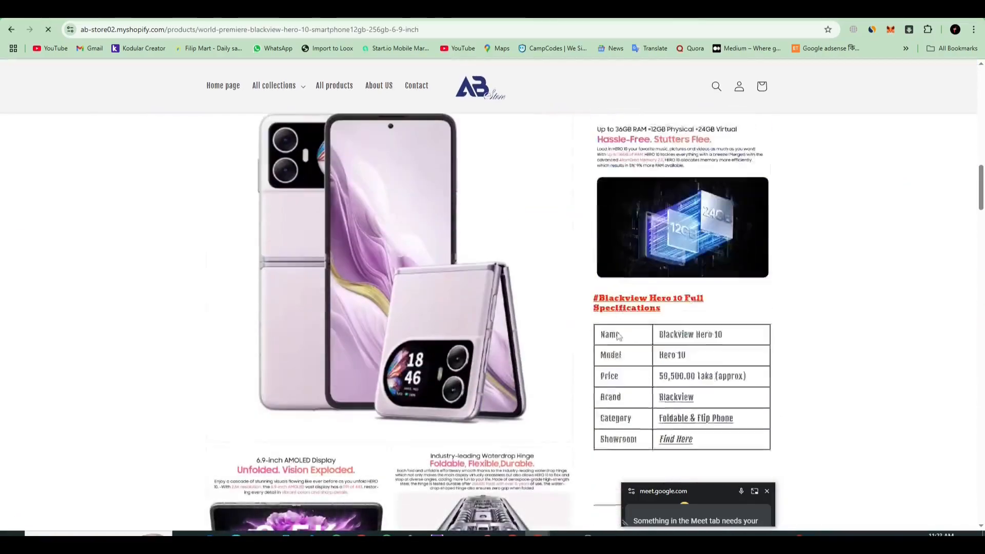
pyautogui.scroll(-20, 619, 336)
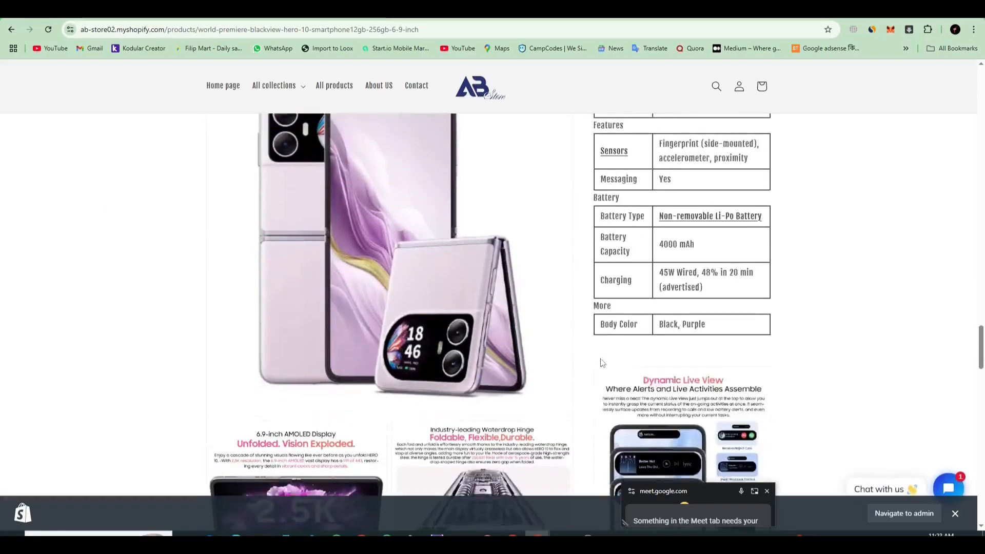
pyautogui.scroll(-20, 601, 359)
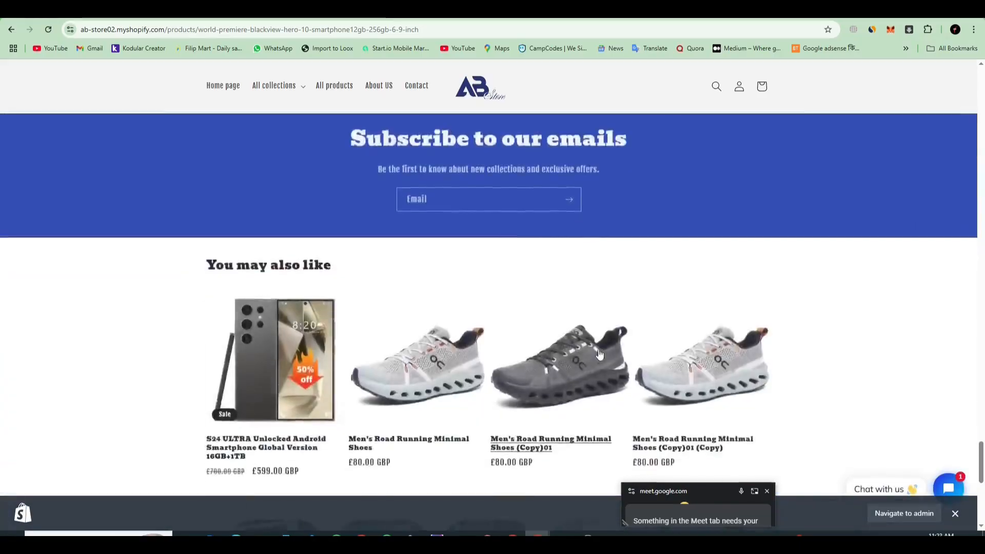
pyautogui.scroll(-5, 599, 354)
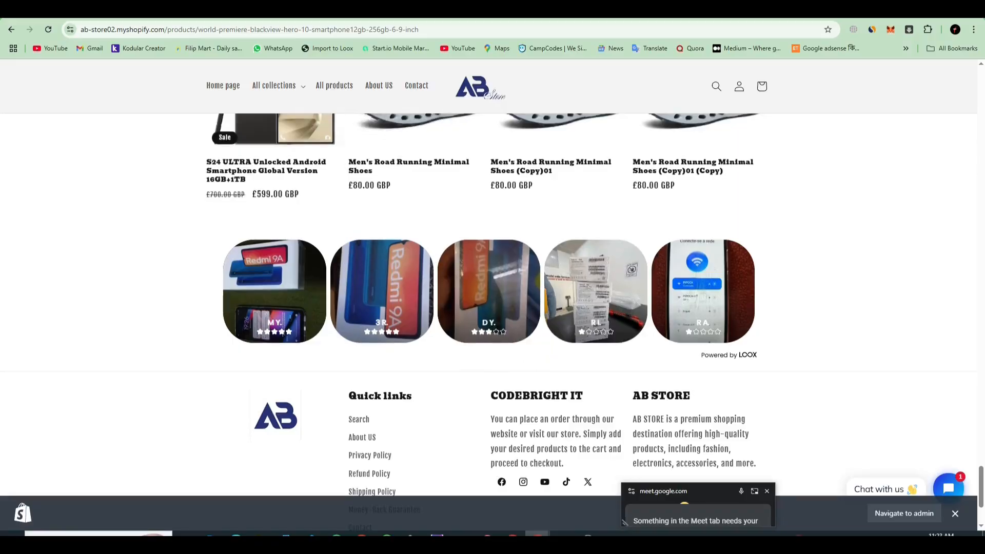
# Step: Return to the Loox home page in the Shopify admin and add the Pop-up Widget with Bottom-left corner as its location
pyautogui.click(228, 11)
pyautogui.click(308, 12)
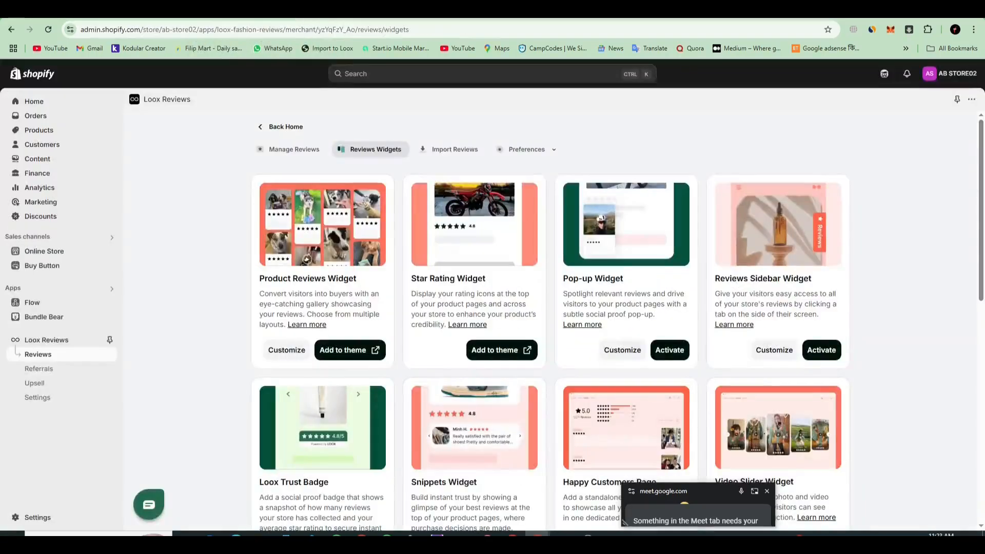
pyautogui.click(287, 128)
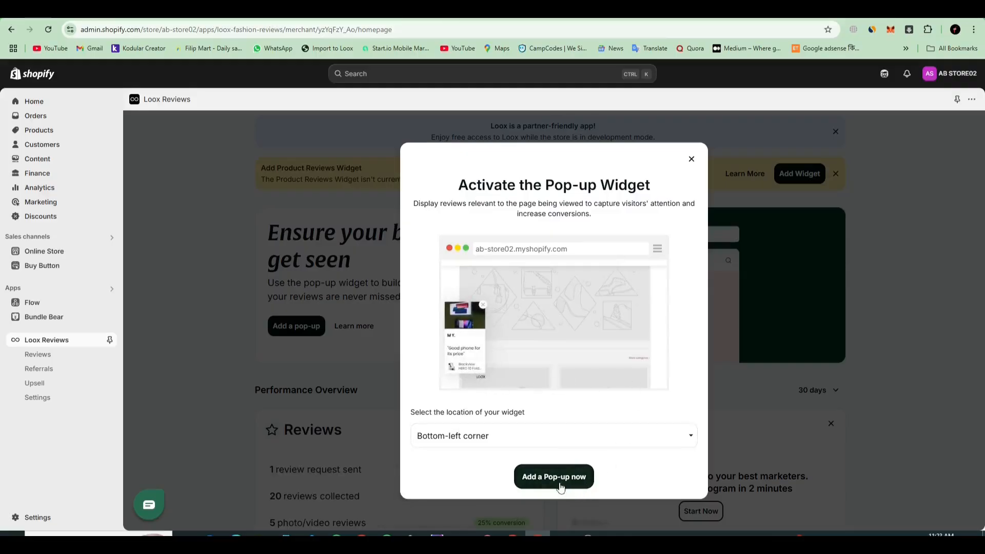
pyautogui.click(502, 442)
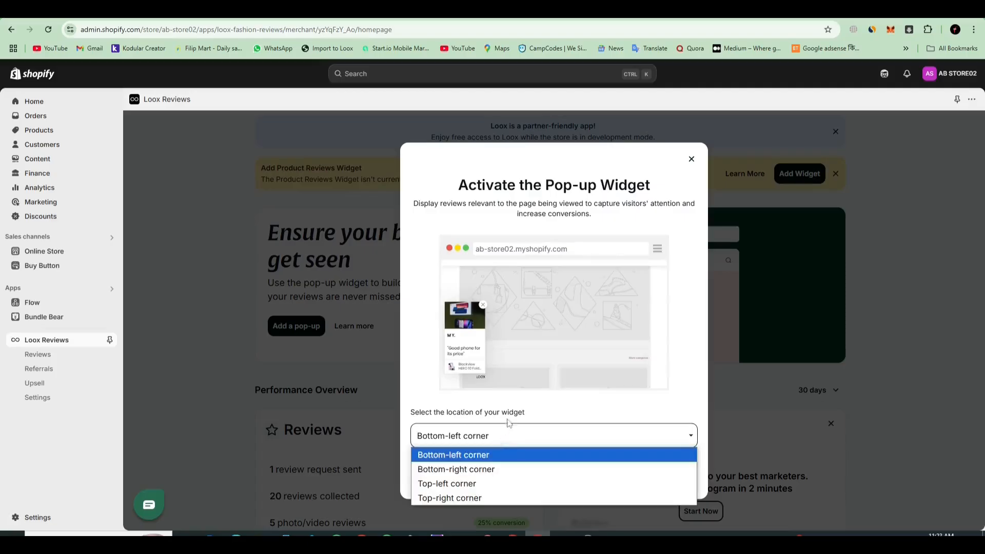
pyautogui.click(580, 446)
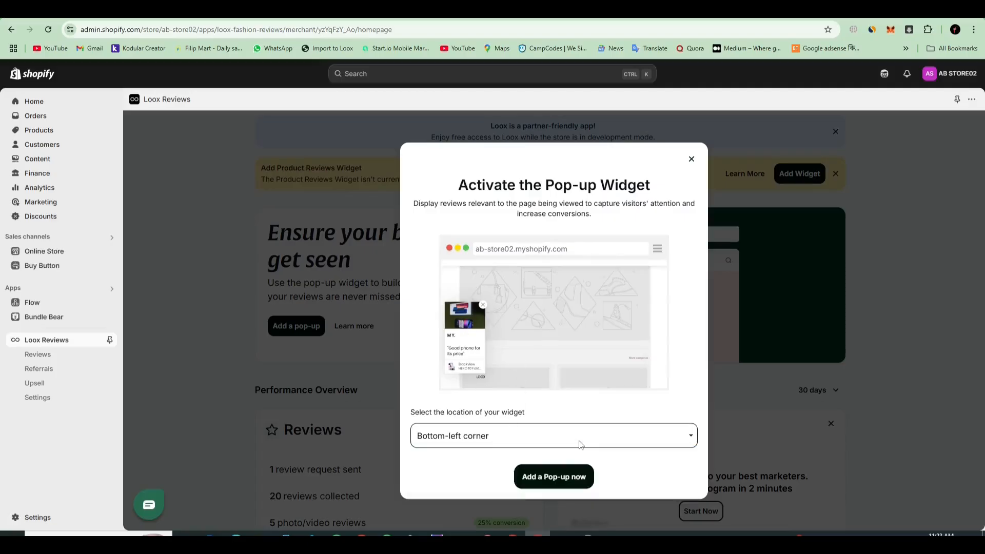
pyautogui.click(512, 438)
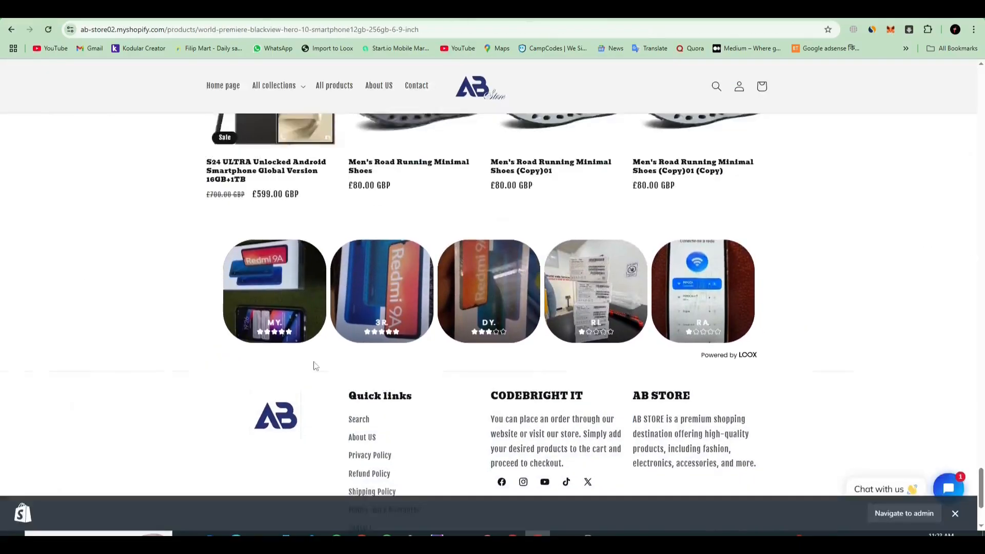
pyautogui.scroll(8, 358, 419)
pyautogui.scroll(-6, 521, 418)
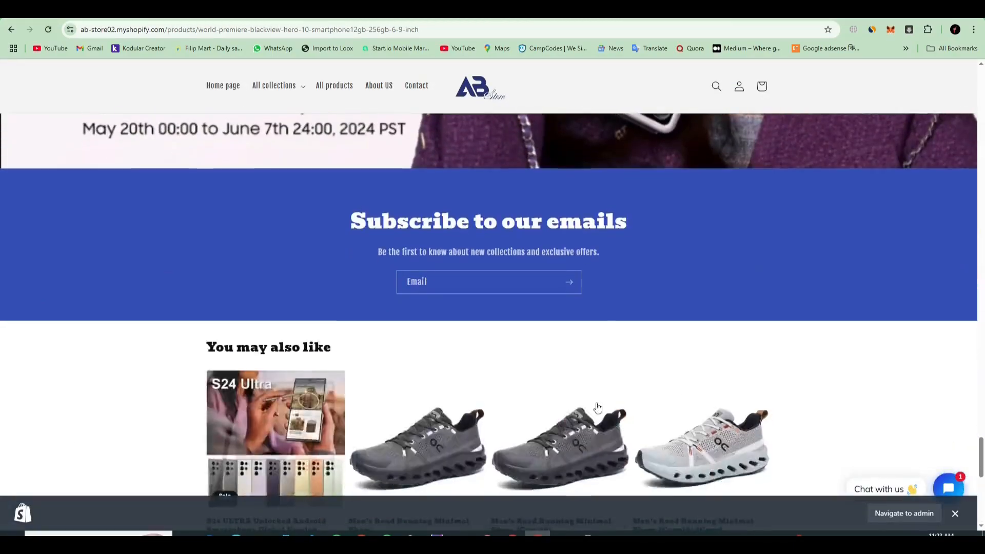
pyautogui.scroll(-4, 512, 359)
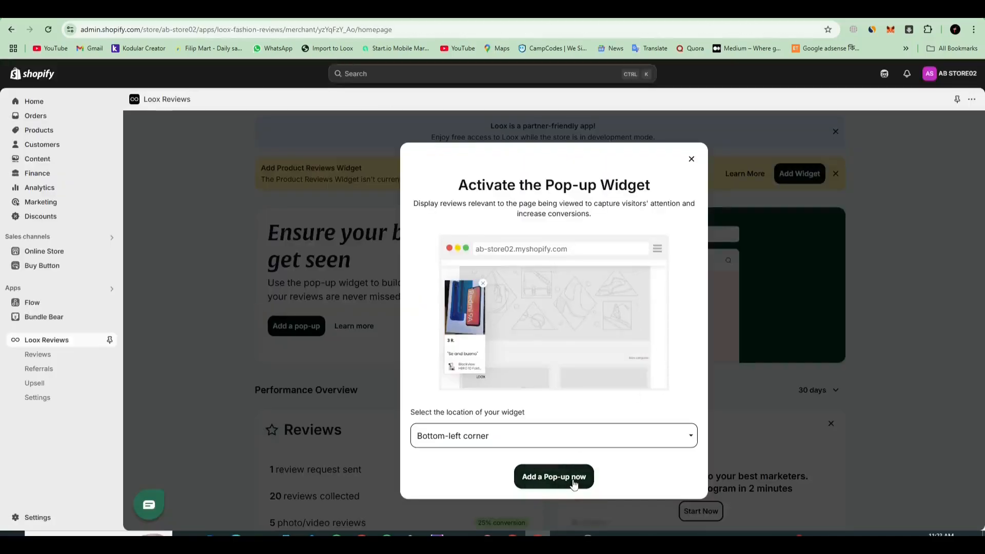
pyautogui.click(573, 481)
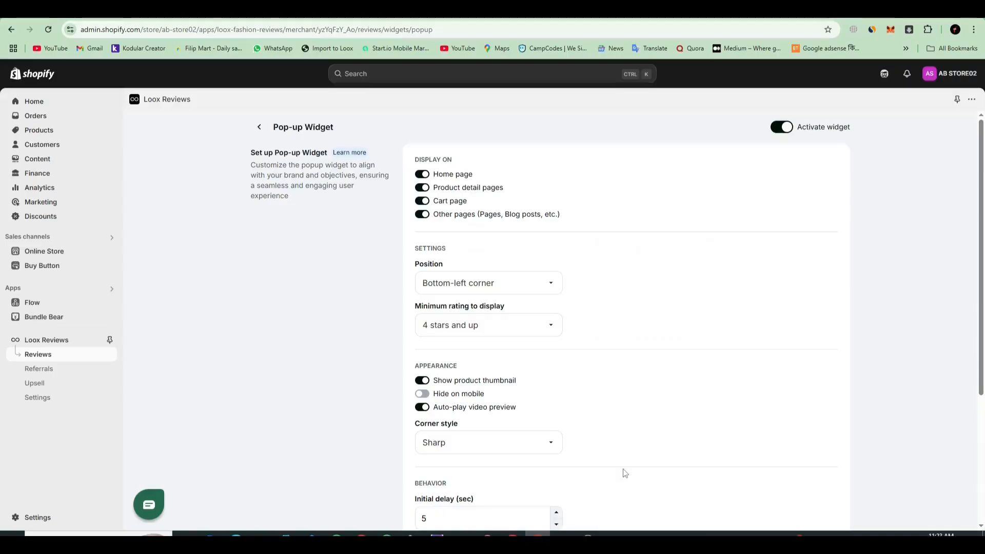
# Step: Review the Pop-up Widget's position, minimum rating, appearance and behavior settings
pyautogui.scroll(-3, 709, 355)
pyautogui.rightClick(708, 353)
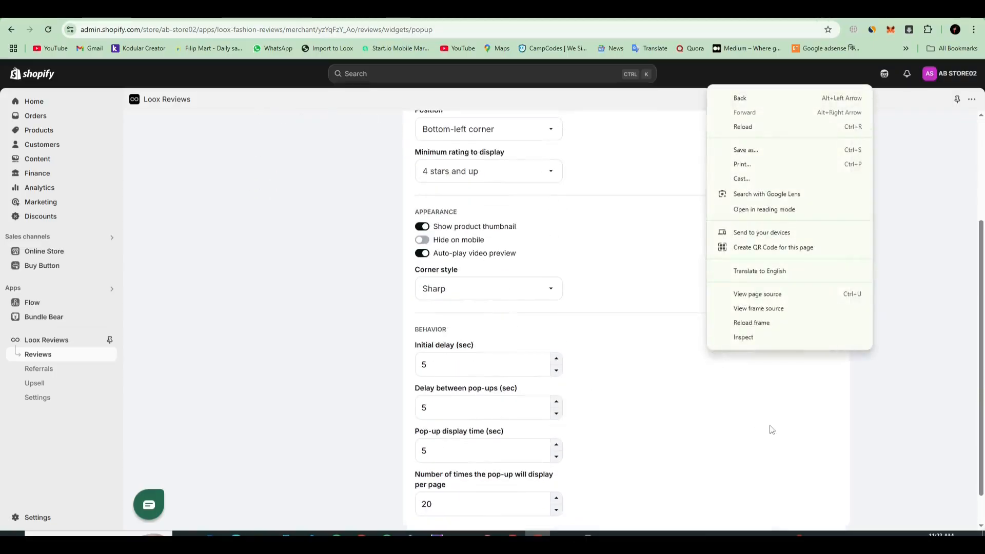
pyautogui.click(771, 429)
pyautogui.scroll(5, 765, 429)
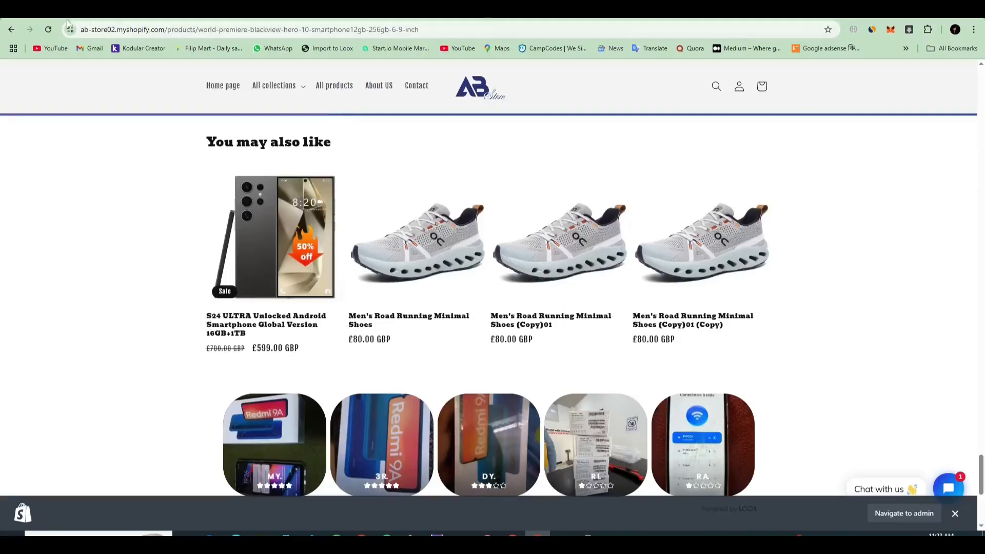
# Step: Reload the storefront, open its home page and browse to the footer to check for the Loox review pop-up
pyautogui.click(49, 30)
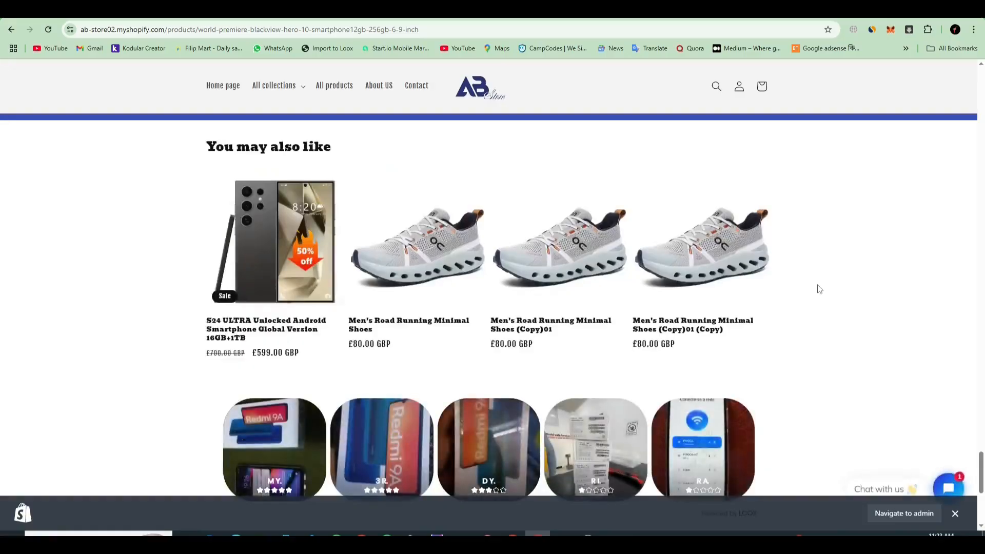
pyautogui.scroll(15, 801, 292)
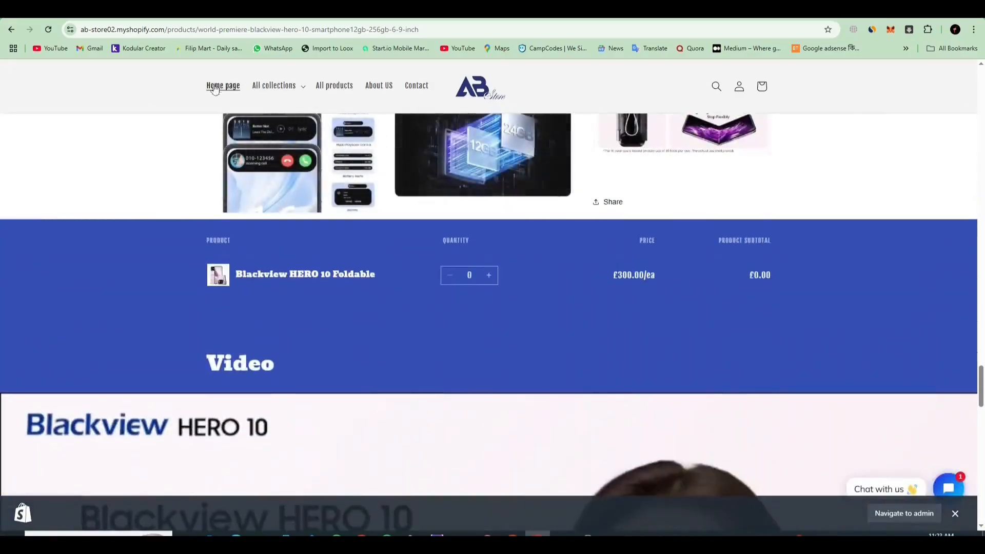
pyautogui.click(215, 87)
pyautogui.scroll(-20, 849, 282)
pyautogui.scroll(-15, 844, 297)
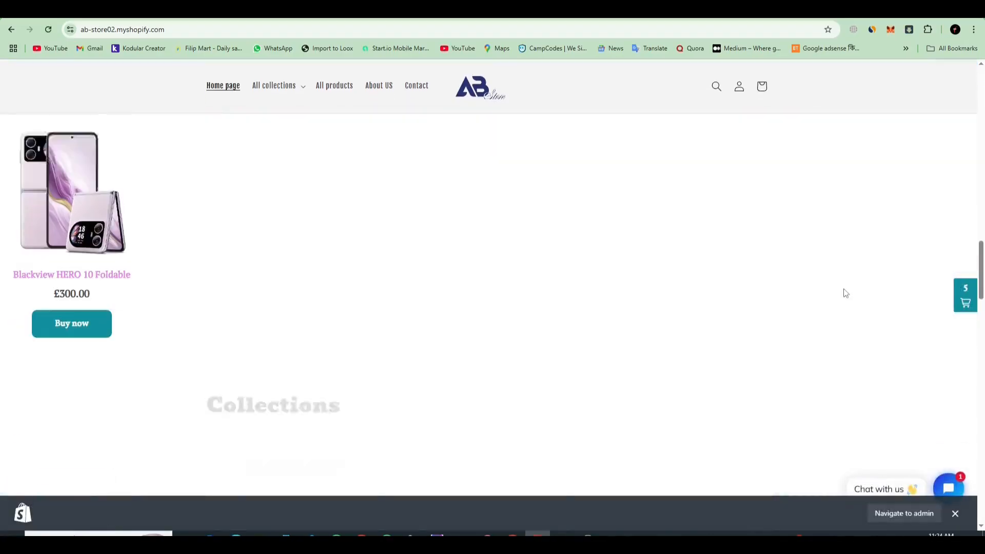
pyautogui.scroll(-15, 838, 318)
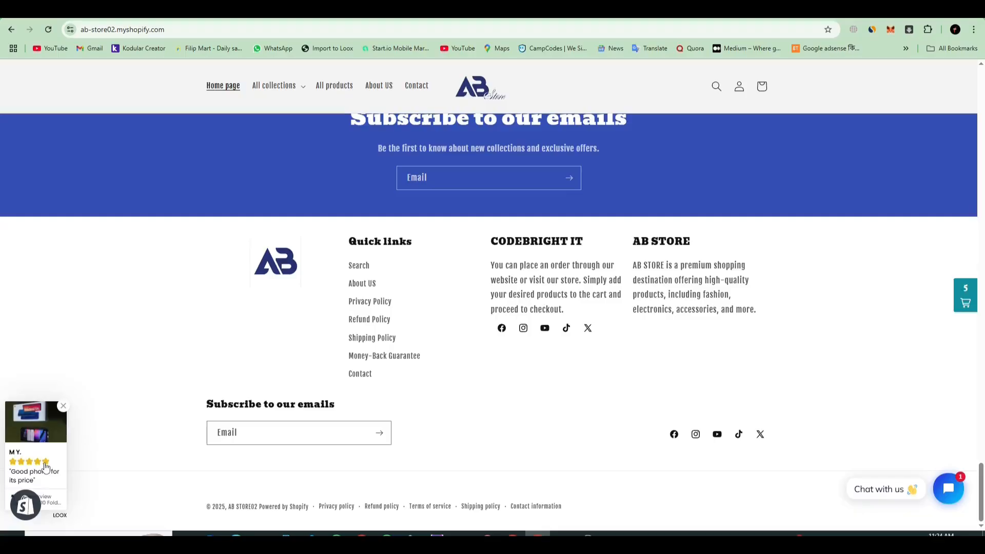
# Step: Capture nearly the whole screen, draw a red arrow to the review pop-up, and close the capture without saving
pyautogui.press('super+shift+s')
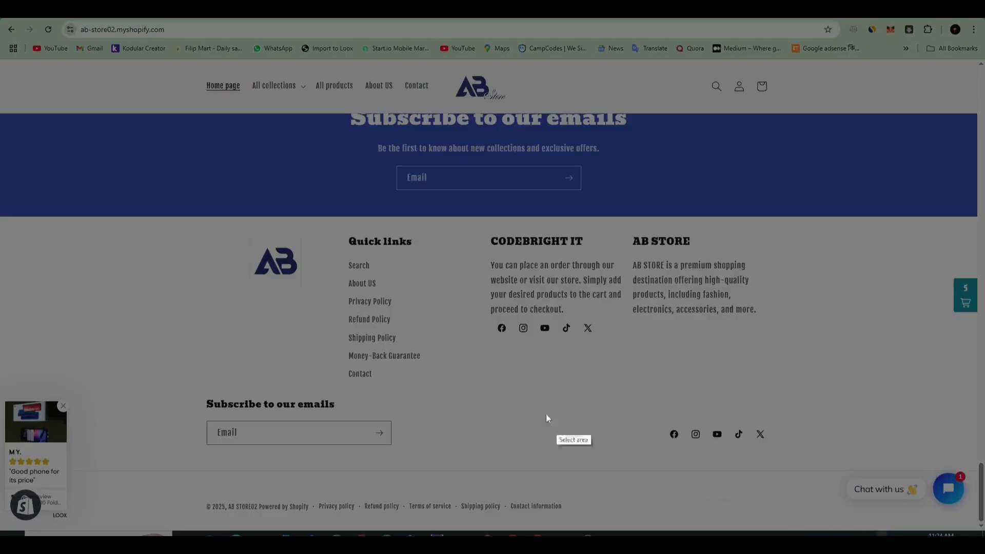
pyautogui.moveTo(1, 19); pyautogui.dragTo(970, 521)
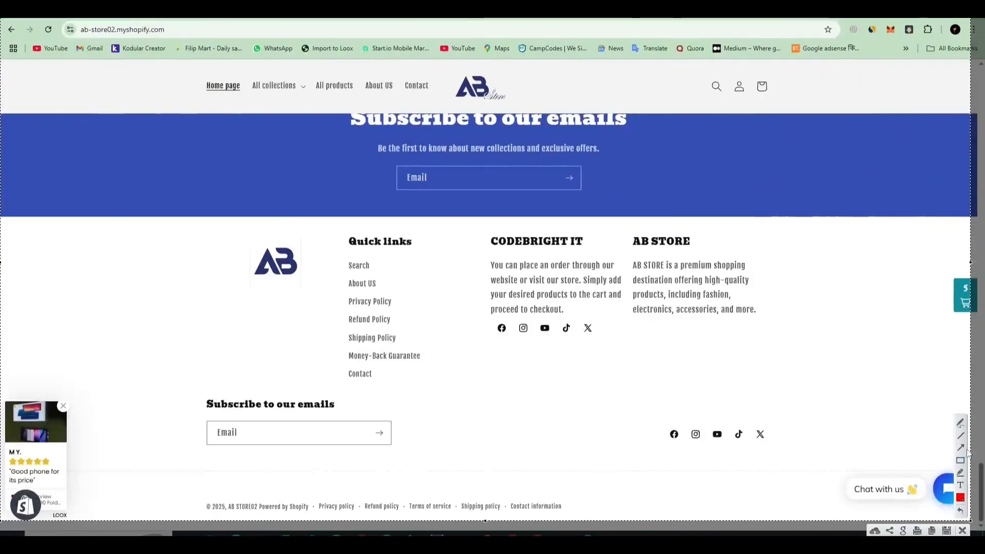
pyautogui.click(961, 447)
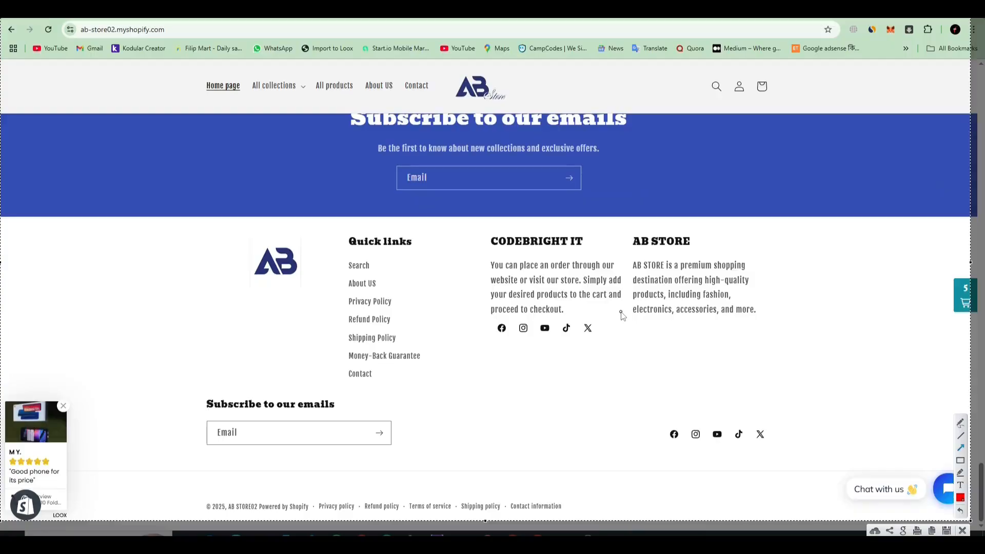
pyautogui.moveTo(544, 154); pyautogui.dragTo(102, 401)
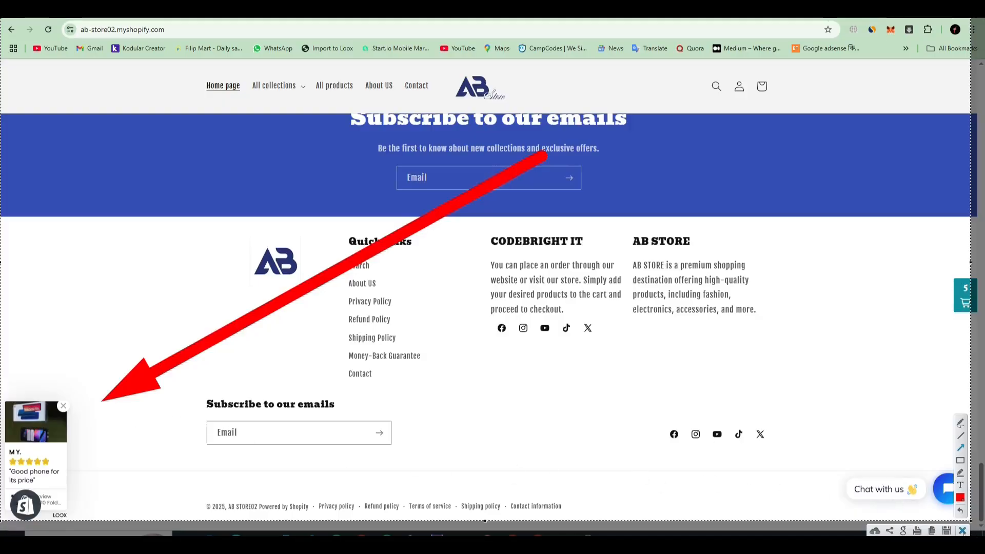
pyautogui.click(964, 531)
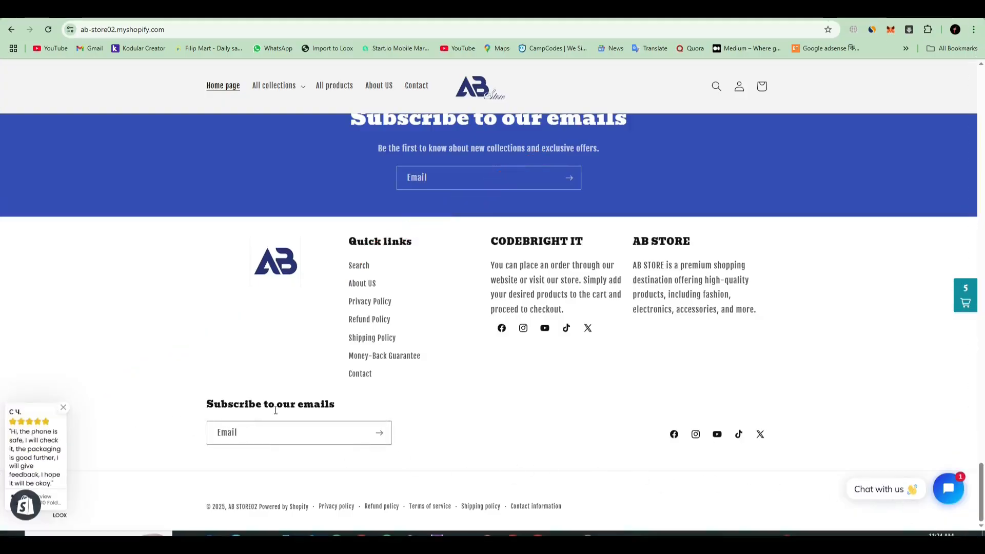